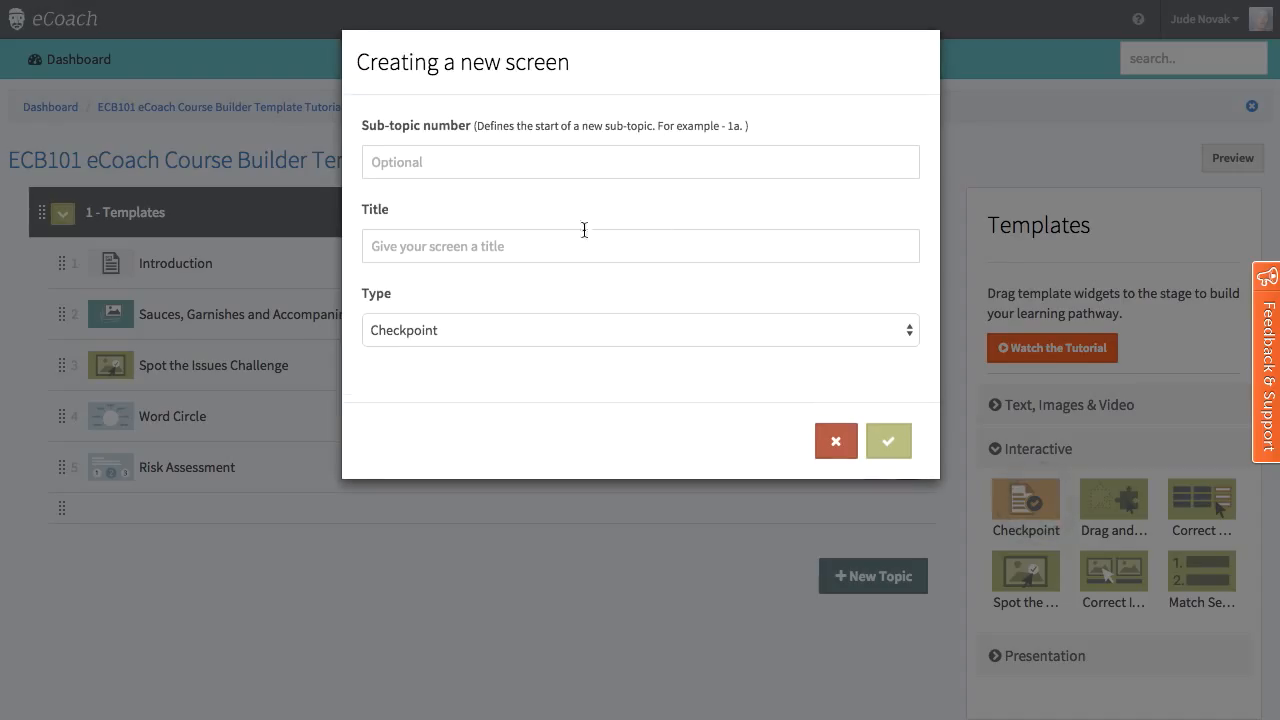
Step: Give the new Checkpoint screen the title "Checkpoint" and create it
{"action": "type", "text": "Checkpoint 1"}
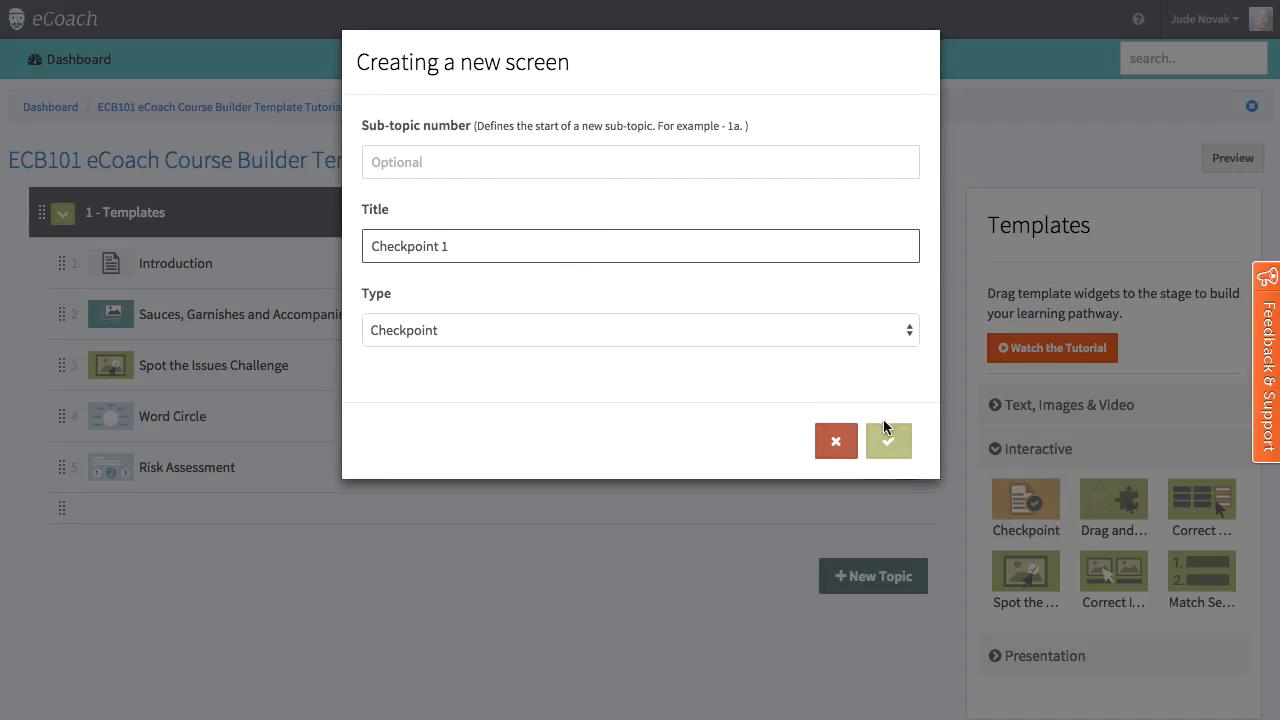
{"action": "left_click", "coordinate": [888, 438]}
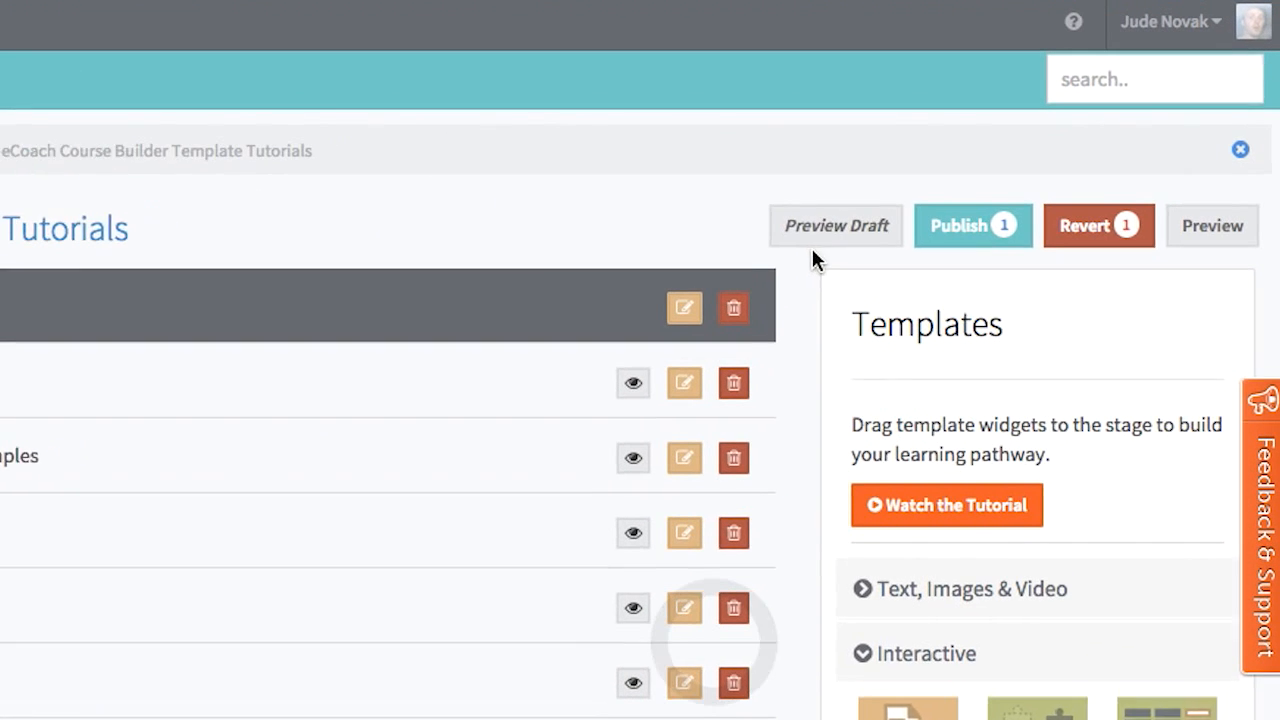
Step: Preview the draft of the template tutorial course and publish the pending change to the live version
{"action": "left_click", "coordinate": [807, 236]}
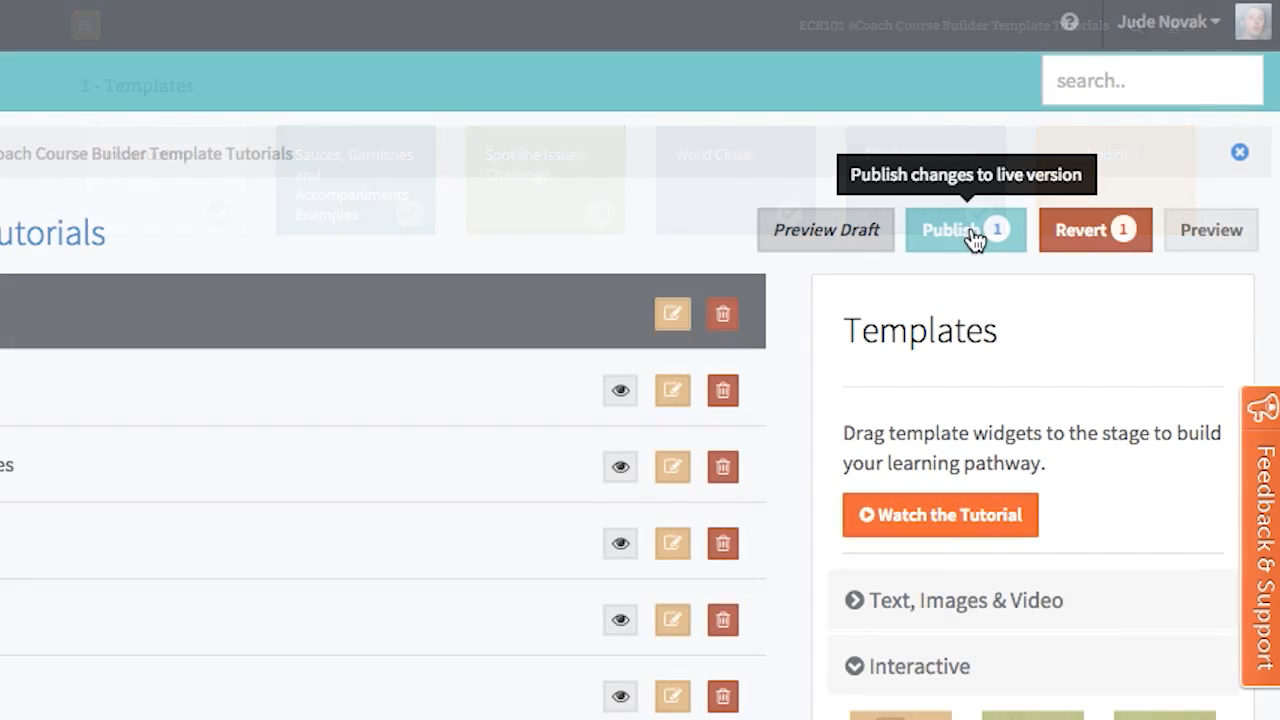
{"action": "left_click", "coordinate": [971, 231]}
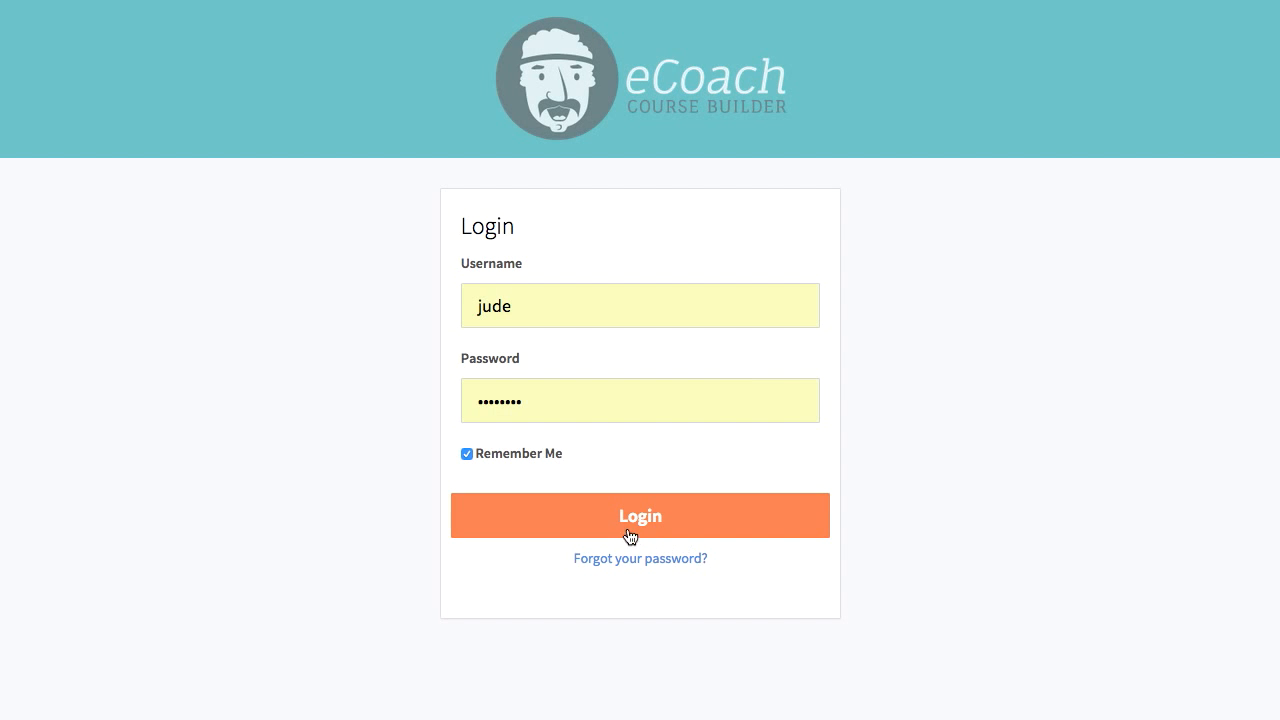
Step: Log in with the prefilled credentials and start a new course titled "Comparative Study of Texts and Contexts"
{"action": "left_click", "coordinate": [630, 531]}
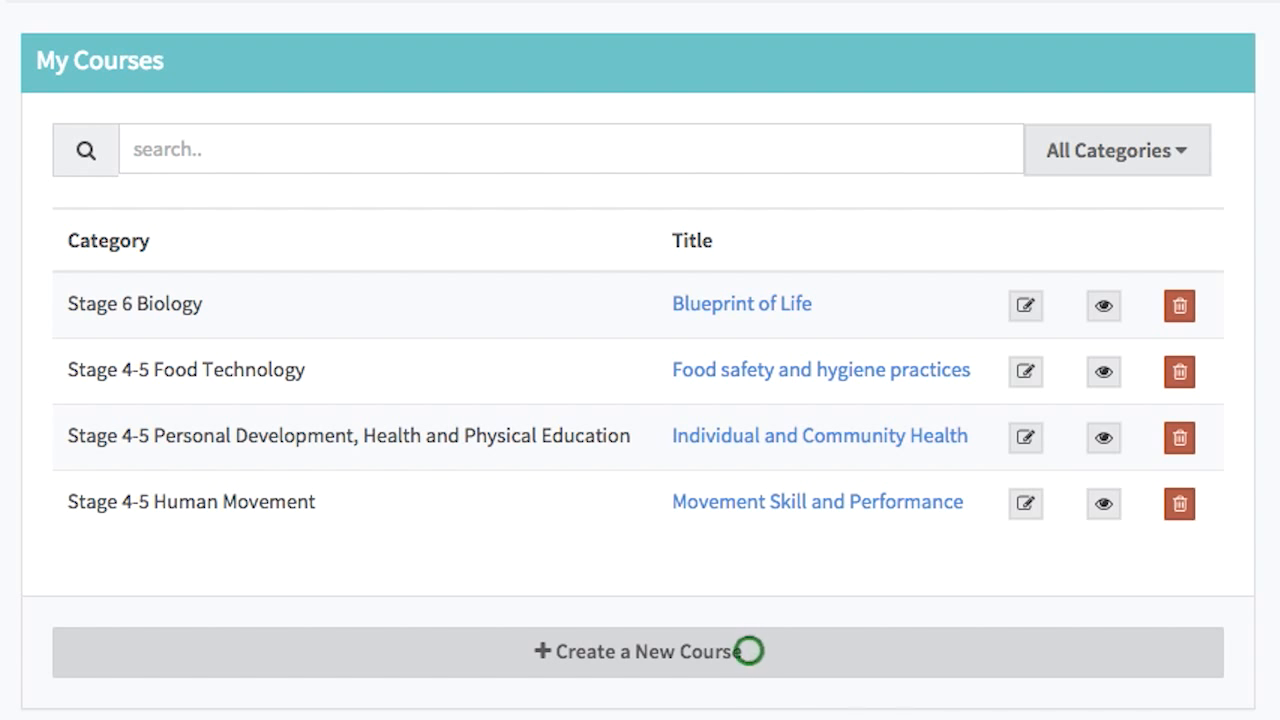
{"action": "left_click", "coordinate": [748, 651]}
{"action": "type", "text": "Comparative Study of Texts and Contexts"}
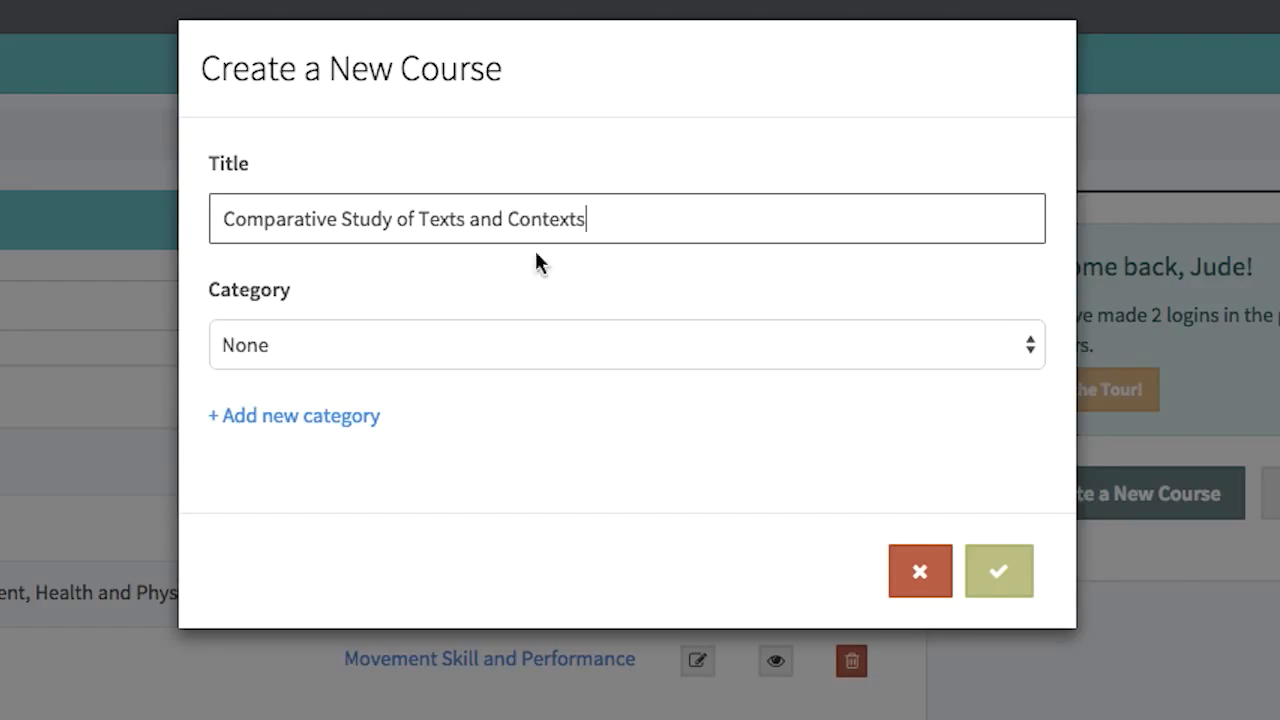
Step: Add a new course category named "Stage 6 English"
{"action": "left_click", "coordinate": [314, 416]}
{"action": "left_click", "coordinate": [380, 220]}
{"action": "type", "text": "Stage 6 English"}
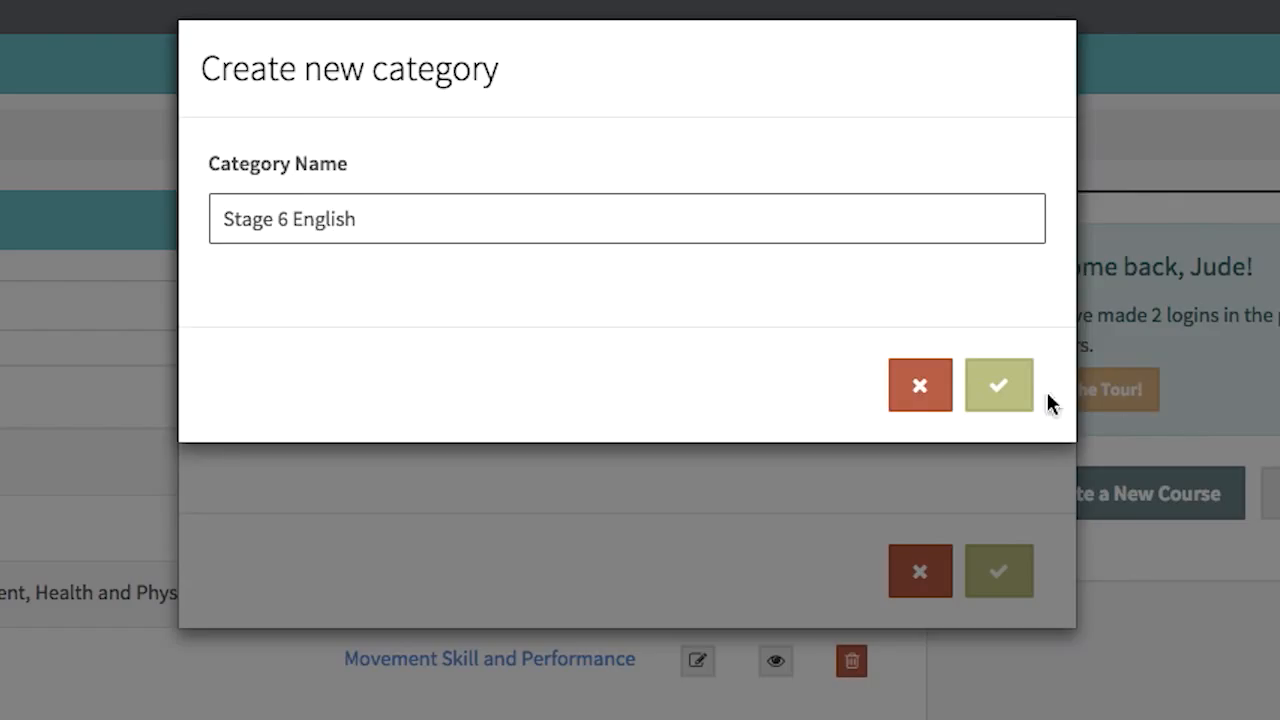
{"action": "left_click", "coordinate": [1000, 387]}
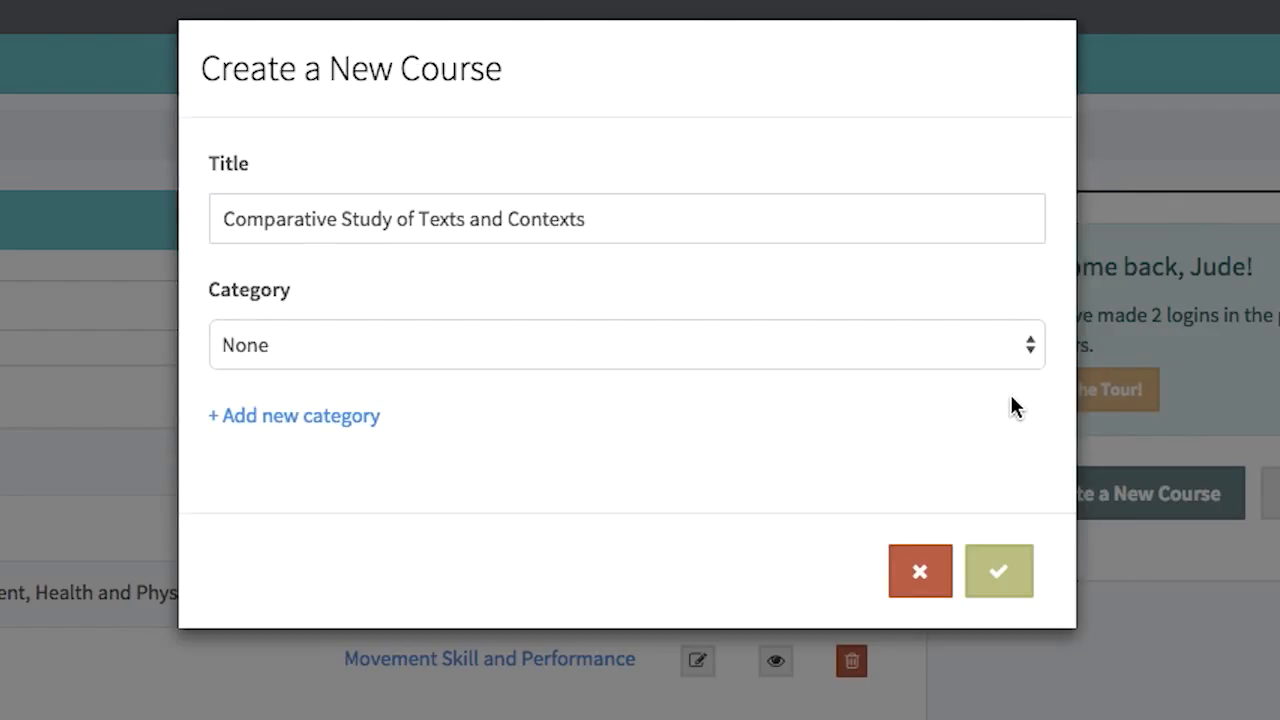
Step: Assign the Stage 6 English category to the new course and create the course
{"action": "left_click", "coordinate": [923, 345]}
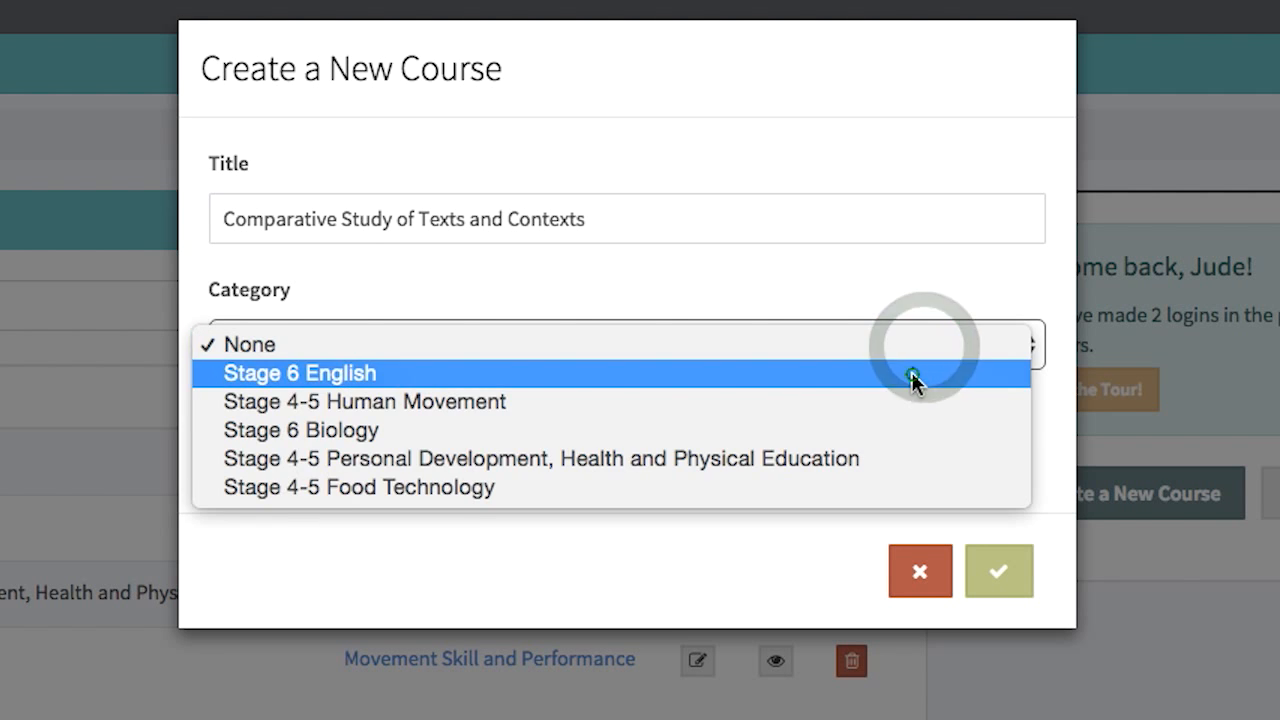
{"action": "left_click", "coordinate": [914, 373]}
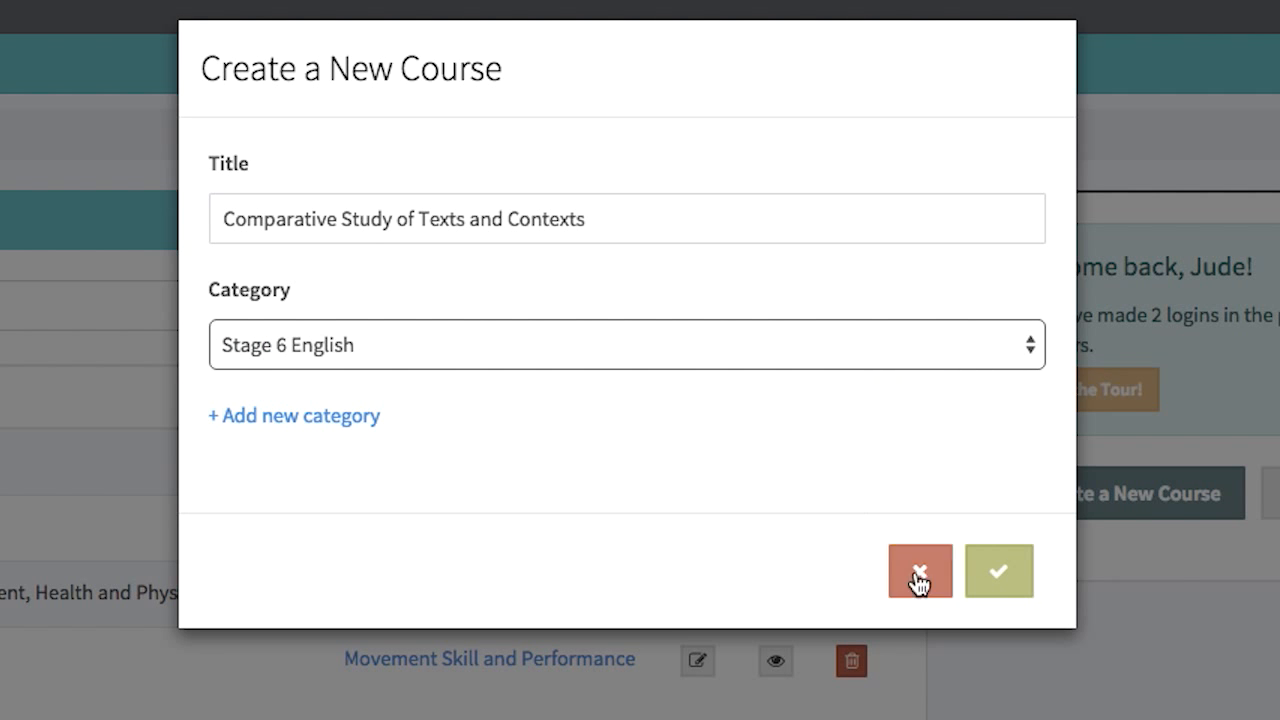
{"action": "left_click", "coordinate": [1010, 576]}
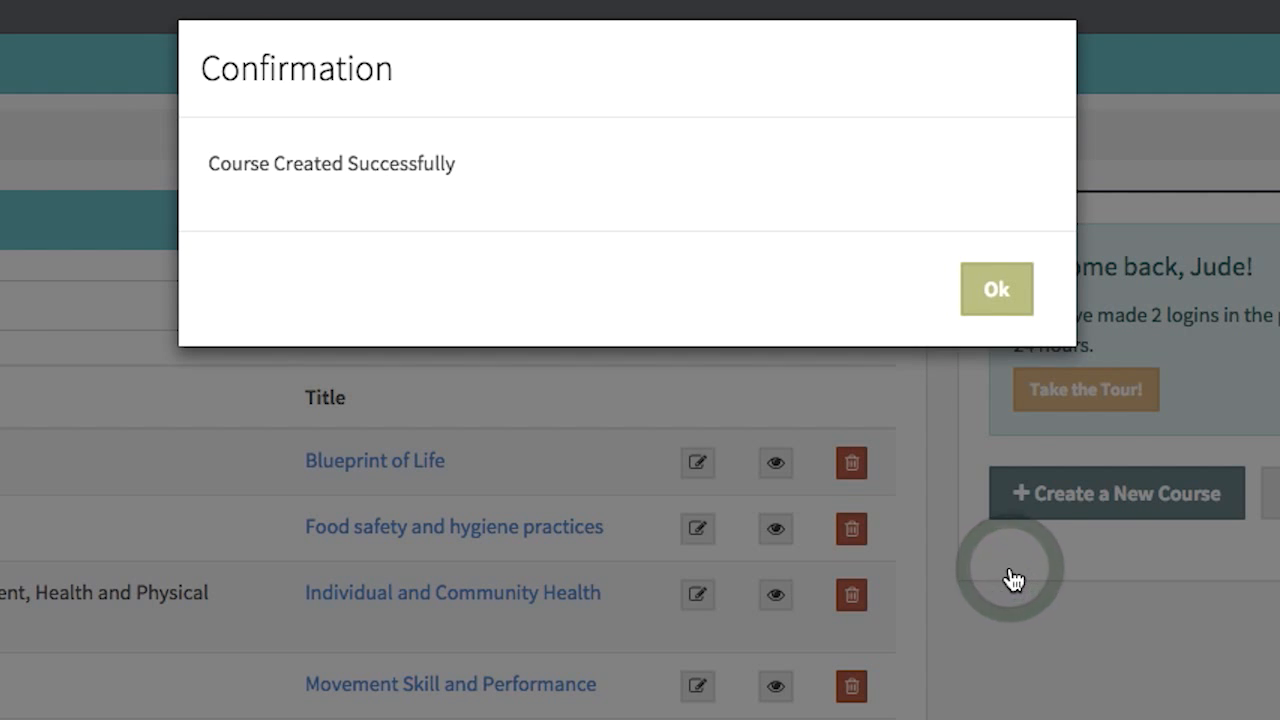
{"action": "left_click", "coordinate": [996, 290]}
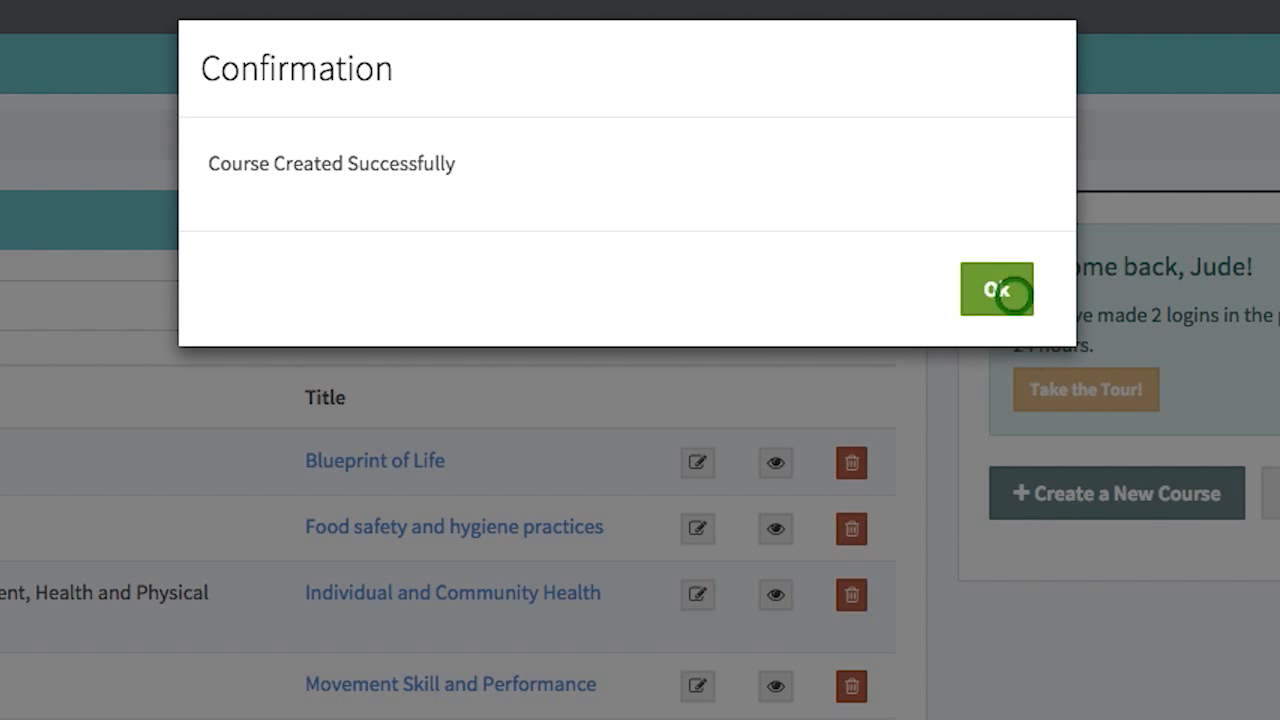
Step: Write the overview "Give your students a quick overview of what this course is all about." and the outcomes "State what your students should learn from taking this course."
{"action": "type", "text": "Give"}
{"action": "type", "text": "ents a quick overview of what this course is"}
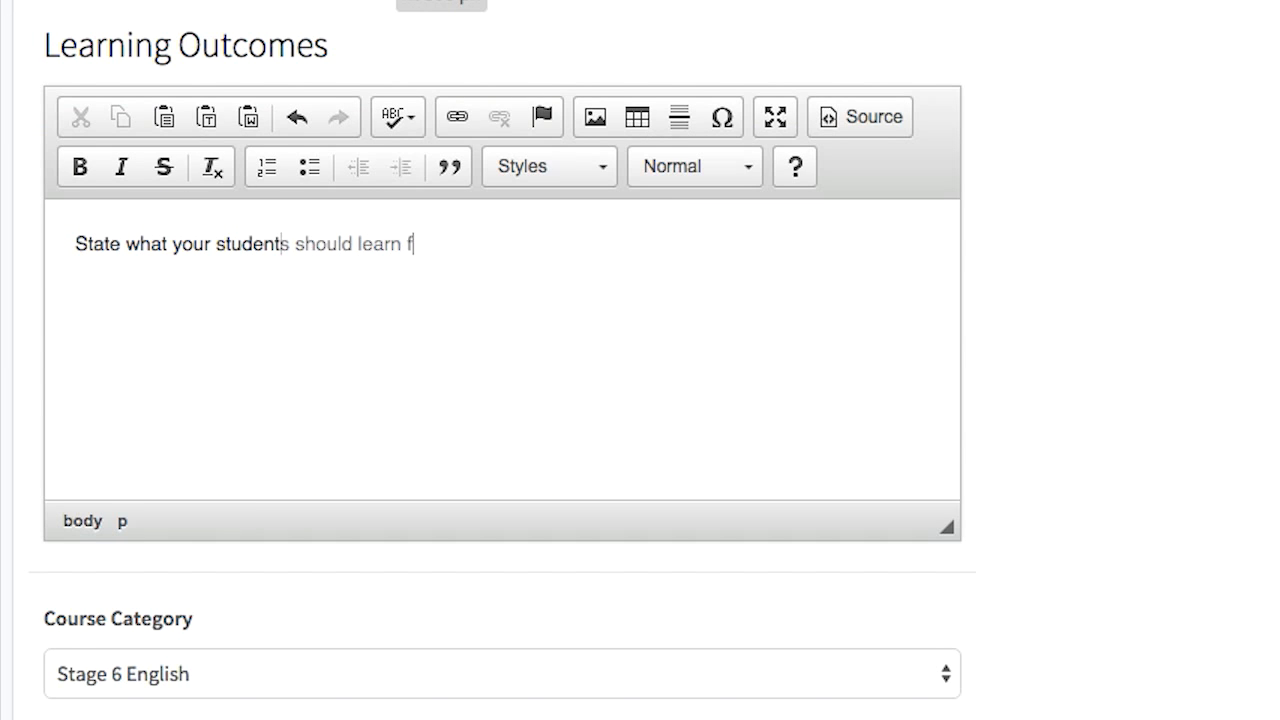
{"action": "type", "text": "rse."}
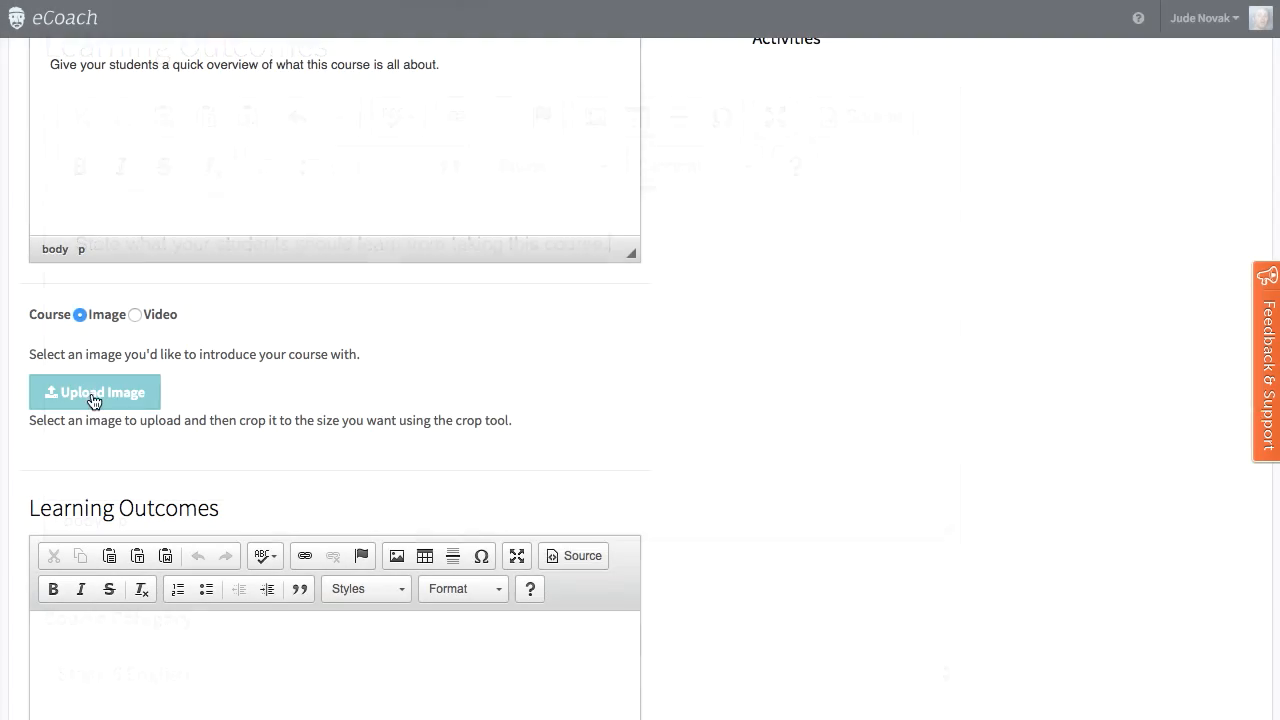
Step: Upload the "Looking for Richard" poster as the course's introductory image
{"action": "left_click", "coordinate": [94, 392]}
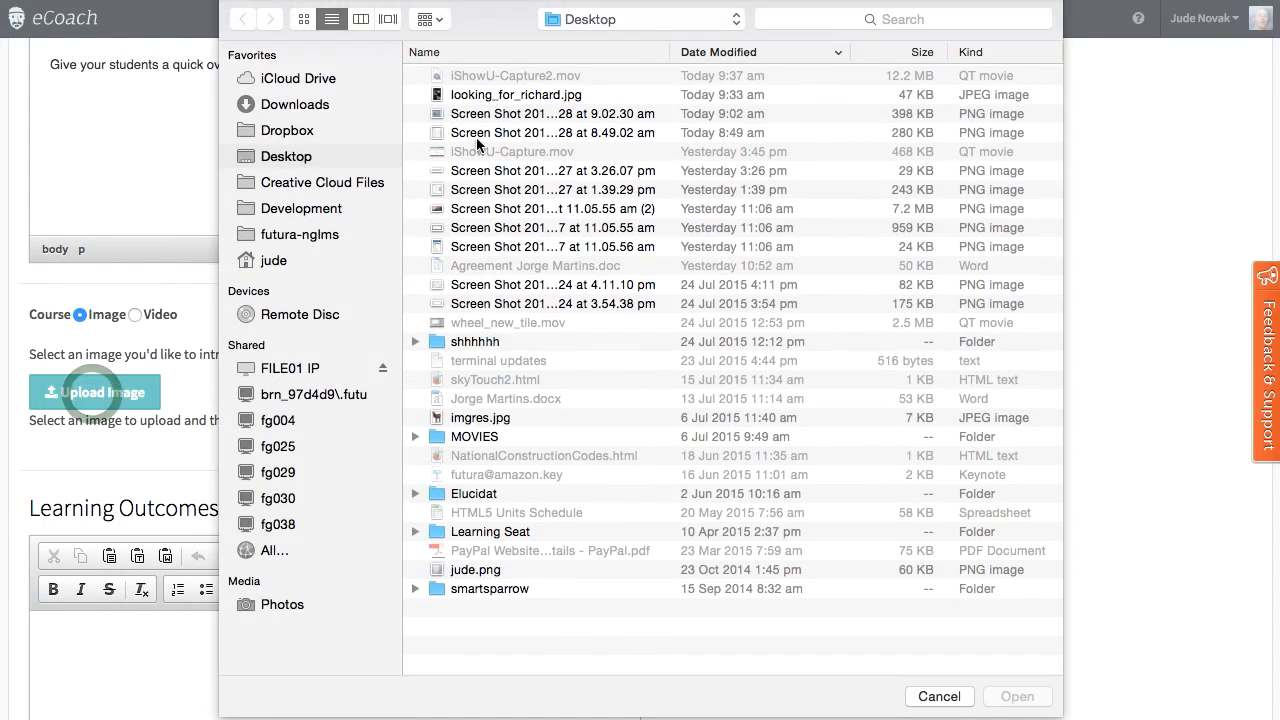
{"action": "double_click", "coordinate": [487, 95]}
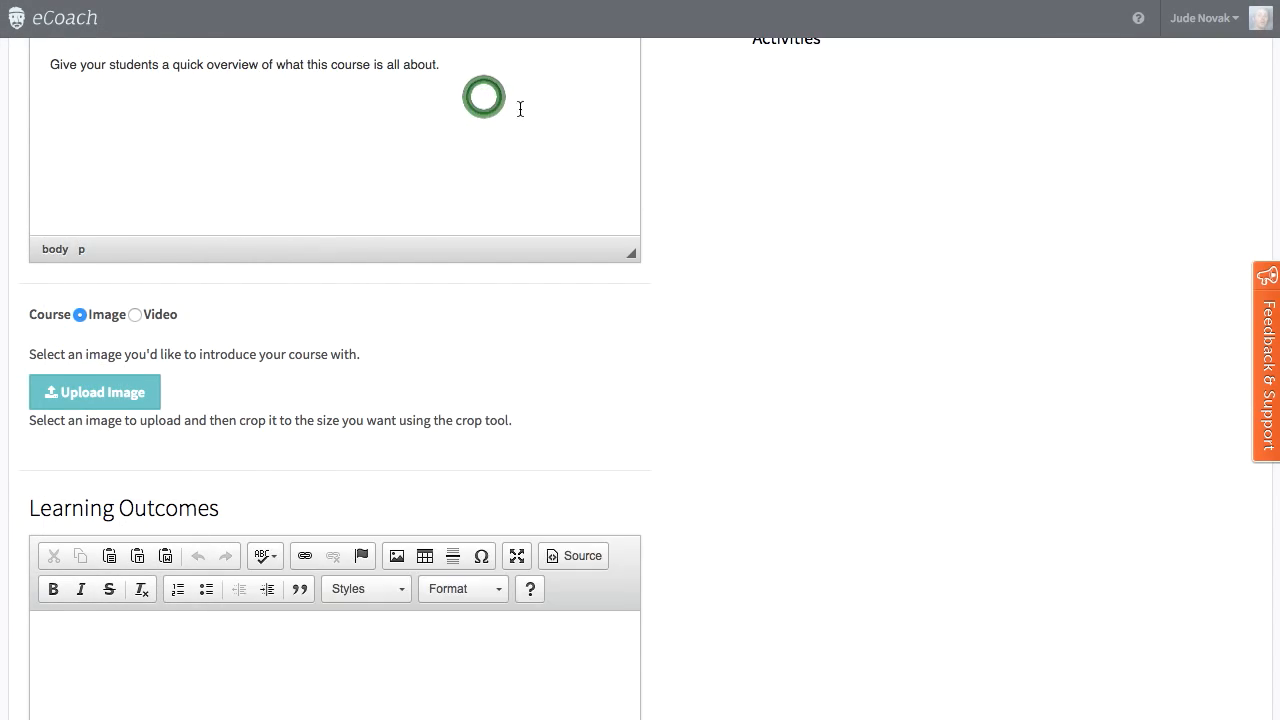
{"action": "scroll", "coordinate": [231, 567], "scroll_direction": "down", "scroll_amount": 3}
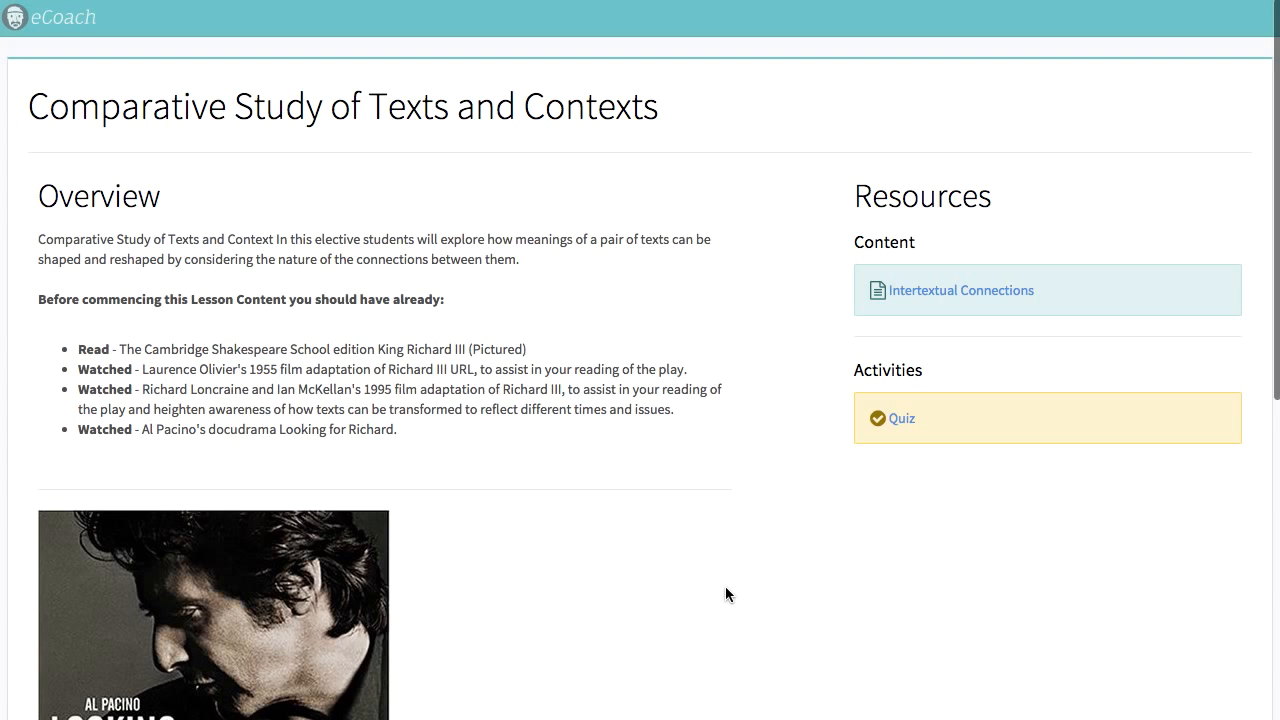
Step: Review the overview, image and learning outcomes in a course's student view, and save the new course's details
{"action": "scroll", "coordinate": [725, 586], "scroll_direction": "down", "scroll_amount": 3}
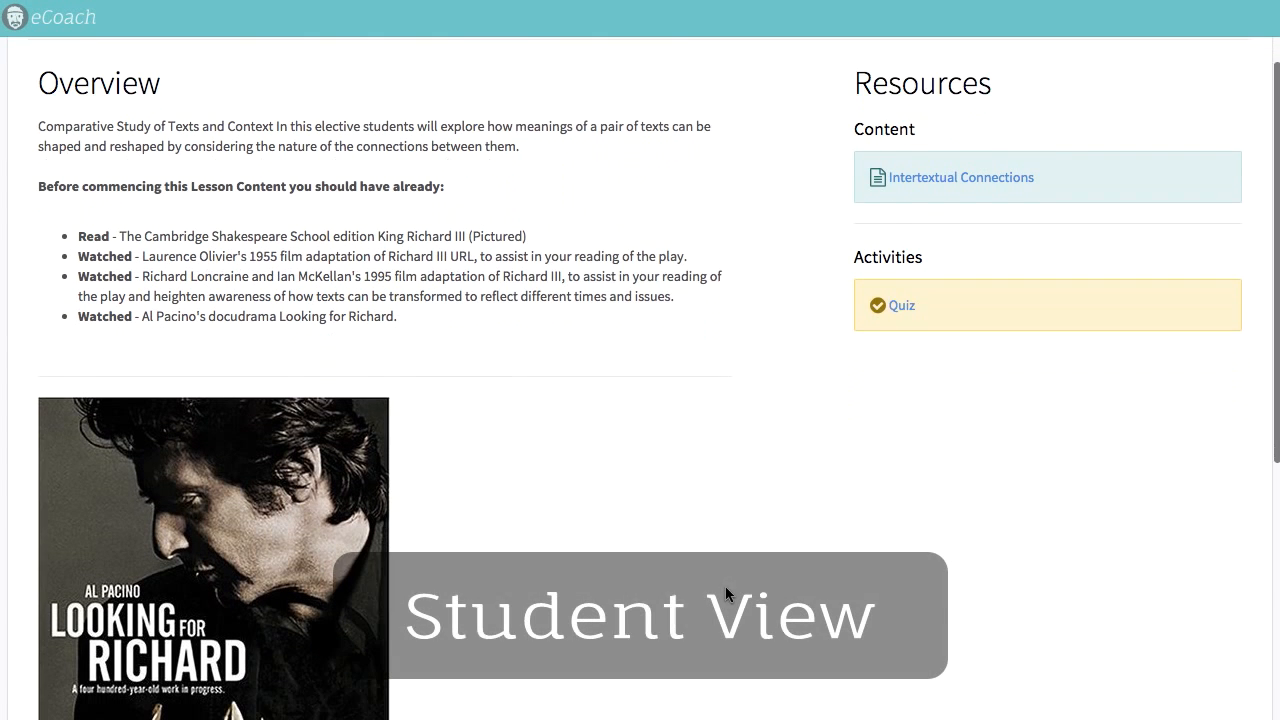
{"action": "scroll", "coordinate": [725, 587], "scroll_direction": "down", "scroll_amount": 5}
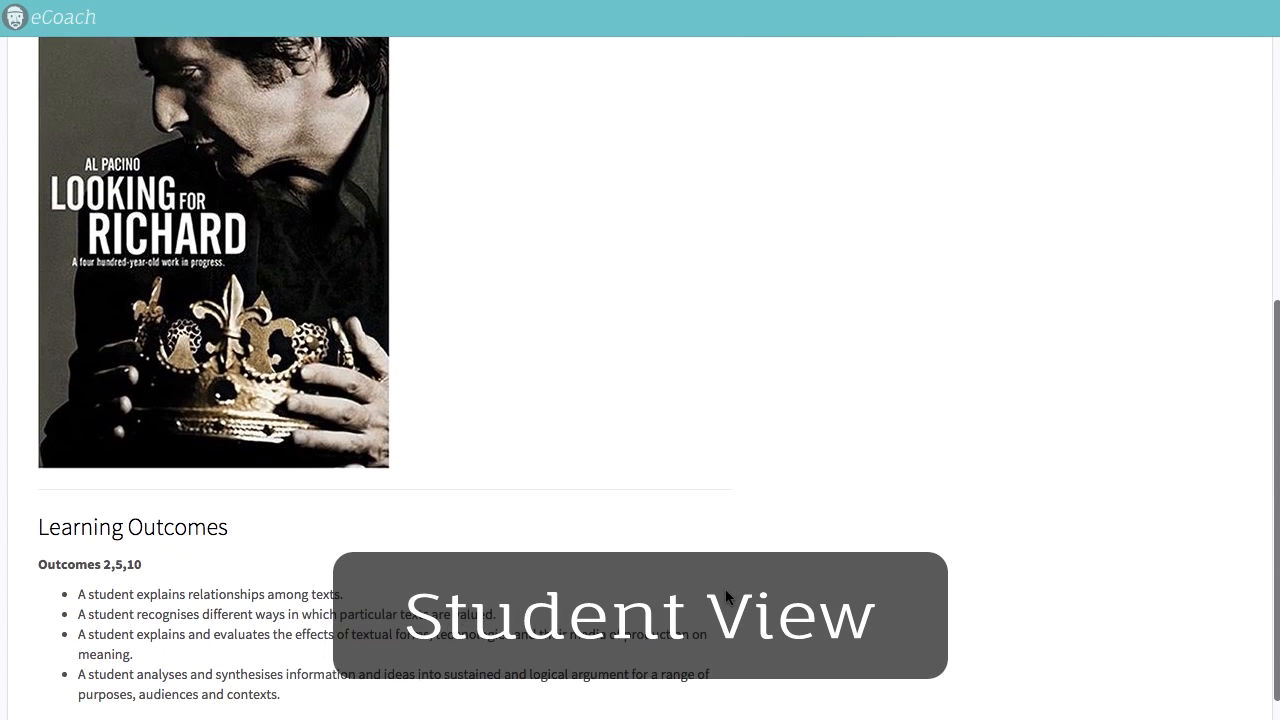
{"action": "scroll", "coordinate": [725, 590], "scroll_direction": "up", "scroll_amount": 5}
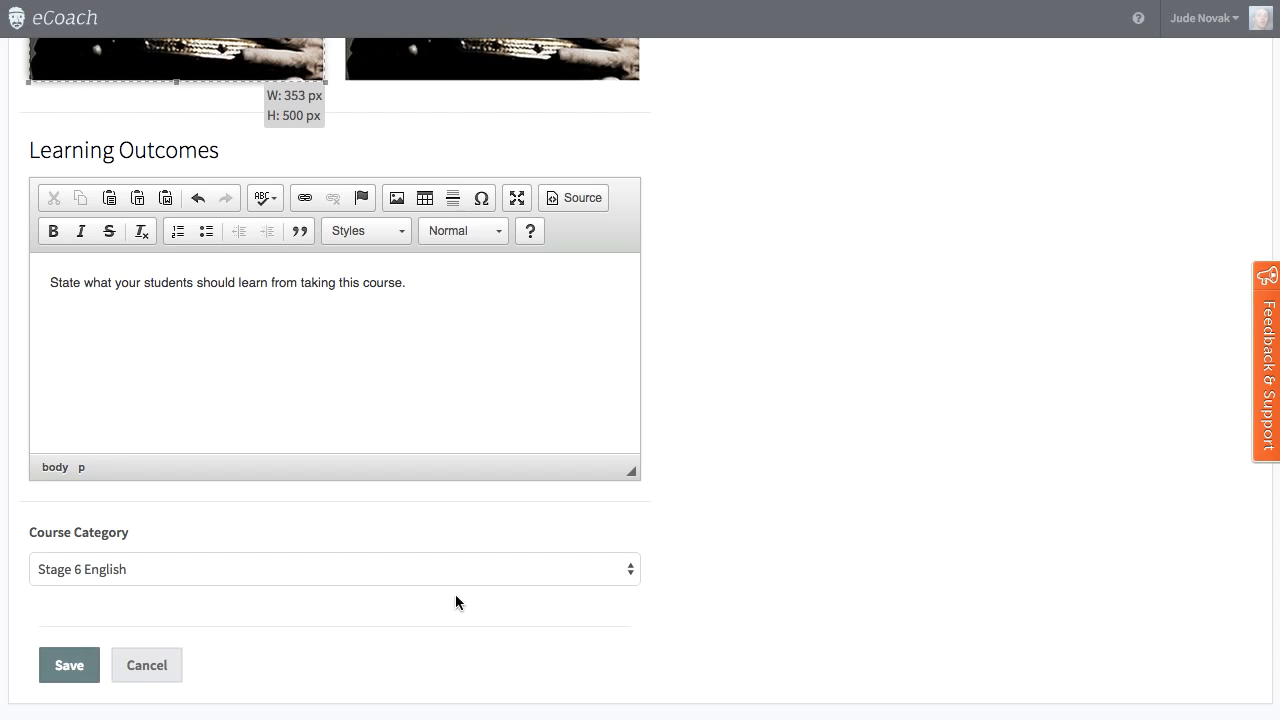
{"action": "left_click", "coordinate": [55, 668]}
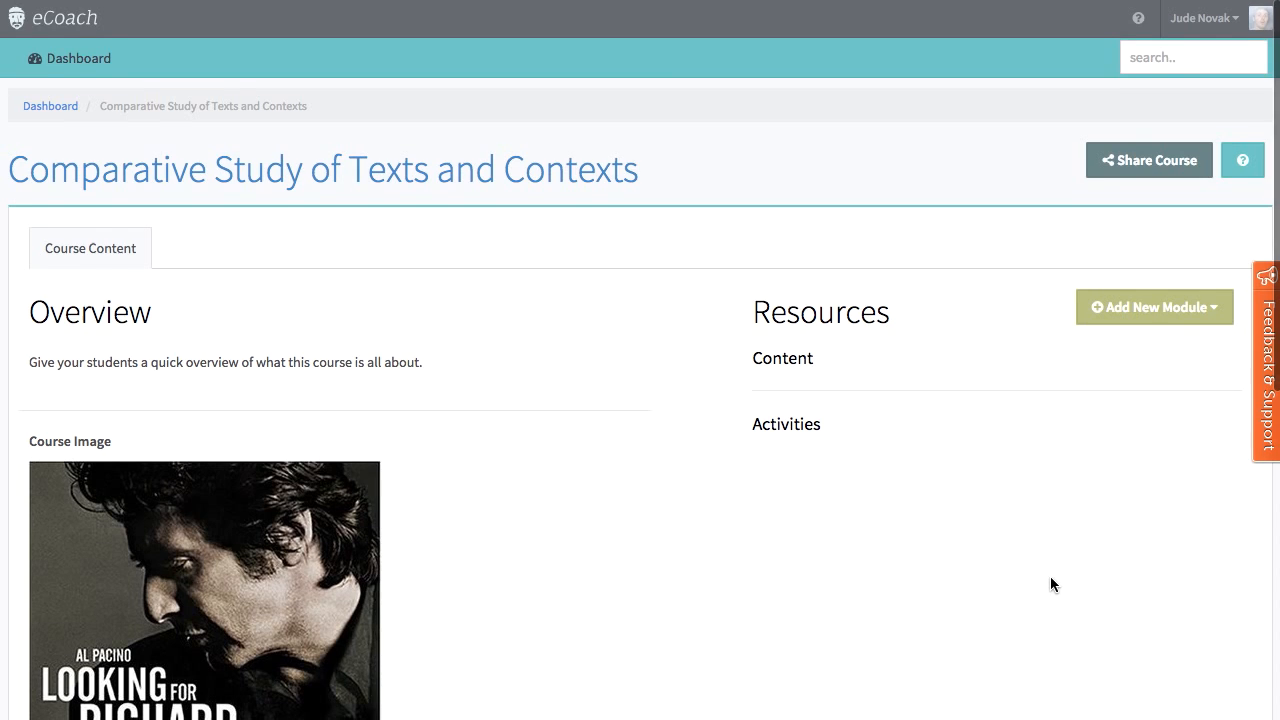
Step: Add a new learning pathway module titled "Intertextual Connections" to the course
{"action": "left_click", "coordinate": [1186, 306]}
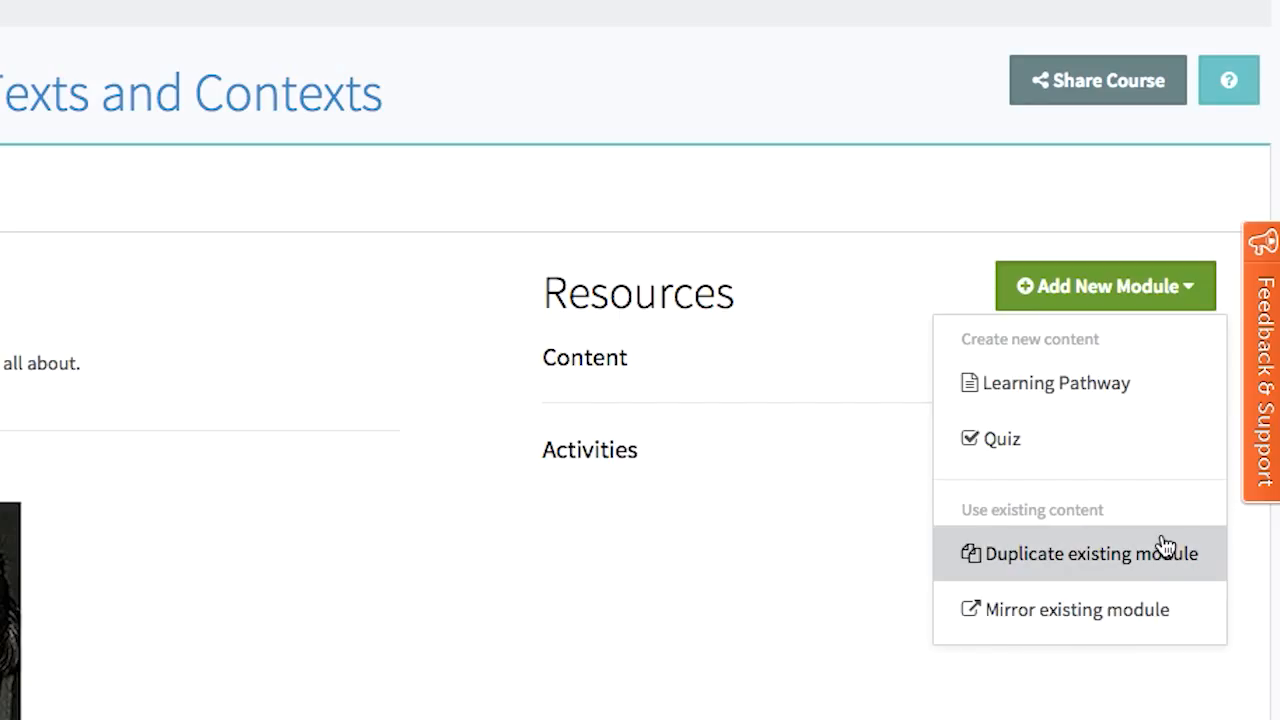
{"action": "left_click", "coordinate": [1093, 390]}
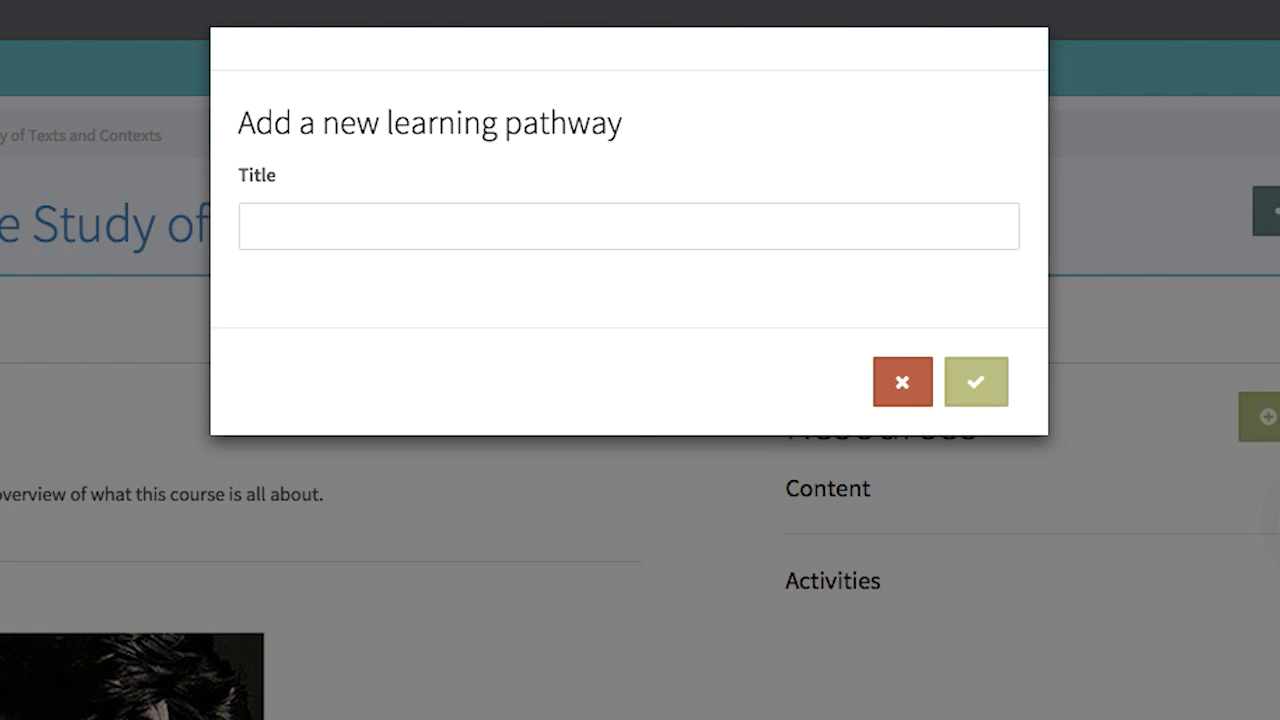
{"action": "type", "text": "Intert"}
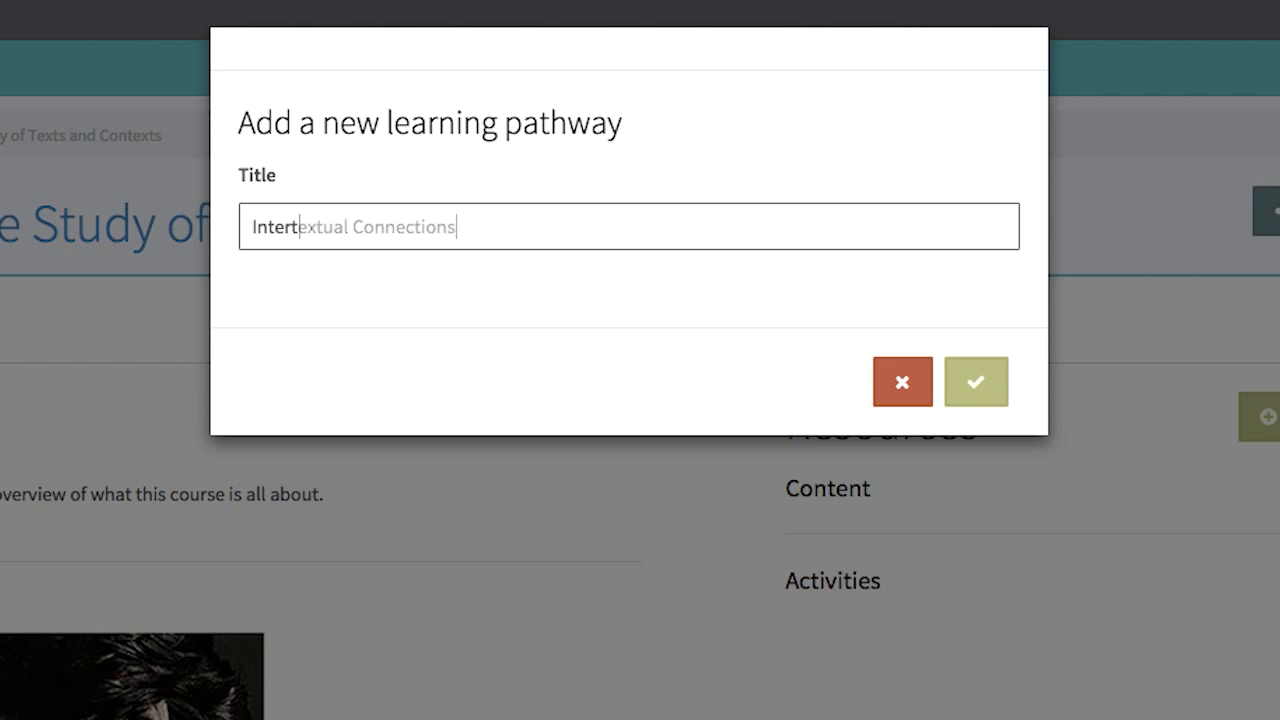
{"action": "left_click", "coordinate": [990, 390]}
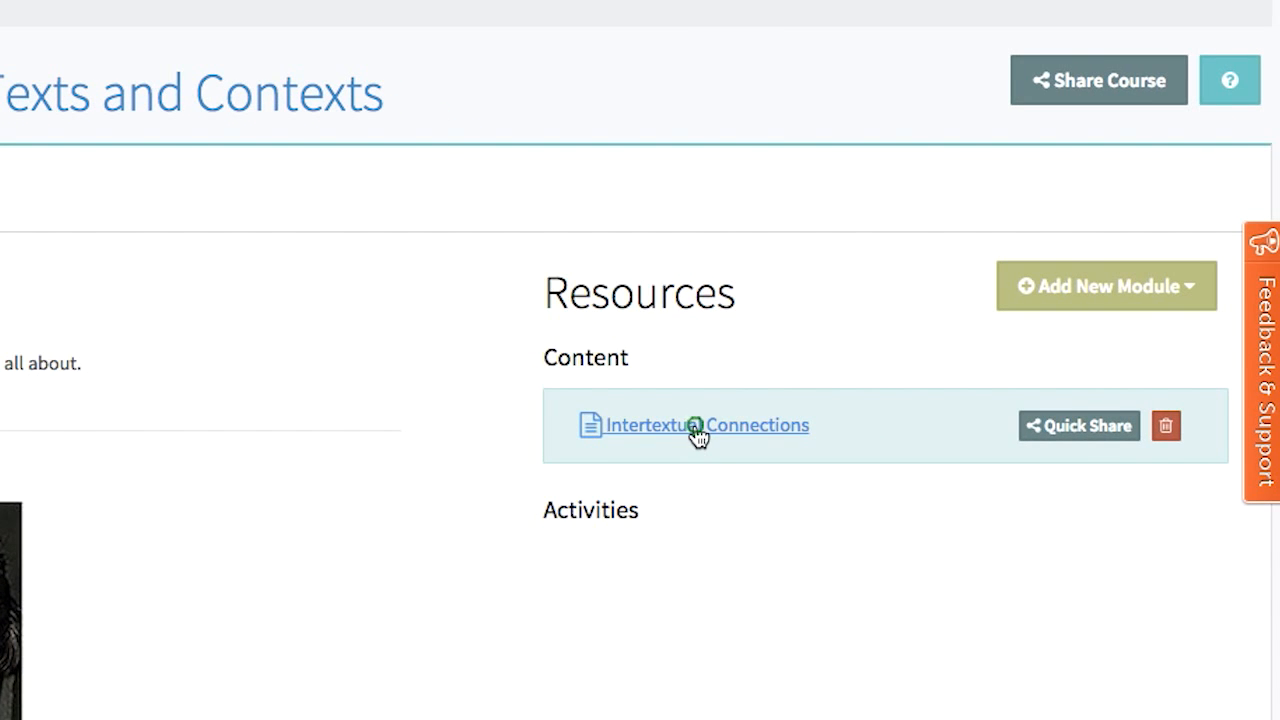
Step: Open the Intertextual Connections pathway and name its first topic "Introduction"
{"action": "left_click", "coordinate": [697, 430]}
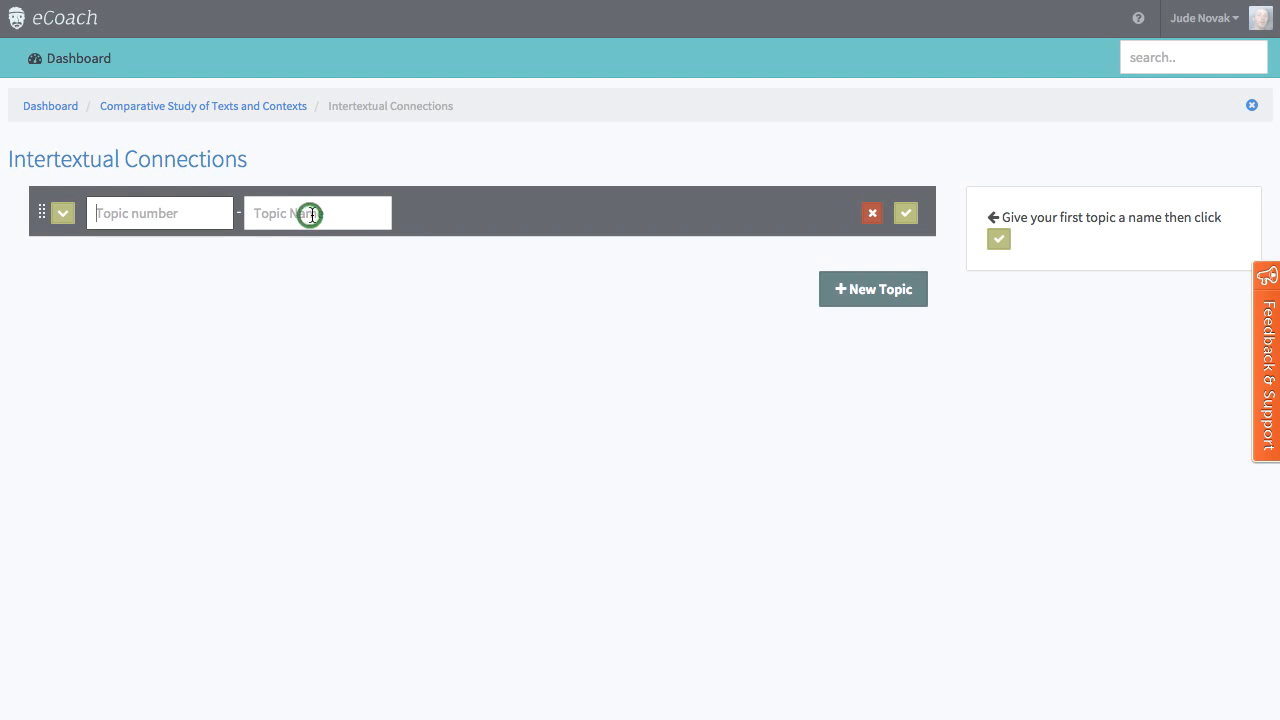
{"action": "left_click", "coordinate": [310, 215]}
{"action": "type", "text": "Introduction"}
{"action": "left_click", "coordinate": [908, 217]}
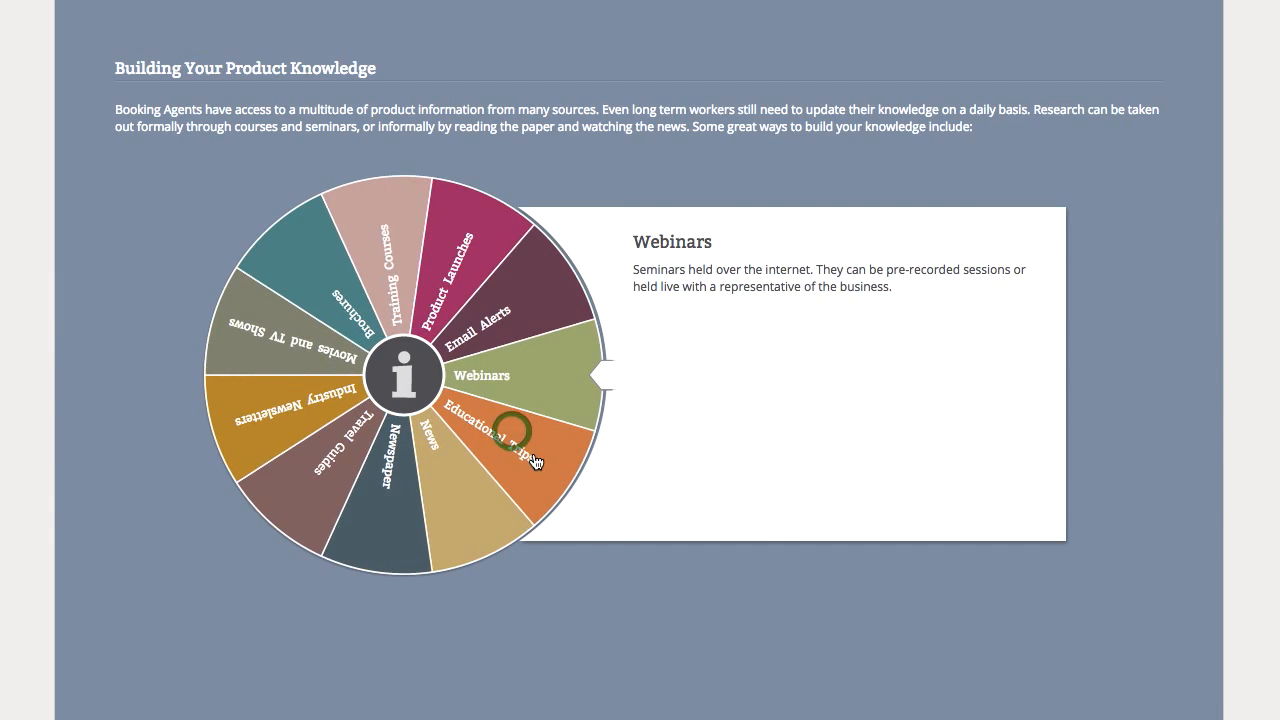
Step: Try out the sample interactive screens, including the activity on presentation knowledge, and choose to try it again
{"action": "left_click", "coordinate": [514, 432]}
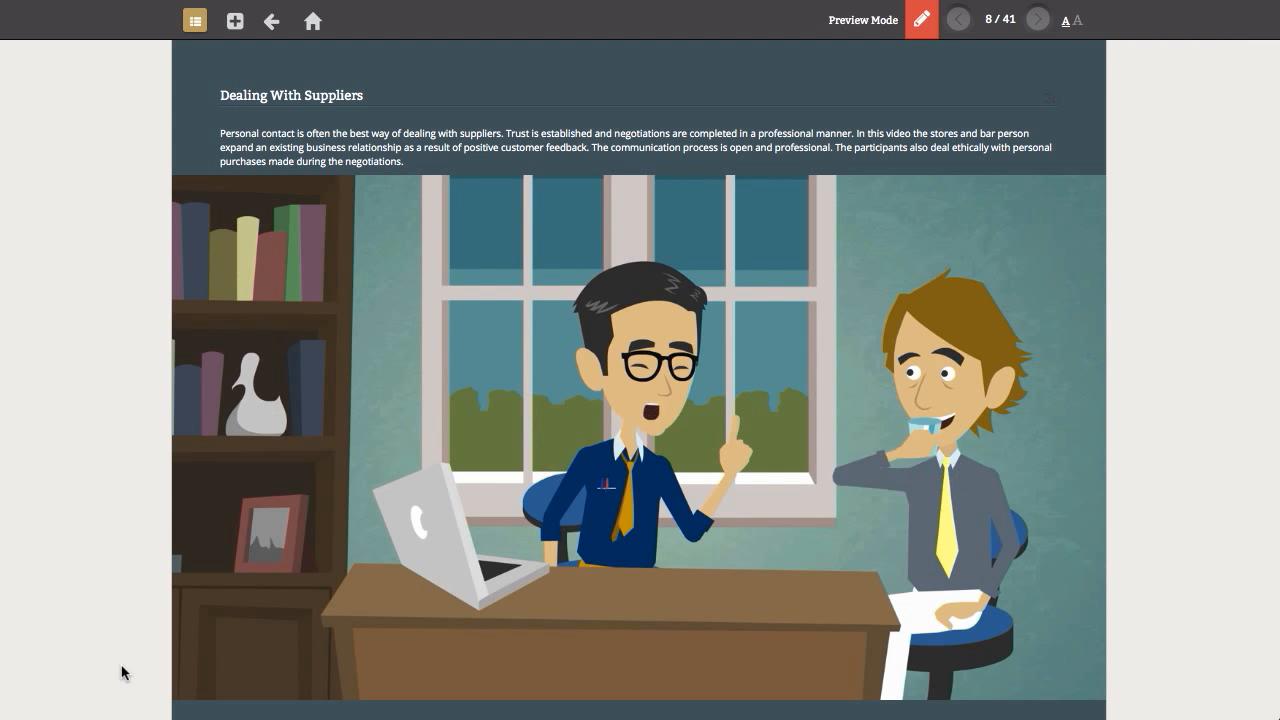
{"action": "left_click_drag", "start_coordinate": [396, 442], "coordinate": [834, 446]}
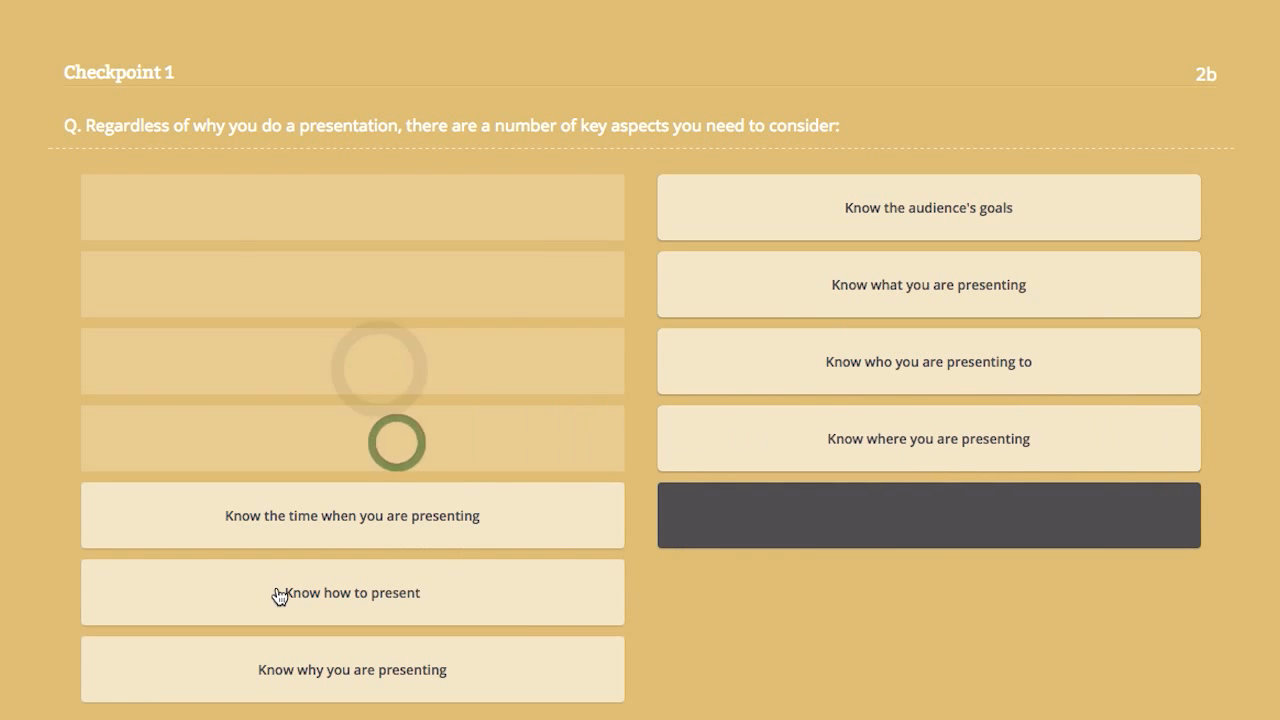
{"action": "left_click_drag", "start_coordinate": [423, 517], "coordinate": [990, 520]}
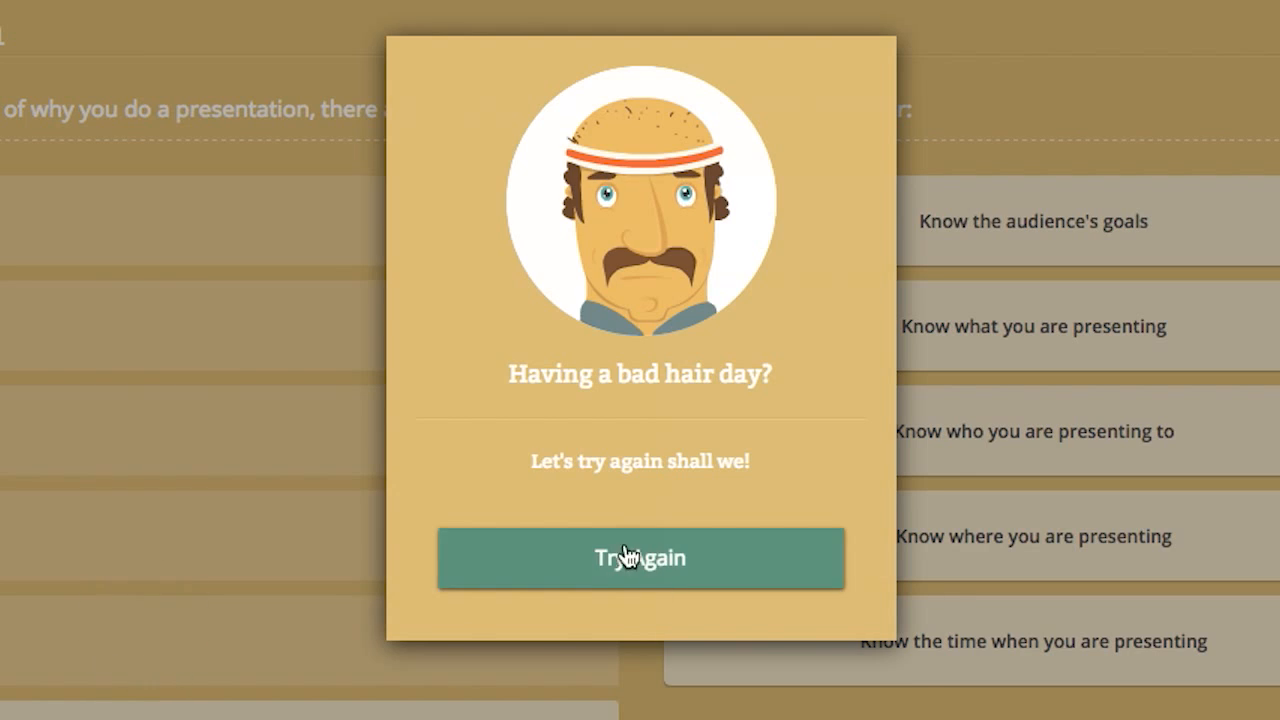
{"action": "left_click", "coordinate": [625, 557]}
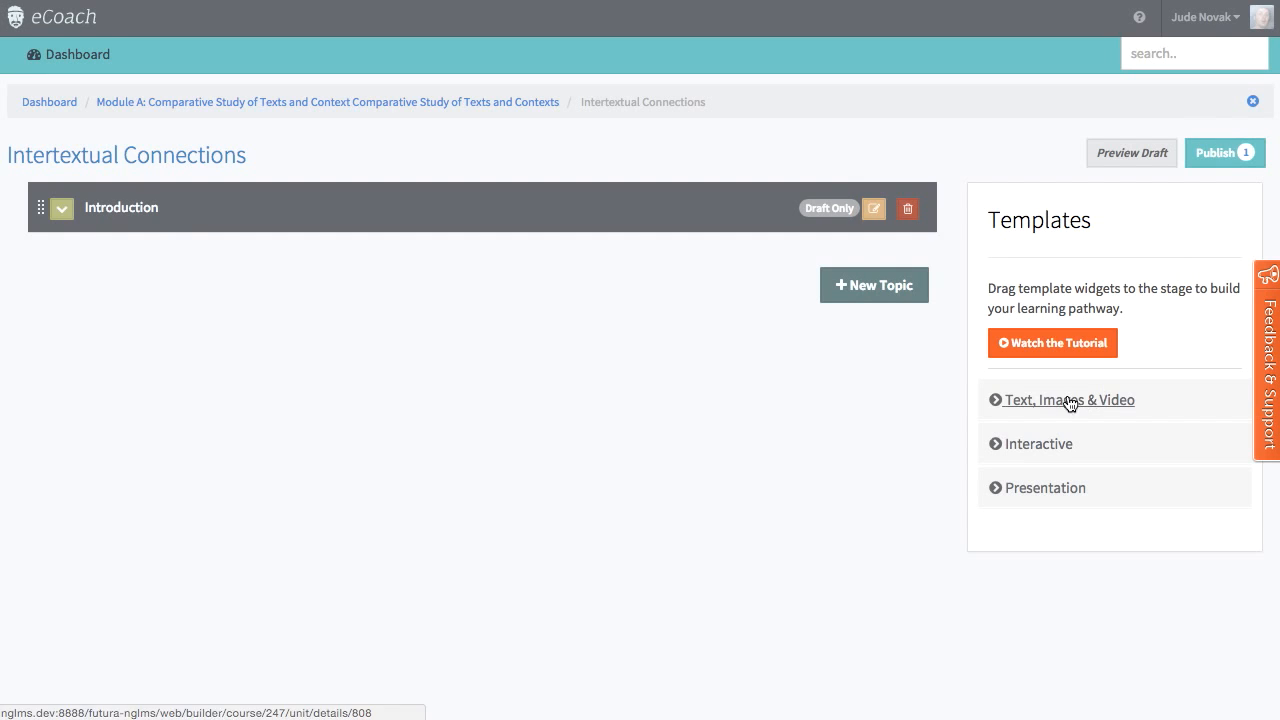
Step: Expand the Text, Images & Video, Interactive and Presentation groups to examine the available templates
{"action": "left_click", "coordinate": [1070, 401]}
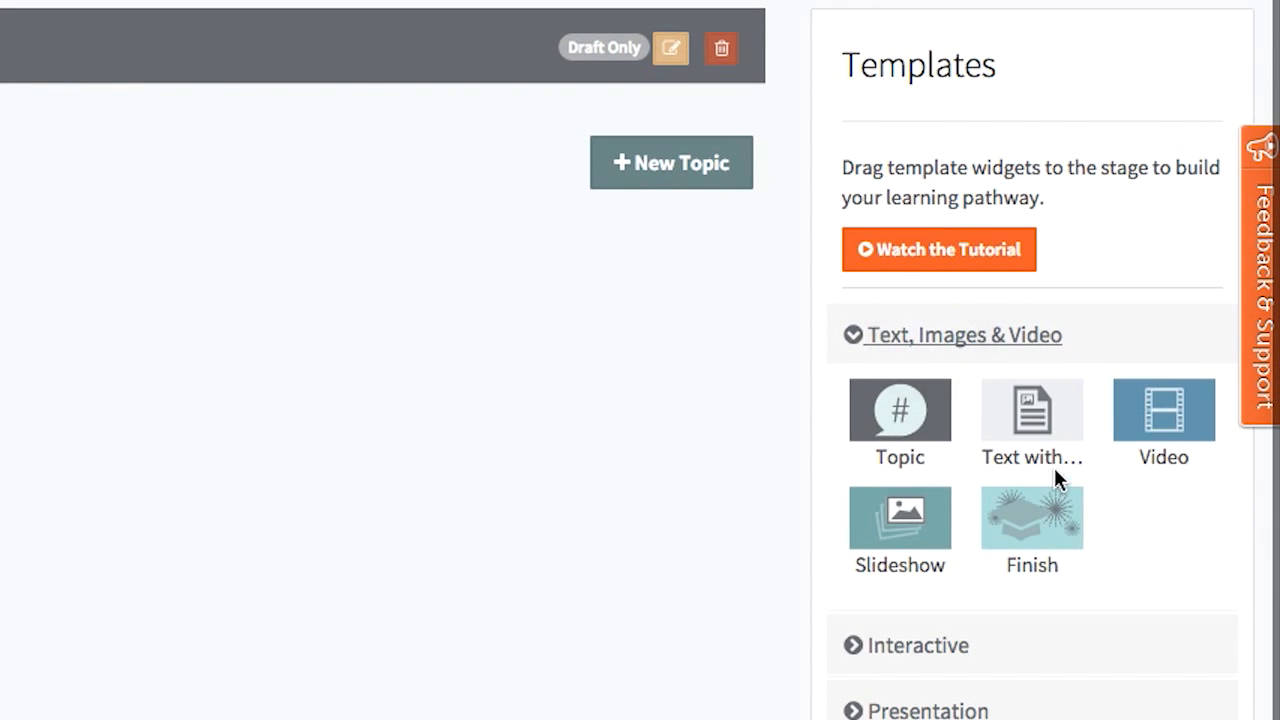
{"action": "left_click", "coordinate": [896, 648]}
{"action": "scroll", "coordinate": [900, 646], "scroll_direction": "down", "scroll_amount": 3}
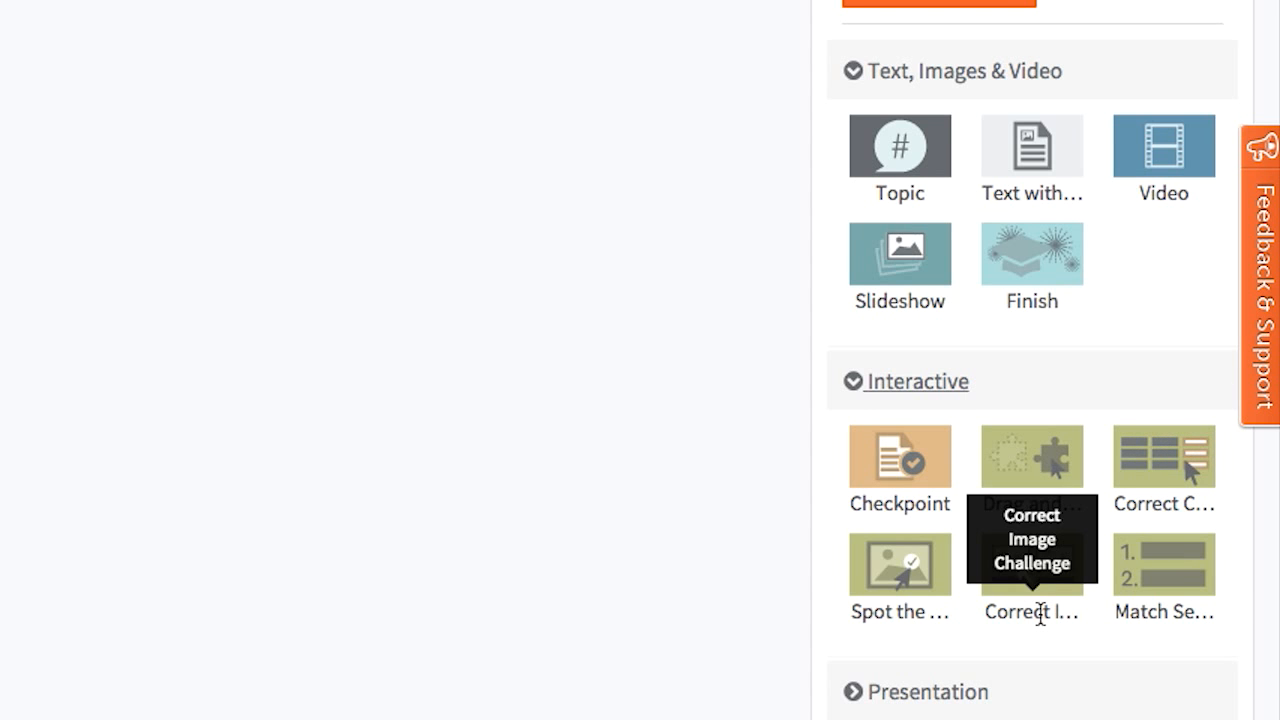
{"action": "left_click", "coordinate": [910, 690]}
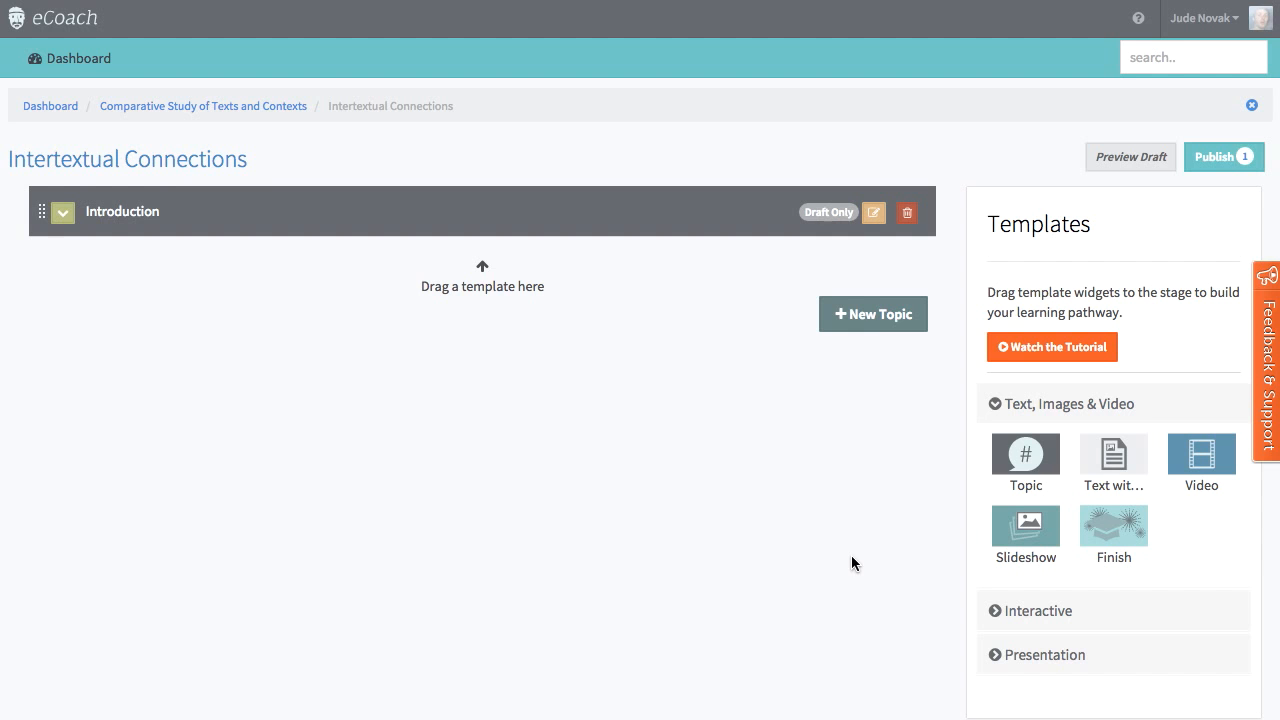
Step: Add a Text with image screen titled "Module A. Comparative Study, Elective 1 - Intertextual Connections" under the Introduction topic
{"action": "left_click_drag", "start_coordinate": [1113, 456], "coordinate": [433, 247]}
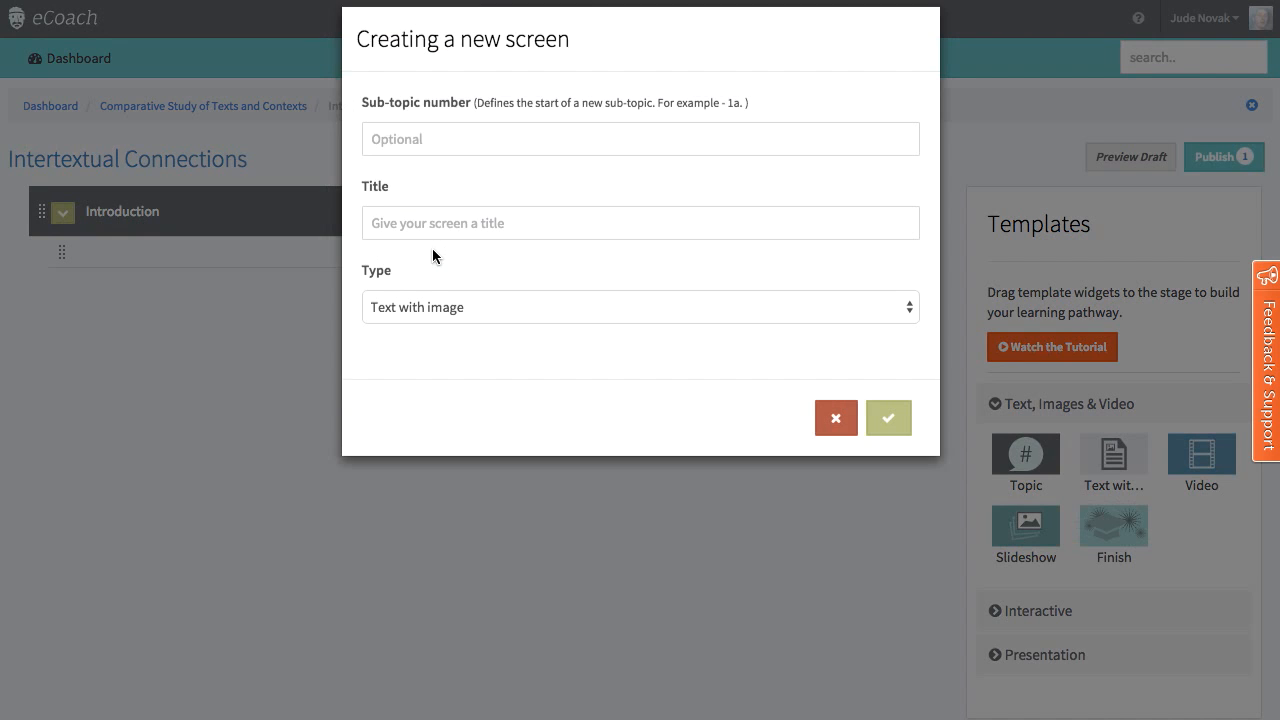
{"action": "left_click", "coordinate": [450, 245]}
{"action": "type", "text": "Module A. Comparative Study, Elective 1 - Intertextual Connections"}
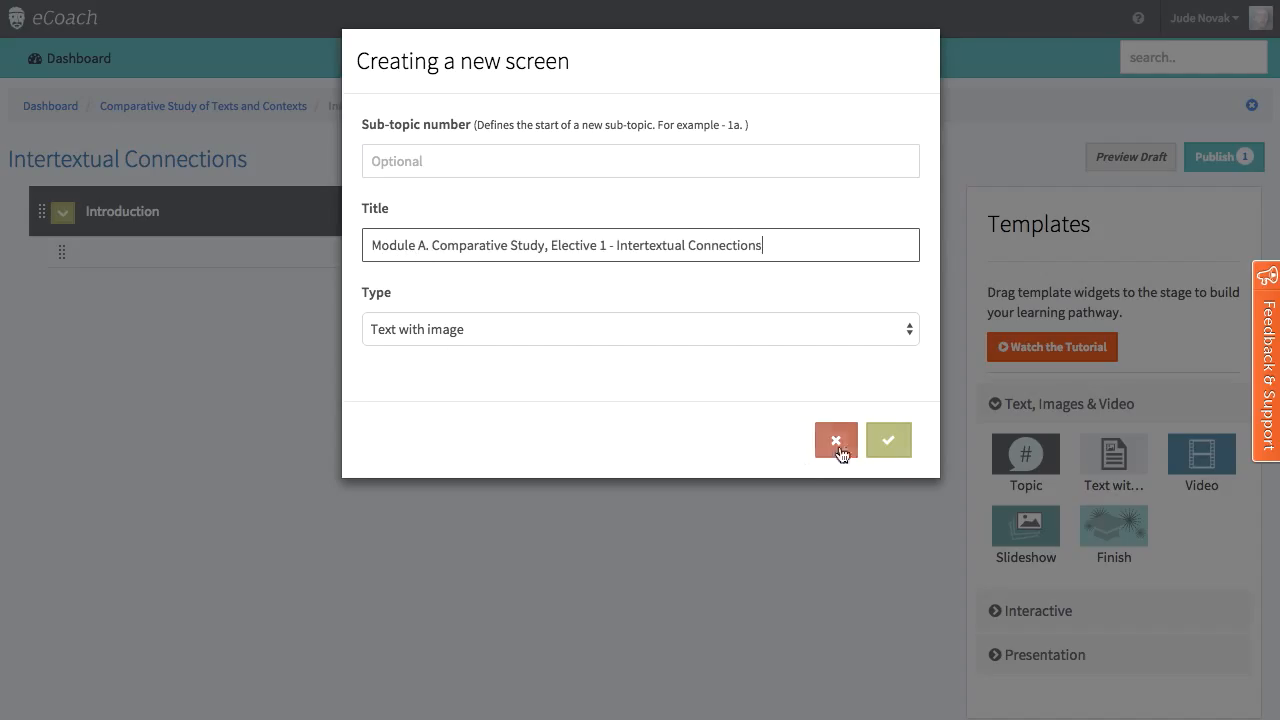
{"action": "left_click", "coordinate": [886, 443]}
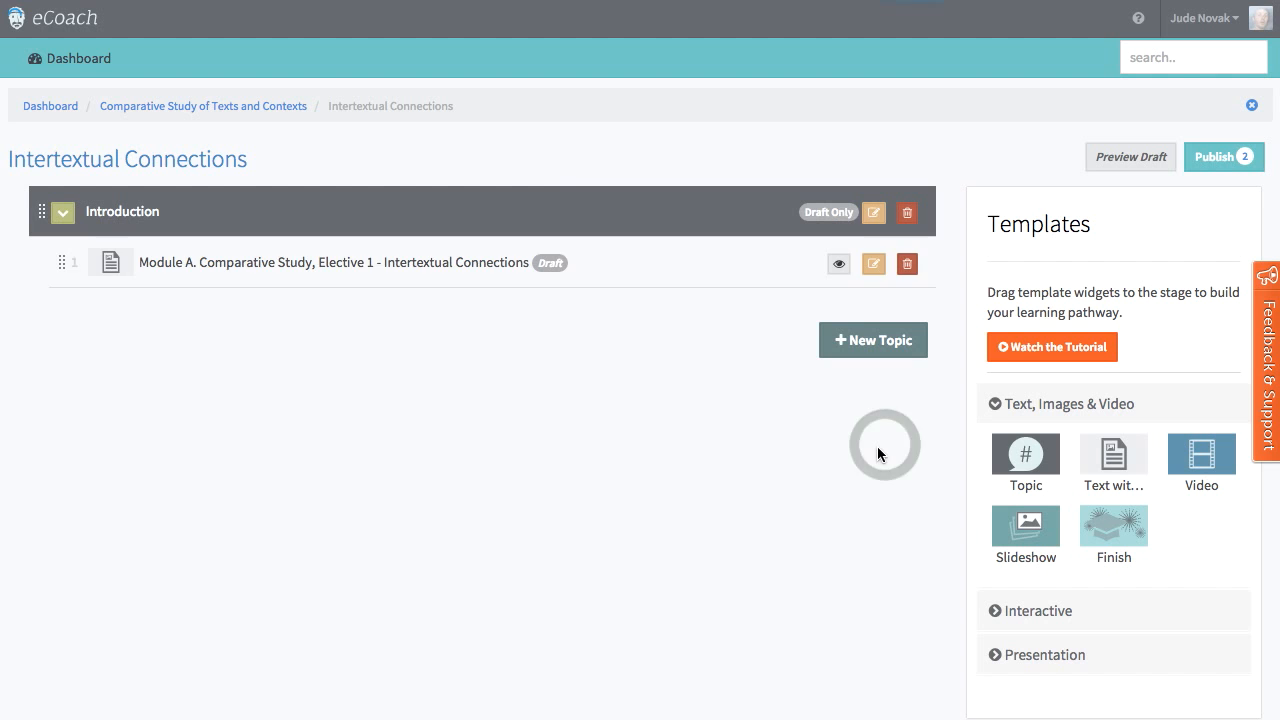
Step: Open the Module A screen for editing and view the guide on how to use the Text with image template
{"action": "left_click", "coordinate": [873, 263]}
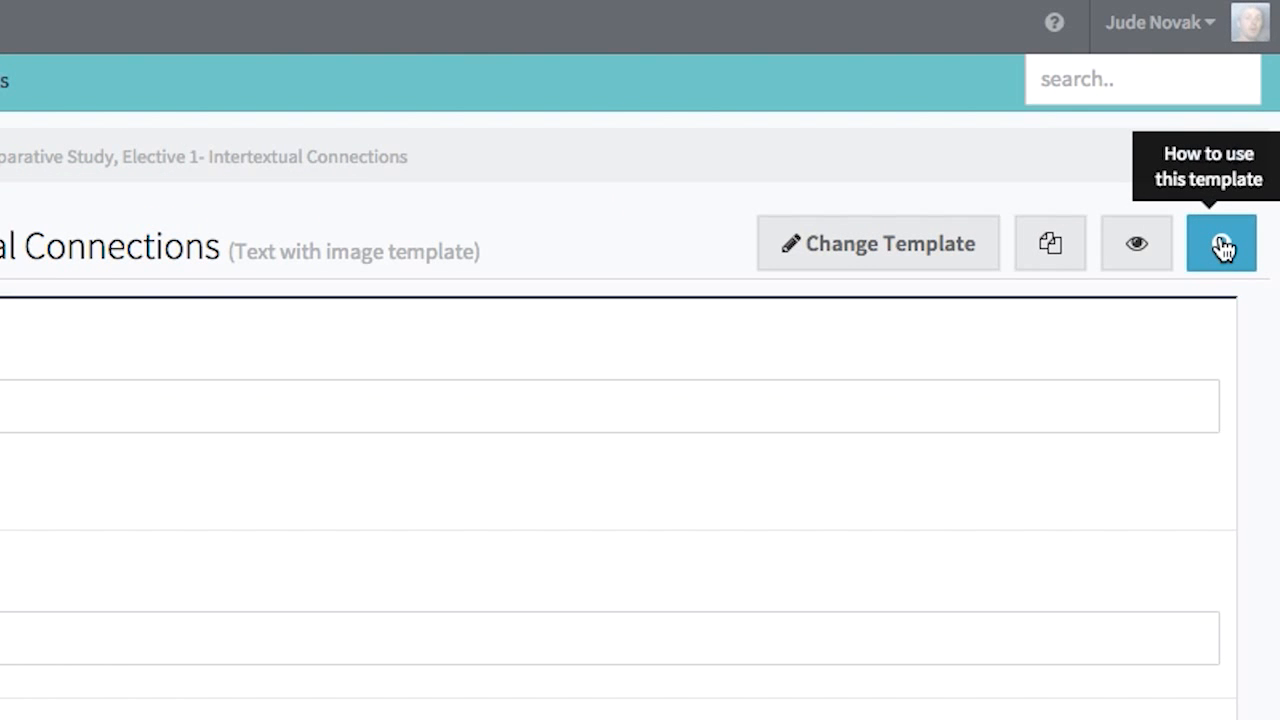
{"action": "left_click", "coordinate": [1222, 247]}
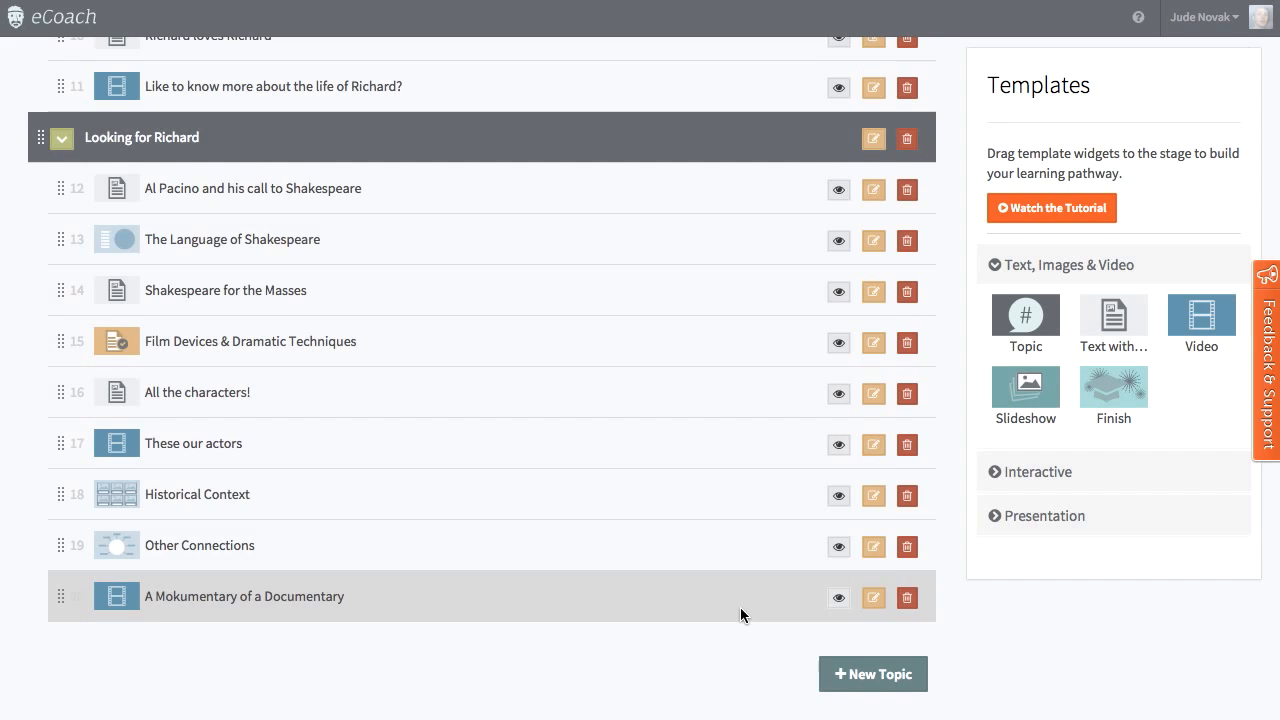
{"action": "scroll", "coordinate": [740, 607], "scroll_direction": "up", "scroll_amount": 5}
{"action": "scroll", "coordinate": [740, 610], "scroll_direction": "up", "scroll_amount": 3}
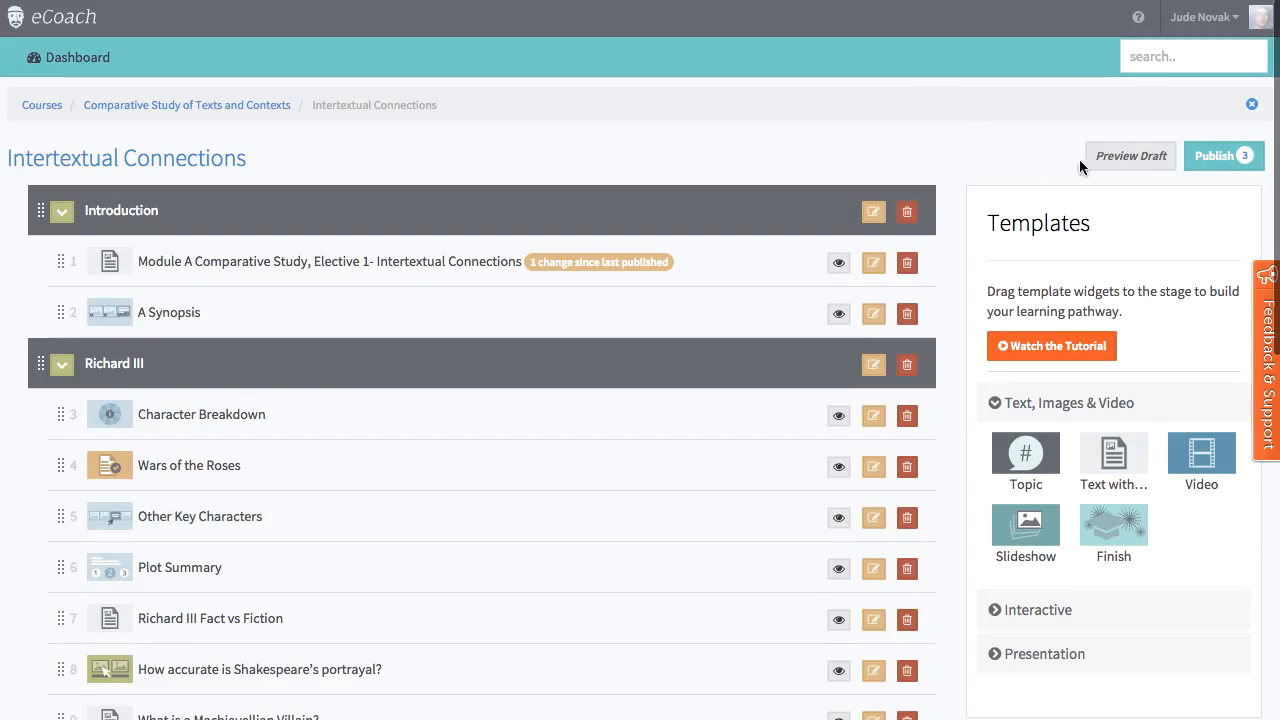
Step: Preview the draft of Intertextual Connections, view the Theatre and Villains entries on the Other Connections screen, and return to editing the pathway
{"action": "left_click", "coordinate": [1144, 164]}
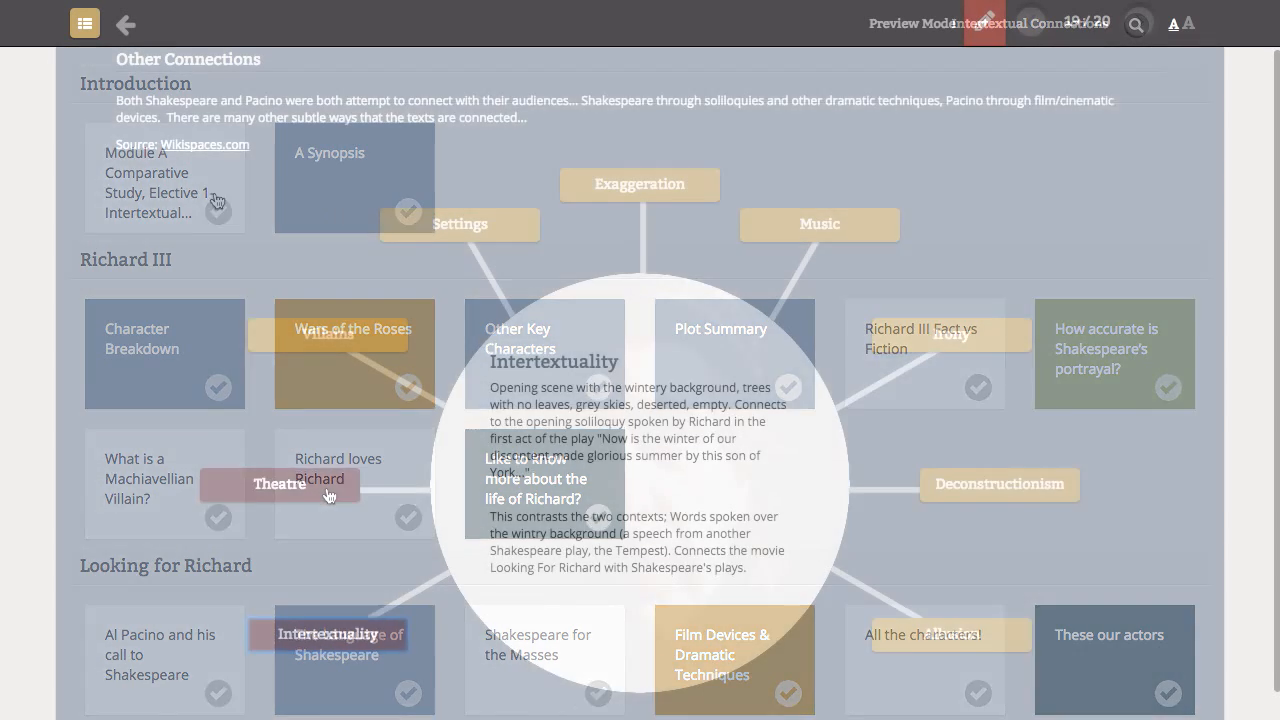
{"action": "left_click", "coordinate": [328, 491]}
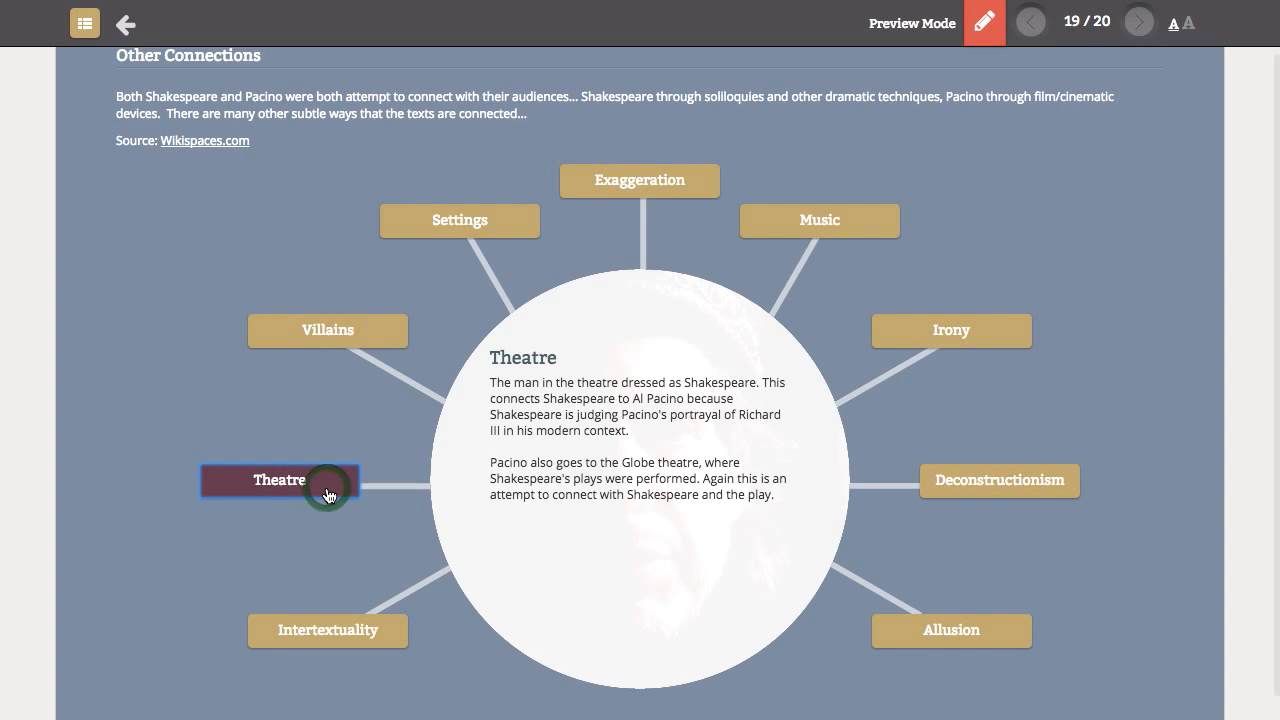
{"action": "left_click", "coordinate": [357, 343]}
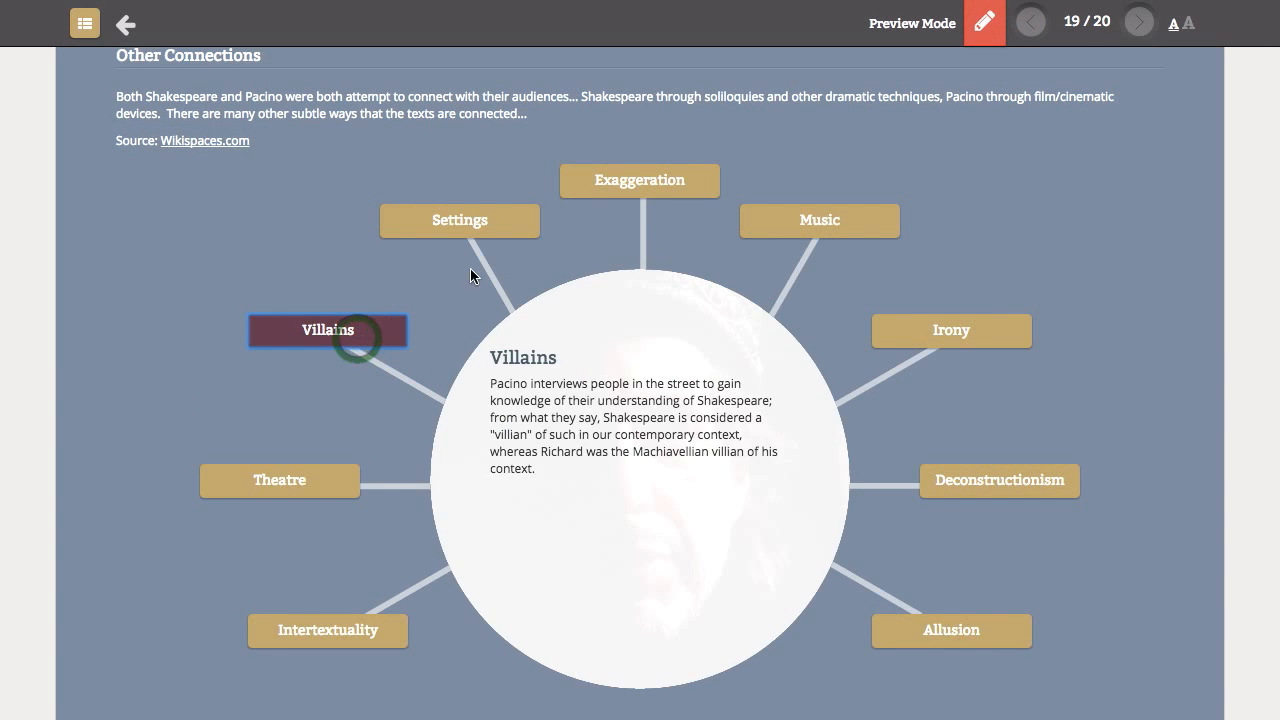
{"action": "scroll", "coordinate": [1018, 198], "scroll_direction": "up", "scroll_amount": 1}
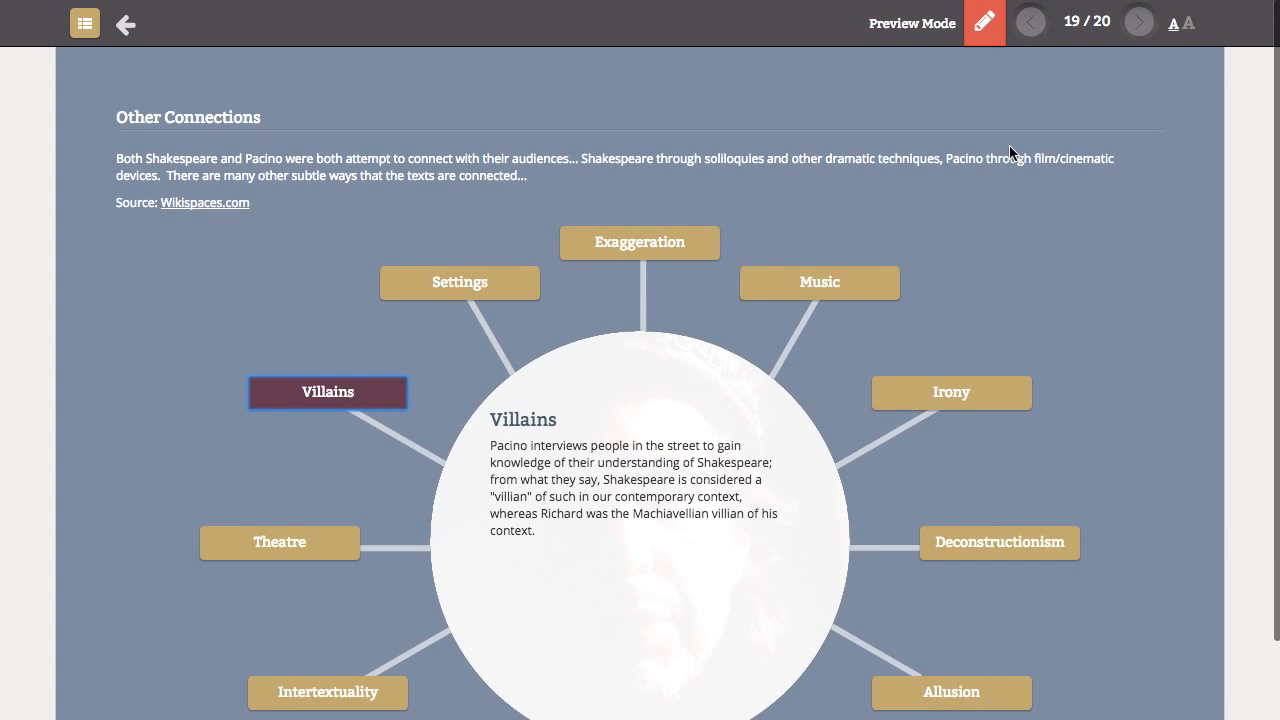
{"action": "left_click", "coordinate": [985, 24]}
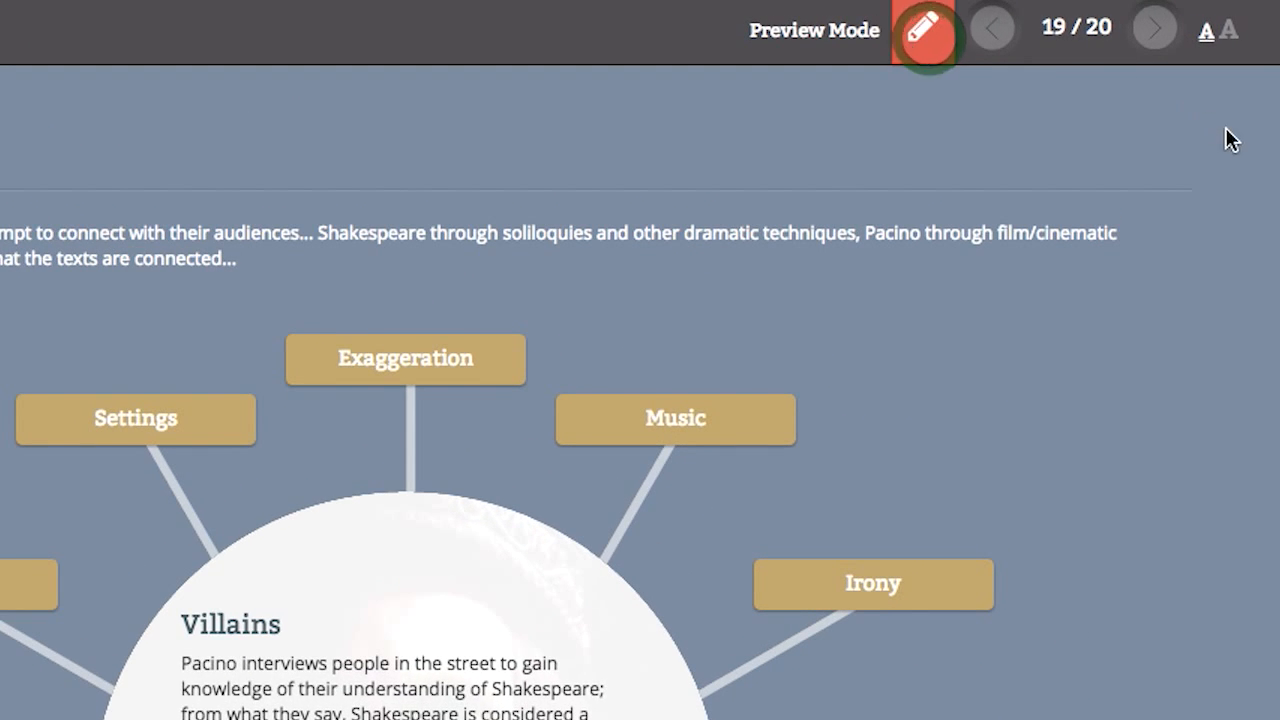
{"action": "left_click", "coordinate": [355, 108]}
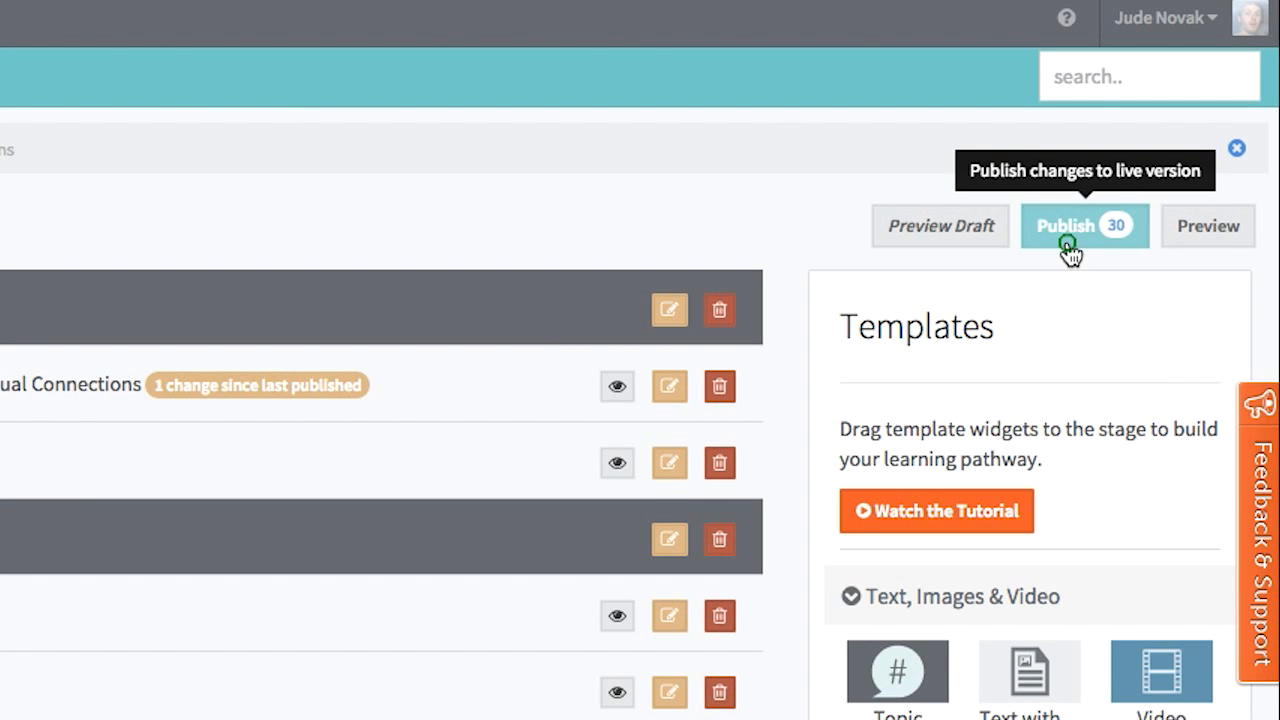
{"action": "left_click", "coordinate": [1066, 244]}
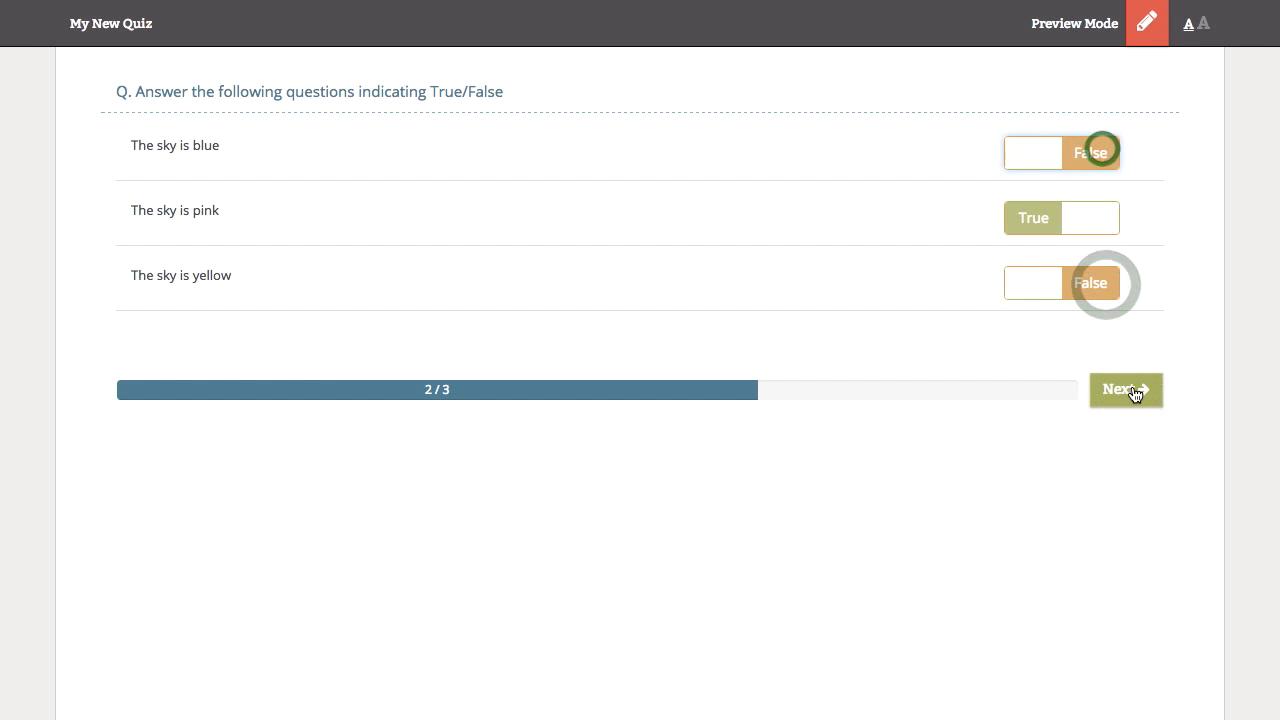
Step: Answer the final drag question in the My New Quiz preview with "The sky is dark at night" and "The sky is blue", and finish the quiz
{"action": "left_click", "coordinate": [1135, 391]}
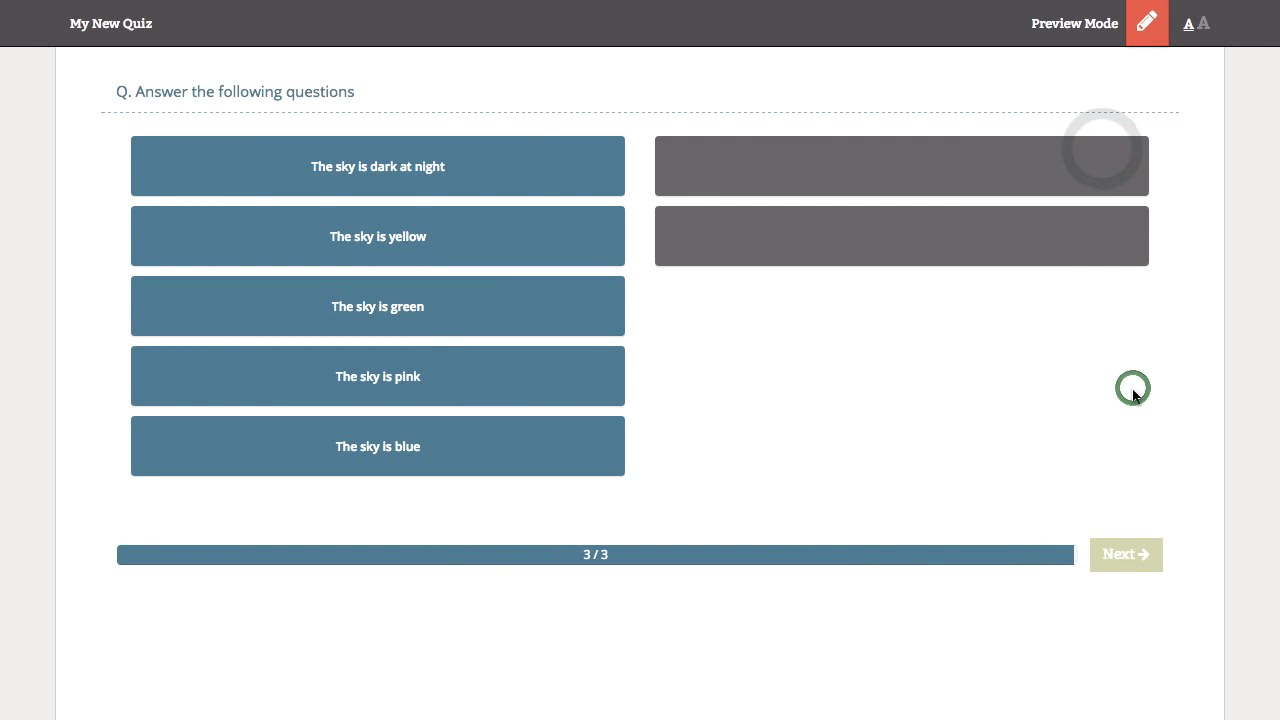
{"action": "left_click_drag", "start_coordinate": [363, 178], "coordinate": [949, 157]}
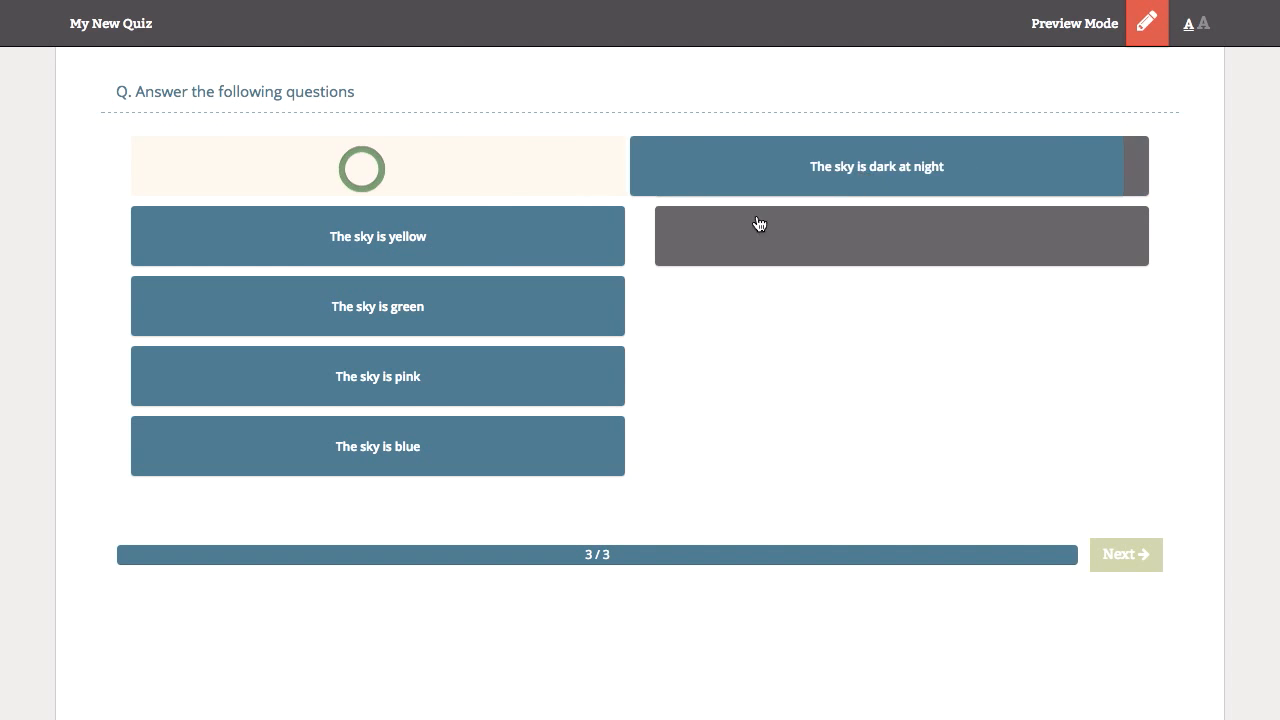
{"action": "left_click_drag", "start_coordinate": [420, 243], "coordinate": [857, 245]}
{"action": "left_click_drag", "start_coordinate": [440, 445], "coordinate": [880, 247]}
{"action": "left_click", "coordinate": [1138, 558]}
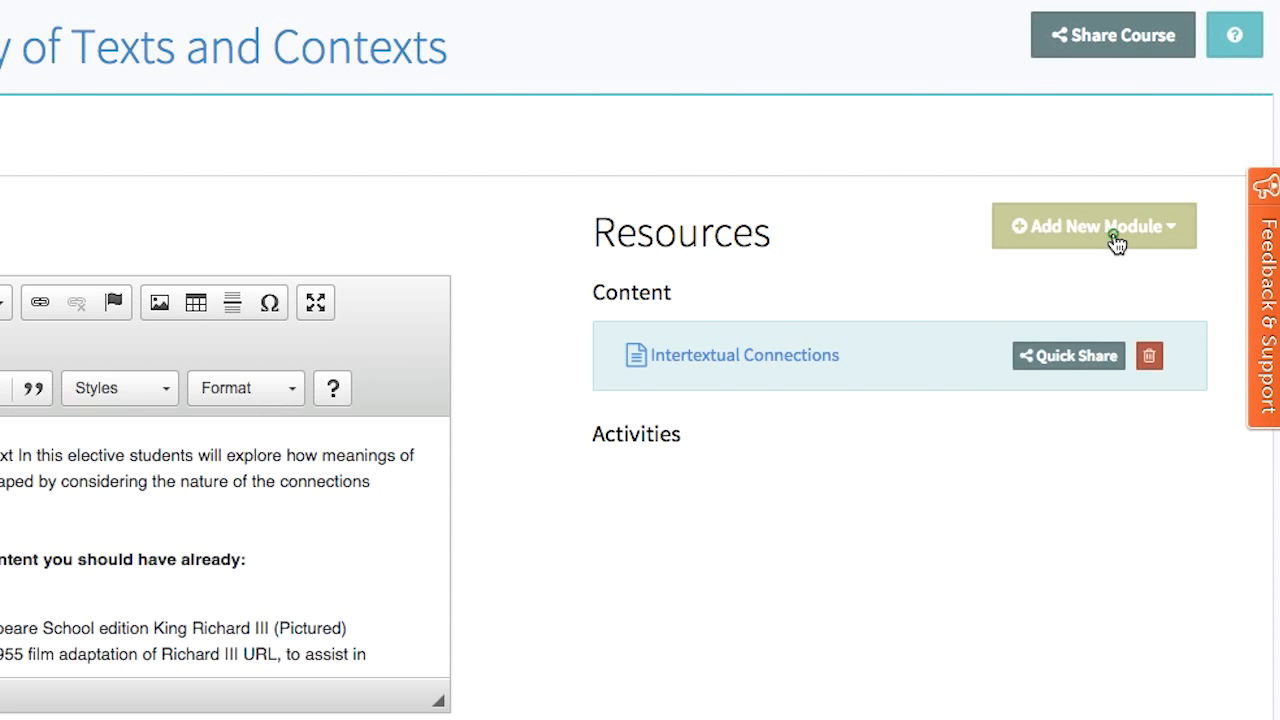
Step: Add a new Quiz module titled "My New Quiz" to the Comparative Study of Texts and Contexts course
{"action": "left_click", "coordinate": [1113, 243]}
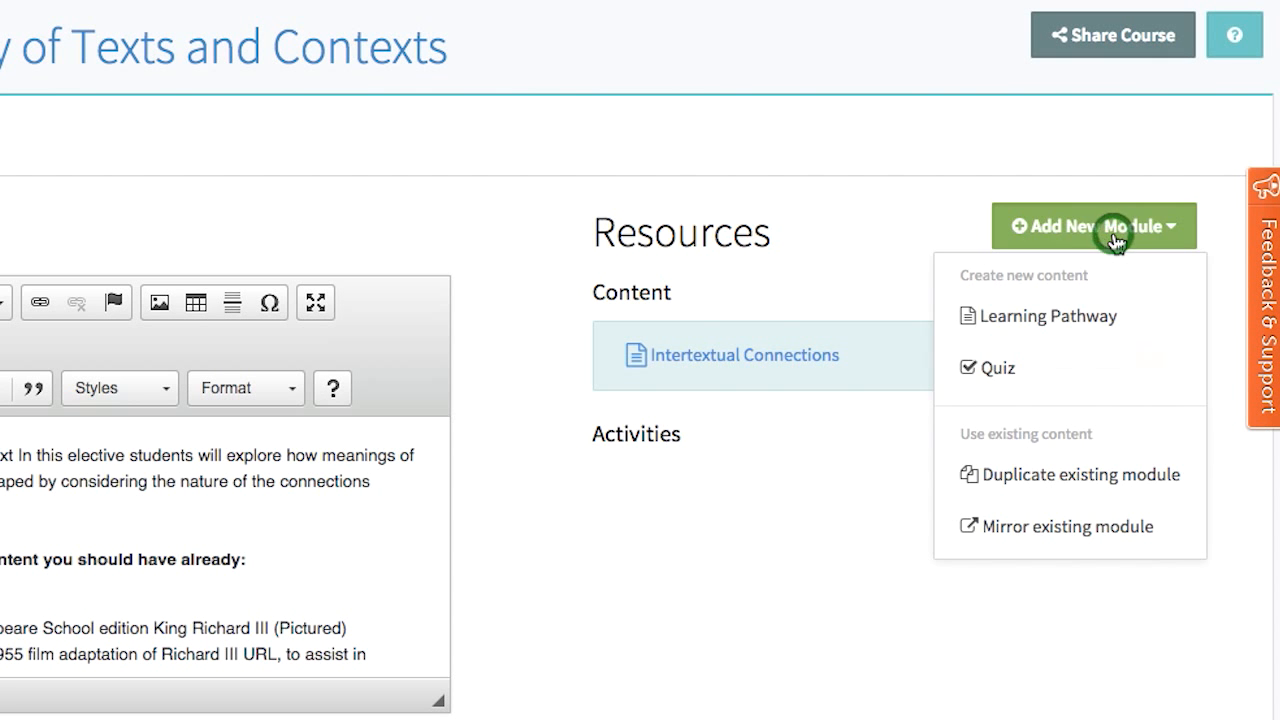
{"action": "left_click", "coordinate": [1111, 377]}
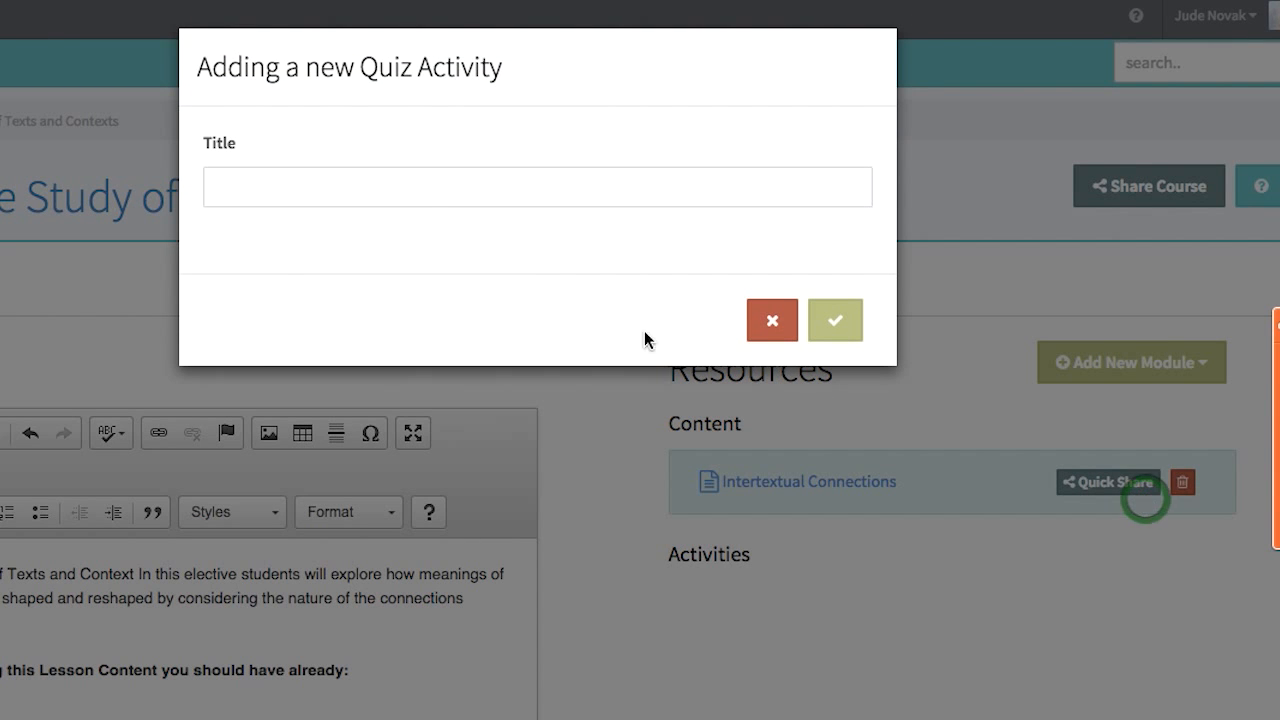
{"action": "left_click", "coordinate": [426, 183]}
{"action": "type", "text": "My New Quiz"}
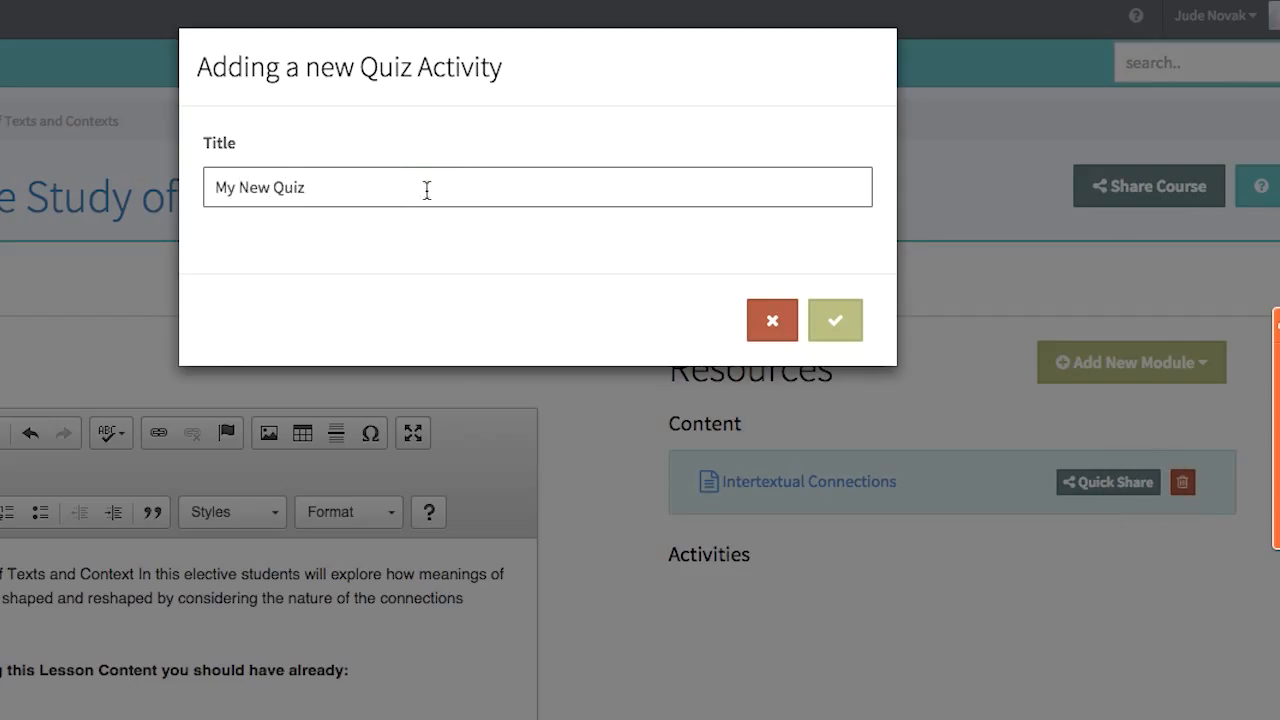
{"action": "left_click", "coordinate": [838, 320]}
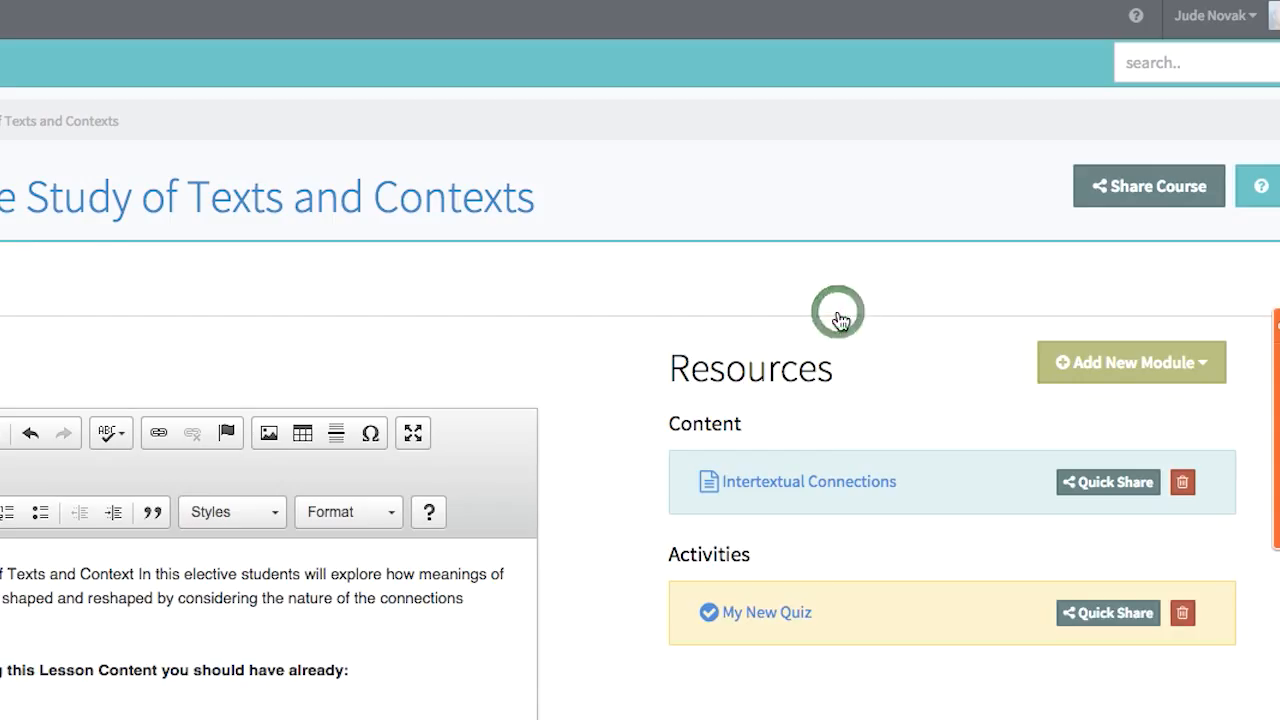
Step: Open My New Quiz and start a Multiple Choice question reading "What colour is the sky?"
{"action": "left_click", "coordinate": [770, 615]}
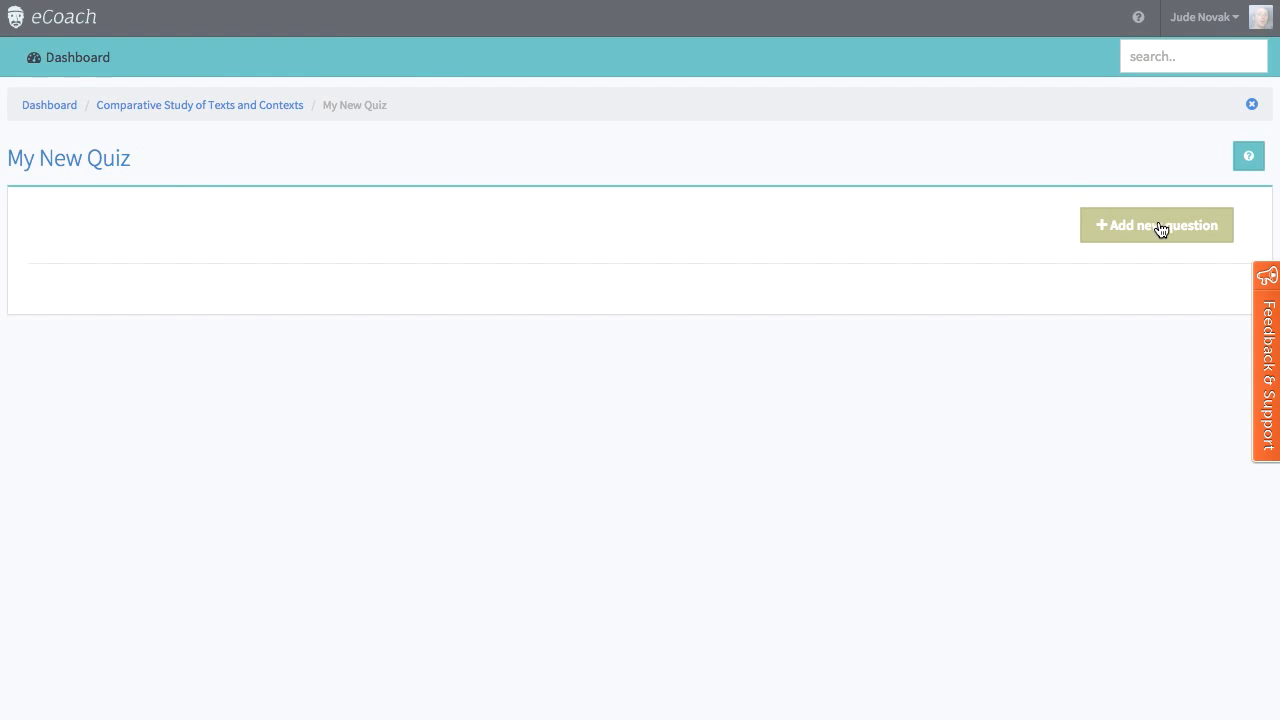
{"action": "left_click", "coordinate": [1160, 226]}
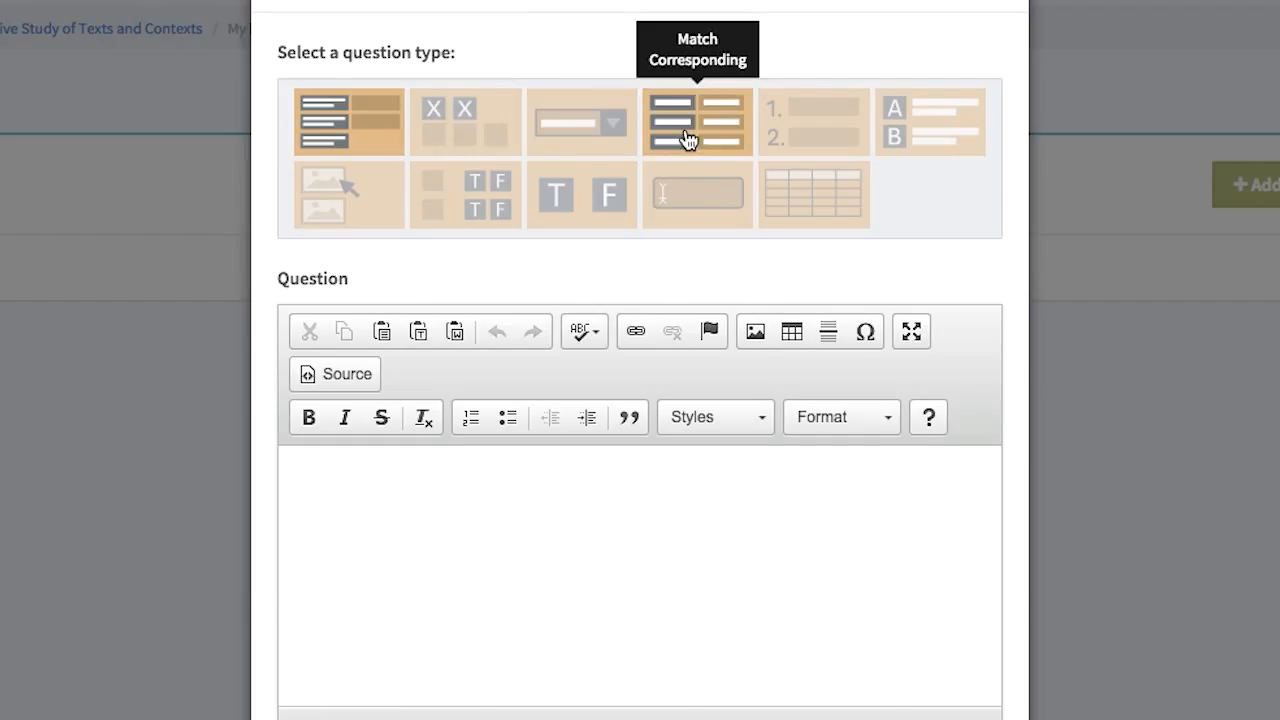
{"action": "left_click", "coordinate": [938, 123]}
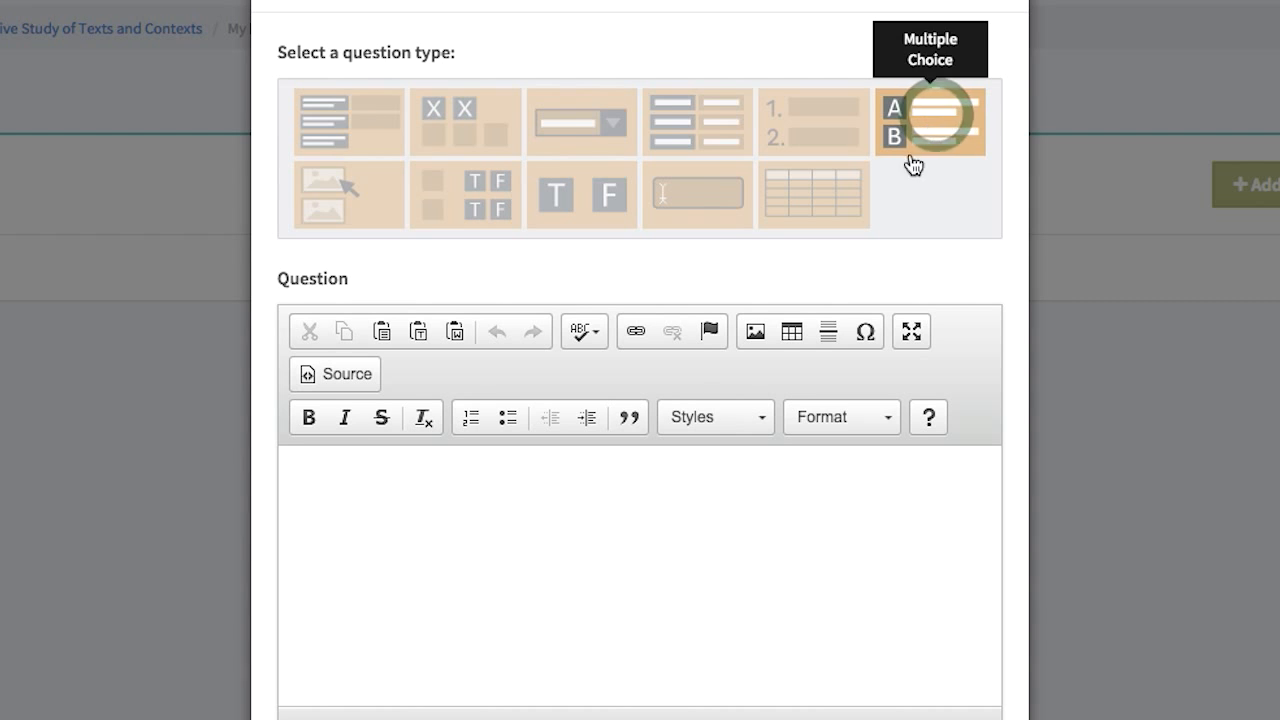
{"action": "scroll", "coordinate": [569, 533], "scroll_direction": "down", "scroll_amount": 5}
{"action": "left_click", "coordinate": [498, 214]}
{"action": "type", "text": "What colour is the sky?"}
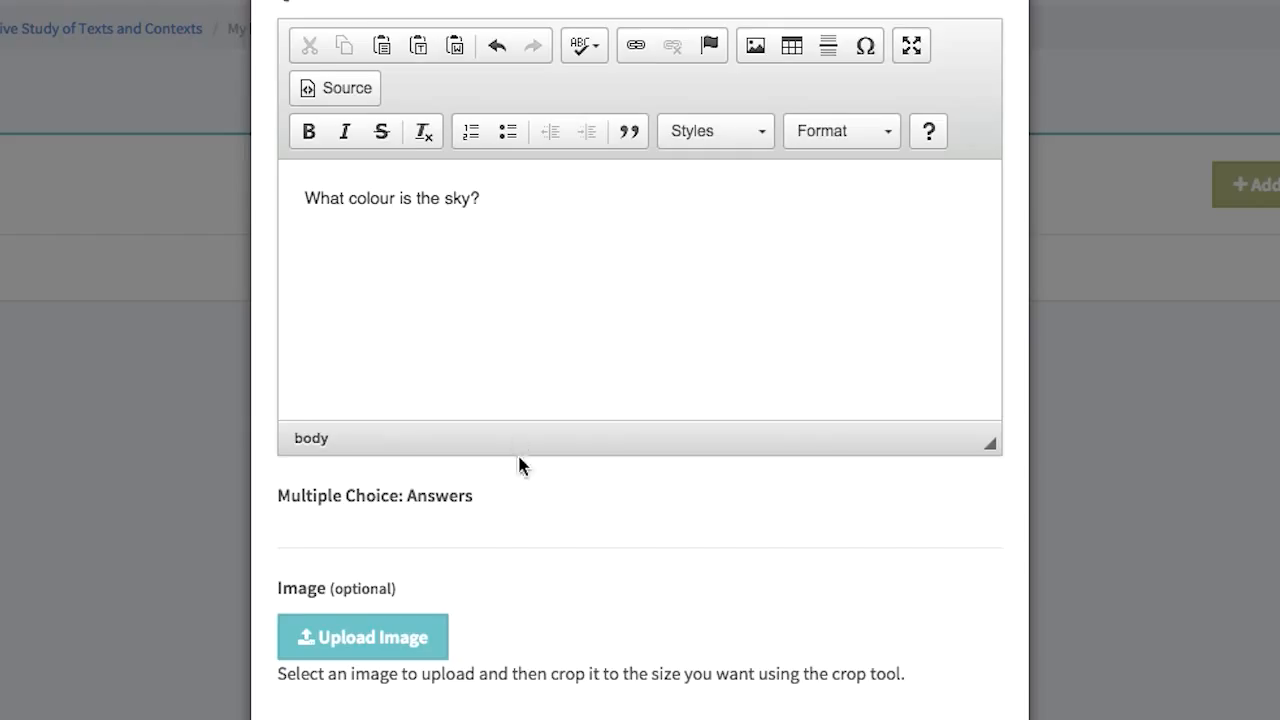
{"action": "scroll", "coordinate": [540, 490], "scroll_direction": "down", "scroll_amount": 2}
Step: Add the answers Blue, Green, Pink and Yellow to the sky question, mark Blue as correct, and save the question
{"action": "left_click", "coordinate": [906, 666]}
{"action": "scroll", "coordinate": [824, 602], "scroll_direction": "down", "scroll_amount": 1}
{"action": "left_click", "coordinate": [586, 600]}
{"action": "type", "text": "Blue"}
{"action": "left_click", "coordinate": [918, 603]}
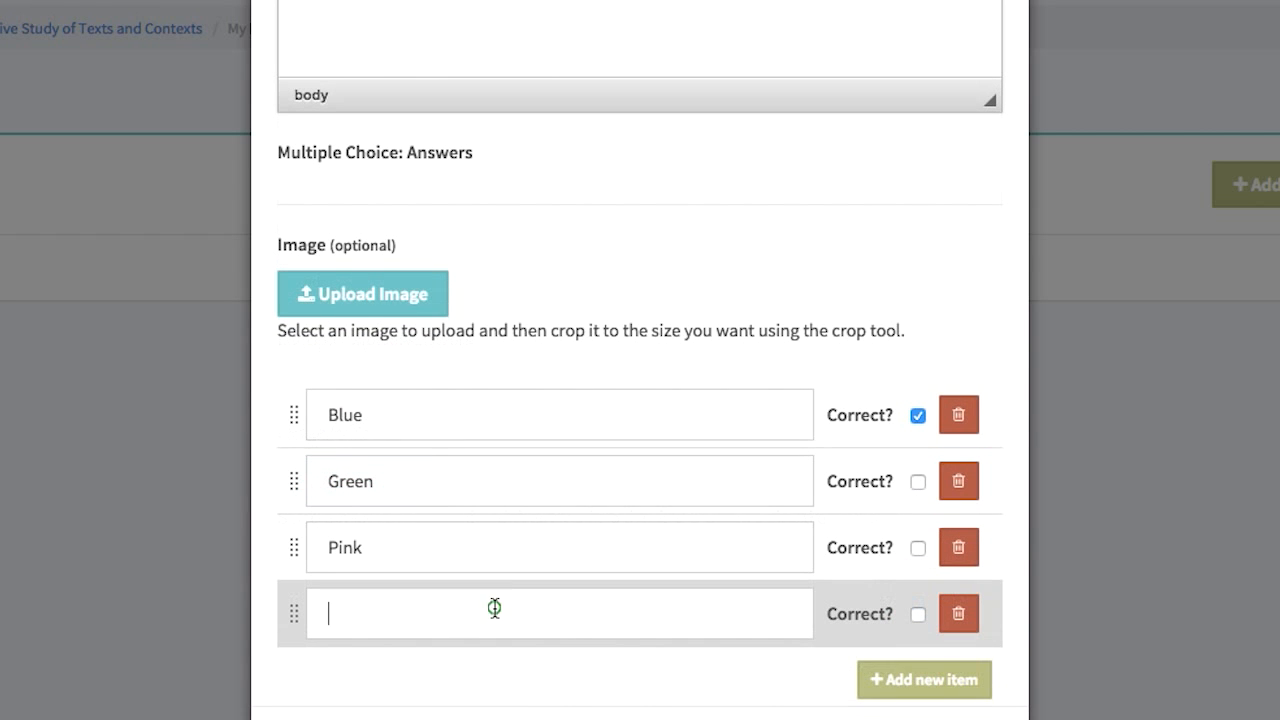
{"action": "type", "text": "Yellow"}
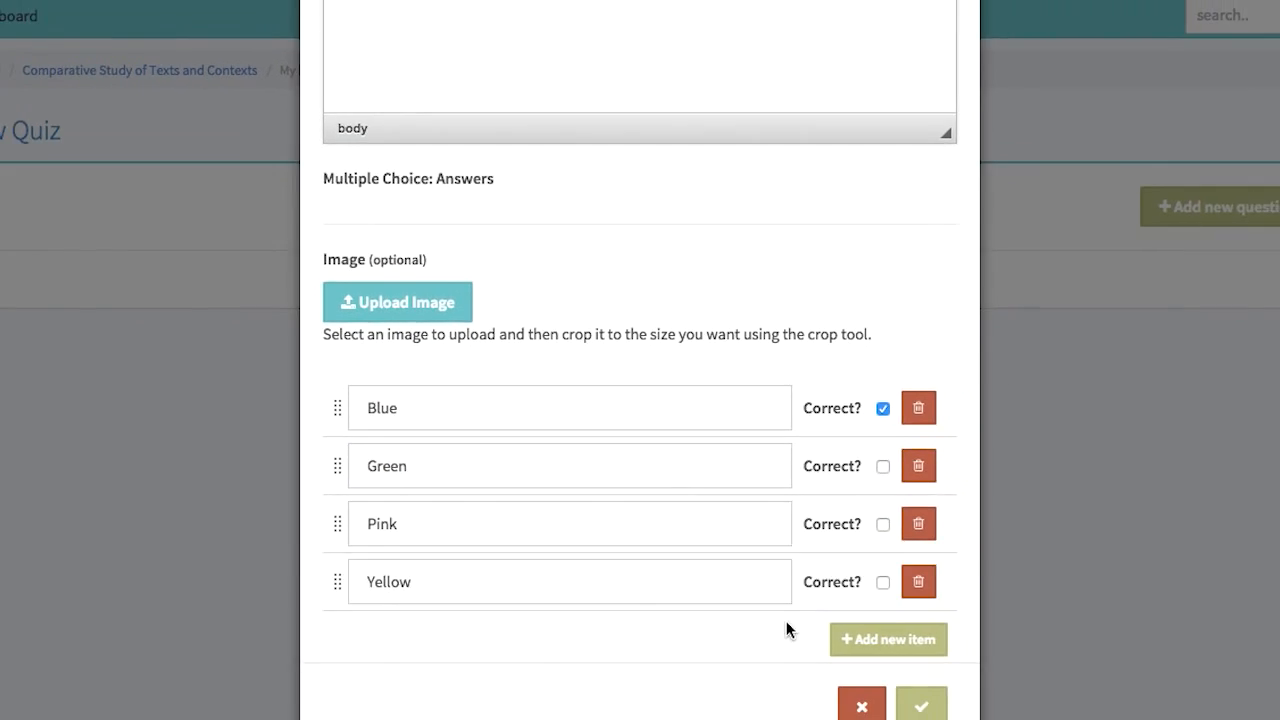
{"action": "left_click", "coordinate": [921, 706]}
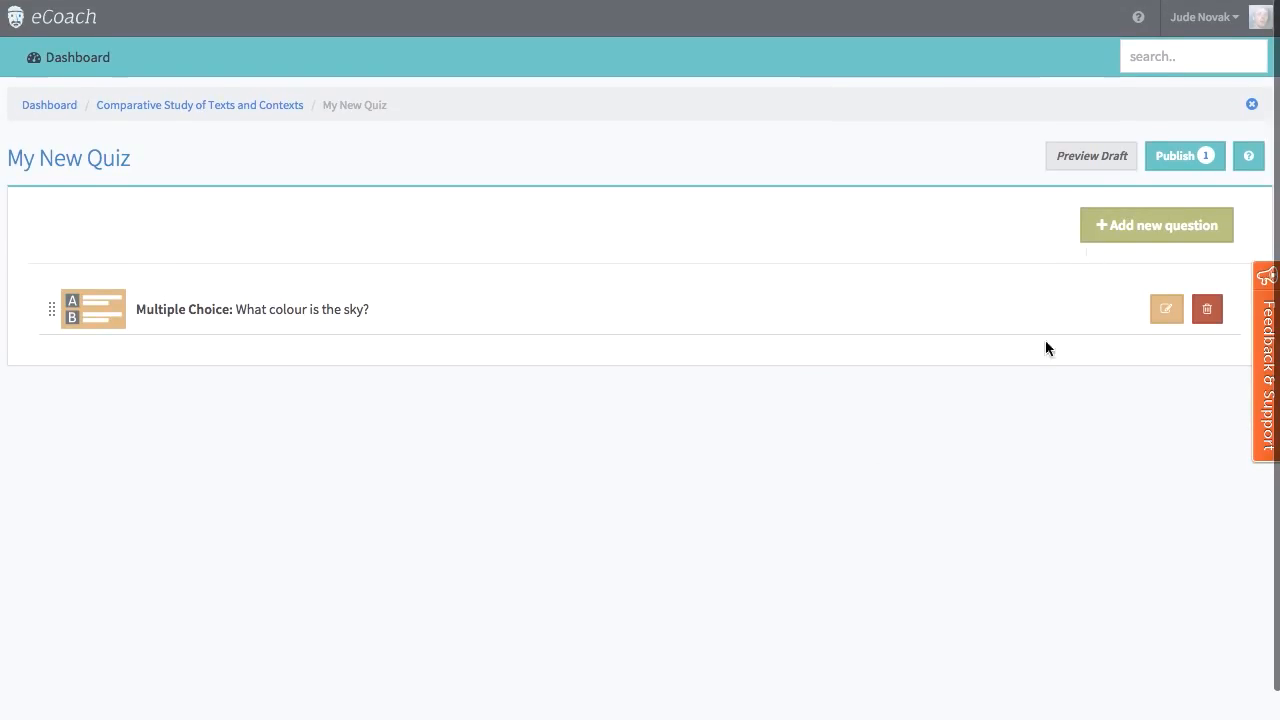
Step: Preview the draft of My New Quiz, answer the sky question with Green, and proceed to the results
{"action": "left_click", "coordinate": [1101, 157]}
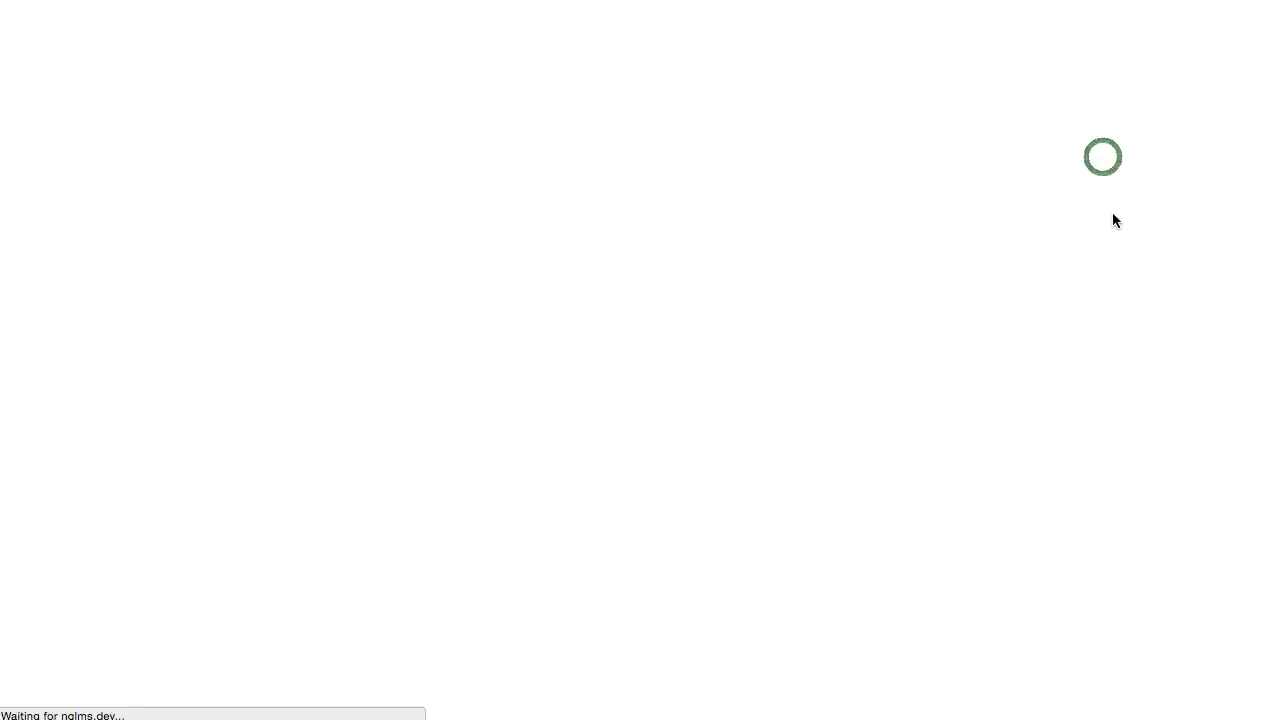
{"action": "left_click", "coordinate": [150, 254]}
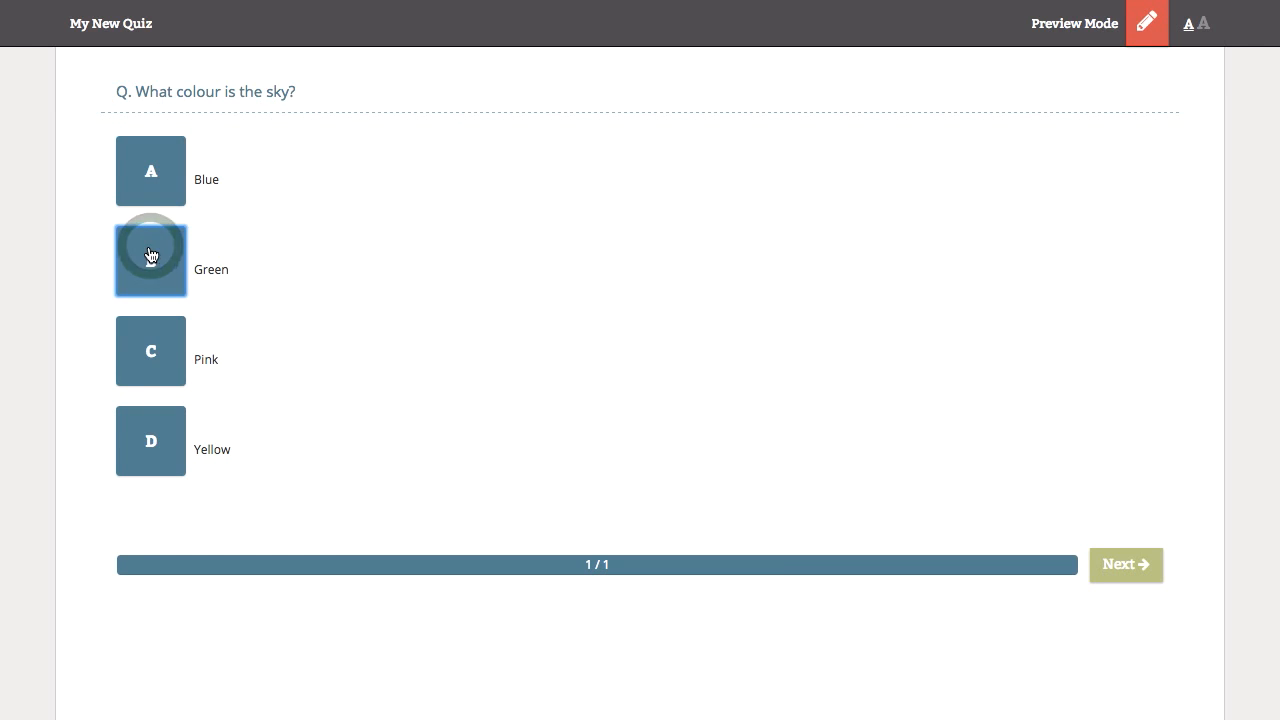
{"action": "left_click", "coordinate": [1142, 576]}
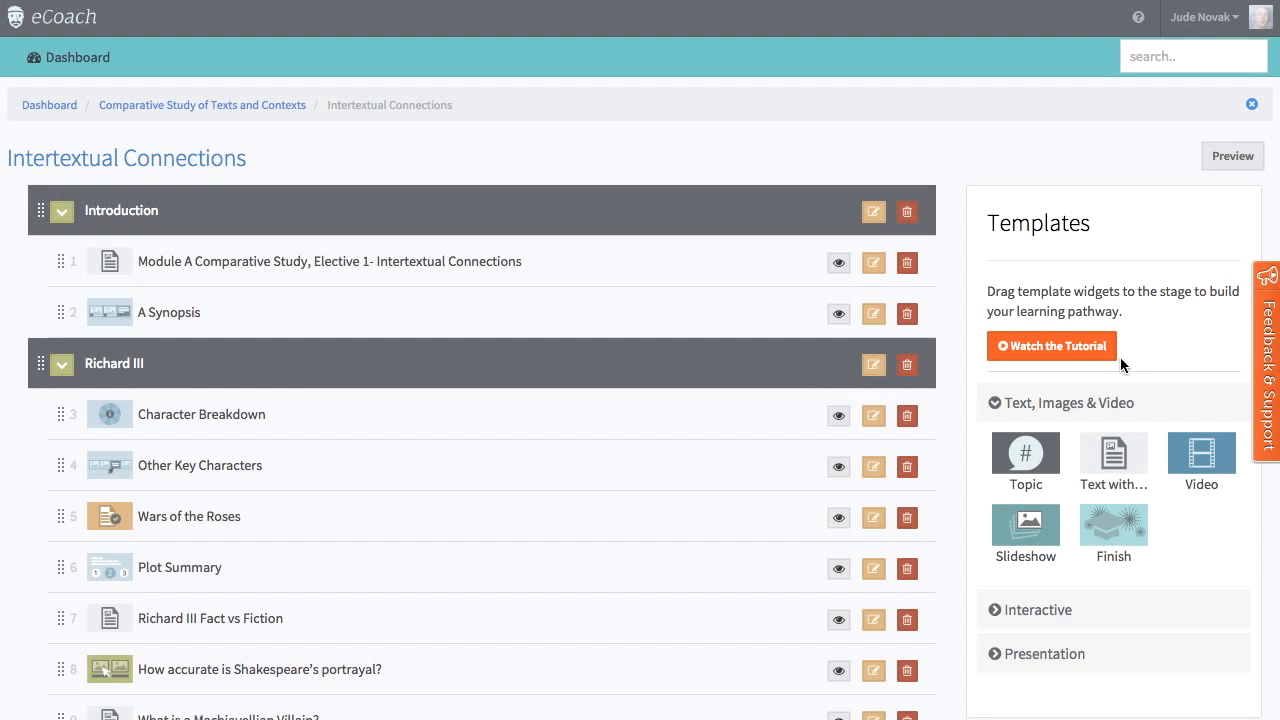
Step: Expand the Interactive template group in Intertextual Connections and try answers B, C and A on the Wars of the Roses checkpoint
{"action": "scroll", "coordinate": [1120, 357], "scroll_direction": "down", "scroll_amount": 5}
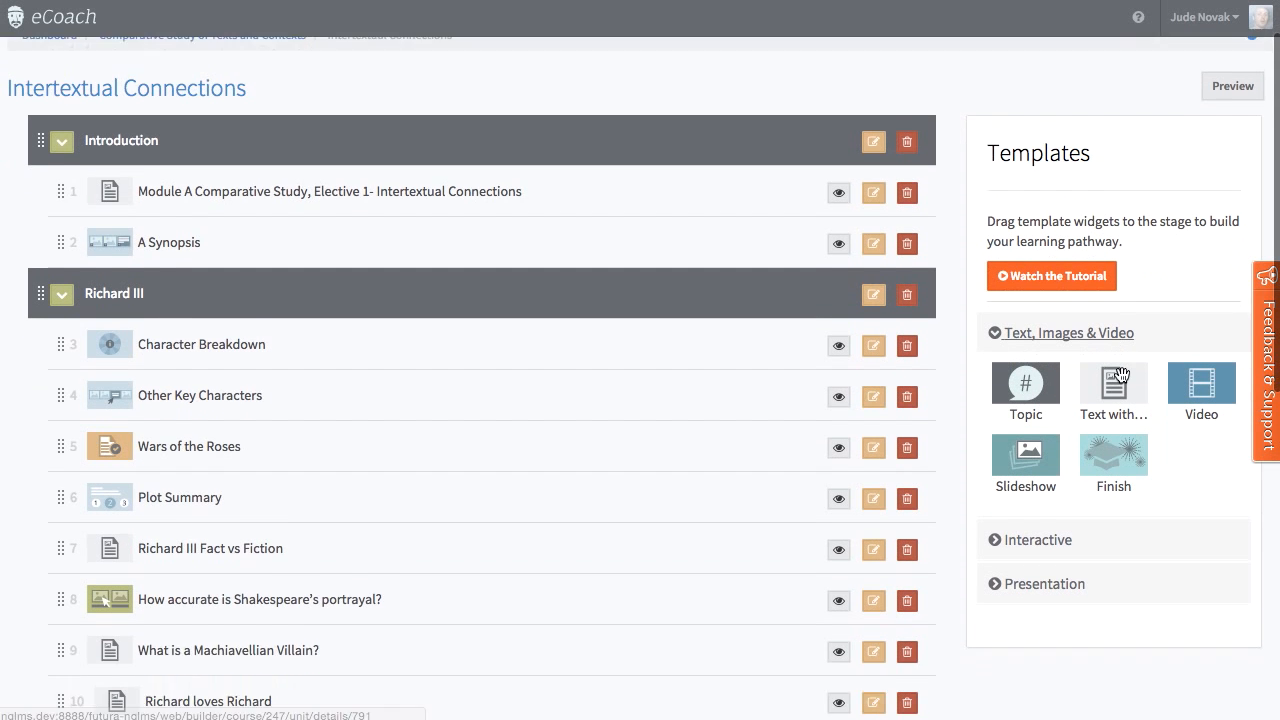
{"action": "left_click", "coordinate": [1035, 474]}
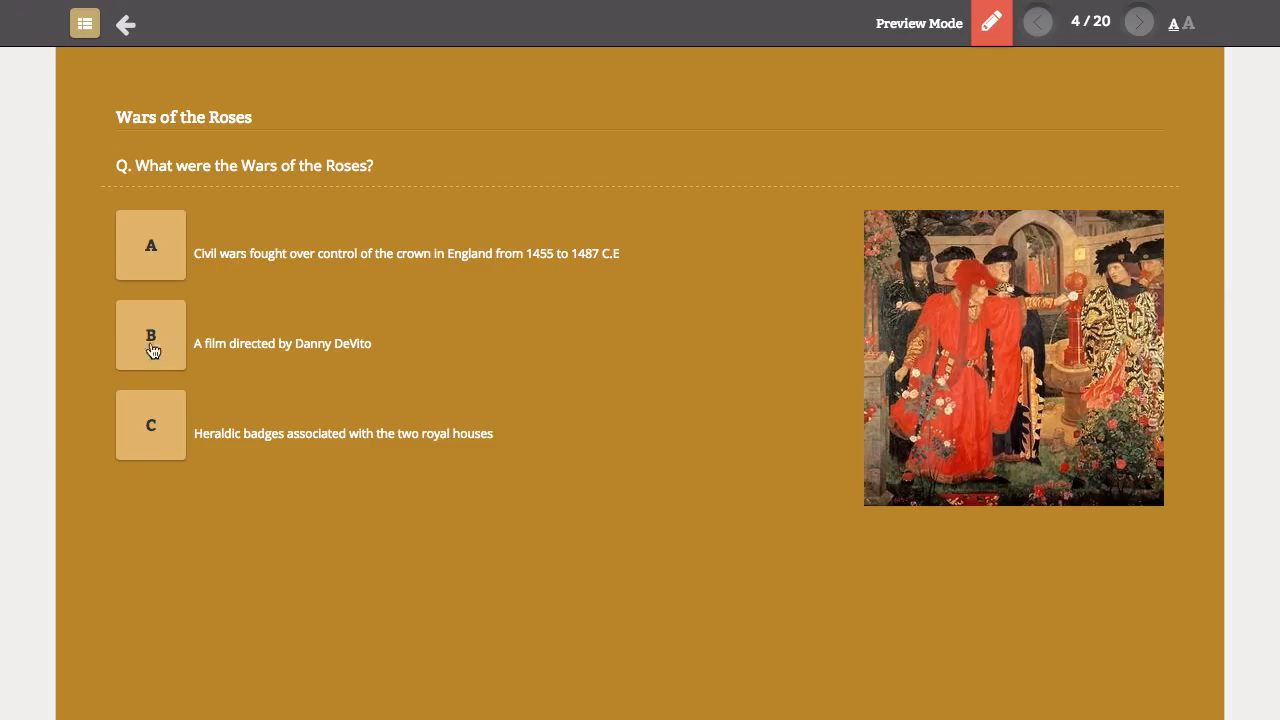
{"action": "left_click", "coordinate": [152, 349]}
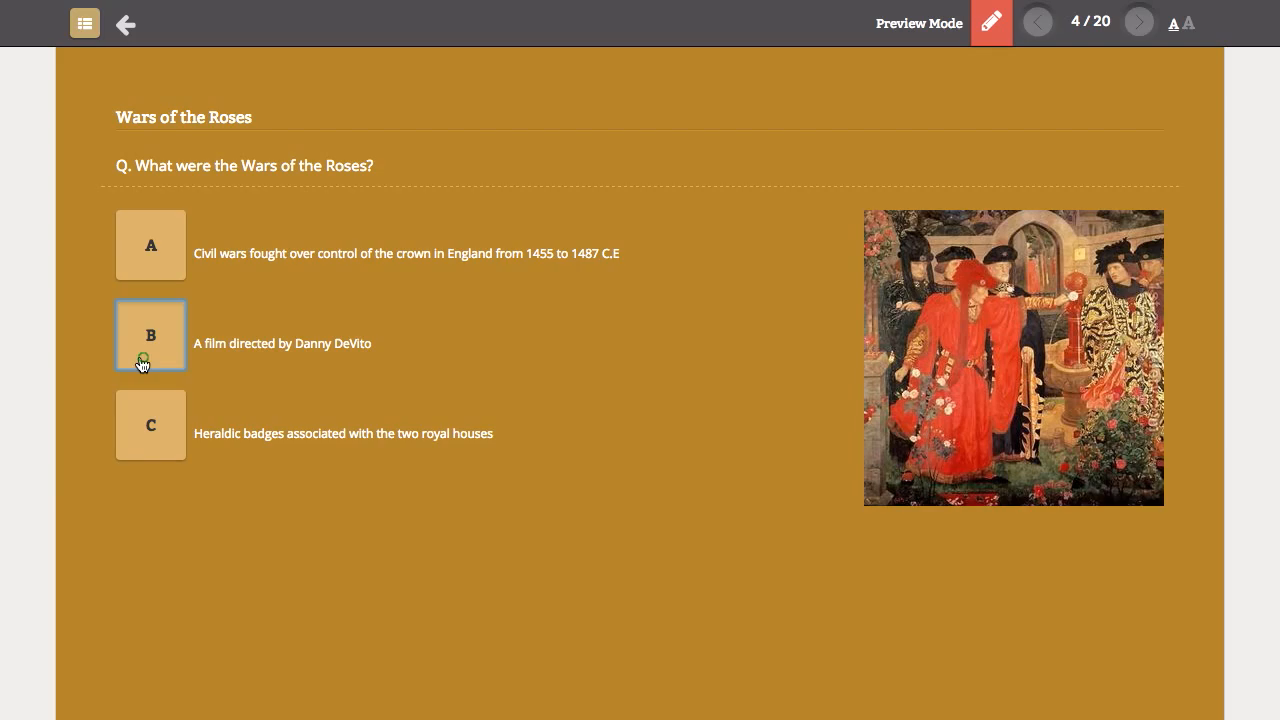
{"action": "left_click", "coordinate": [677, 358]}
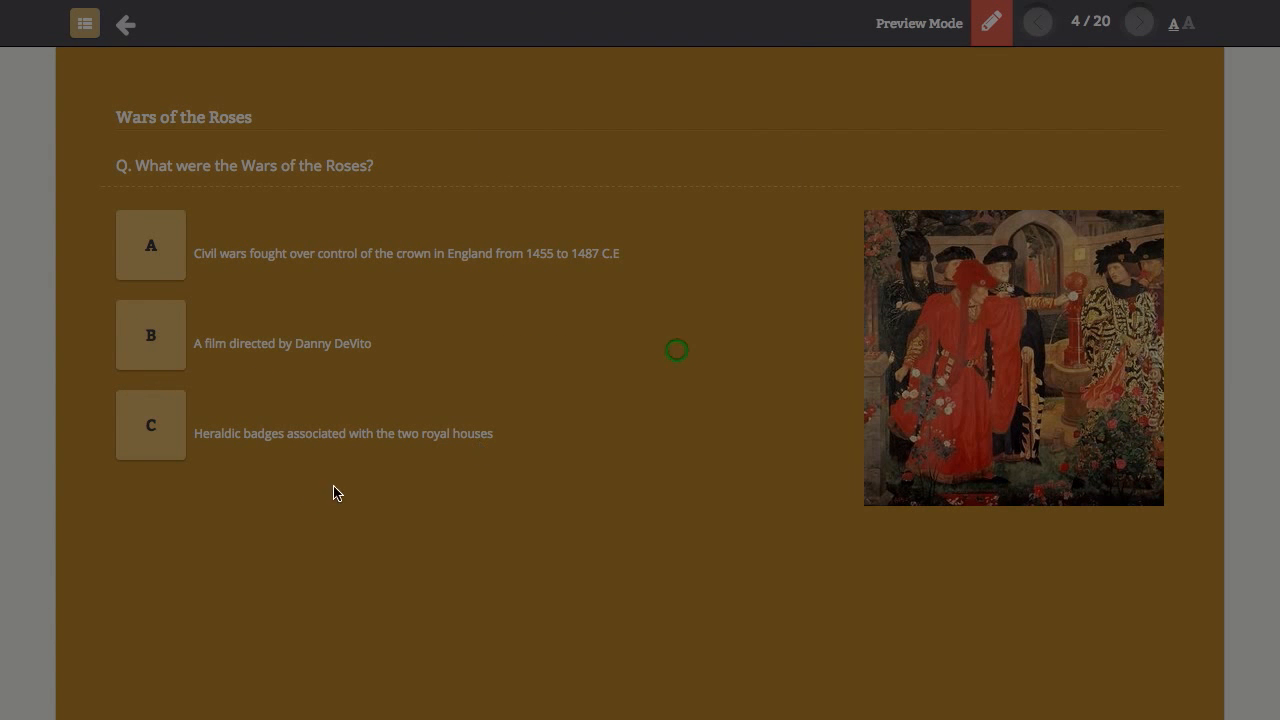
{"action": "left_click", "coordinate": [151, 436]}
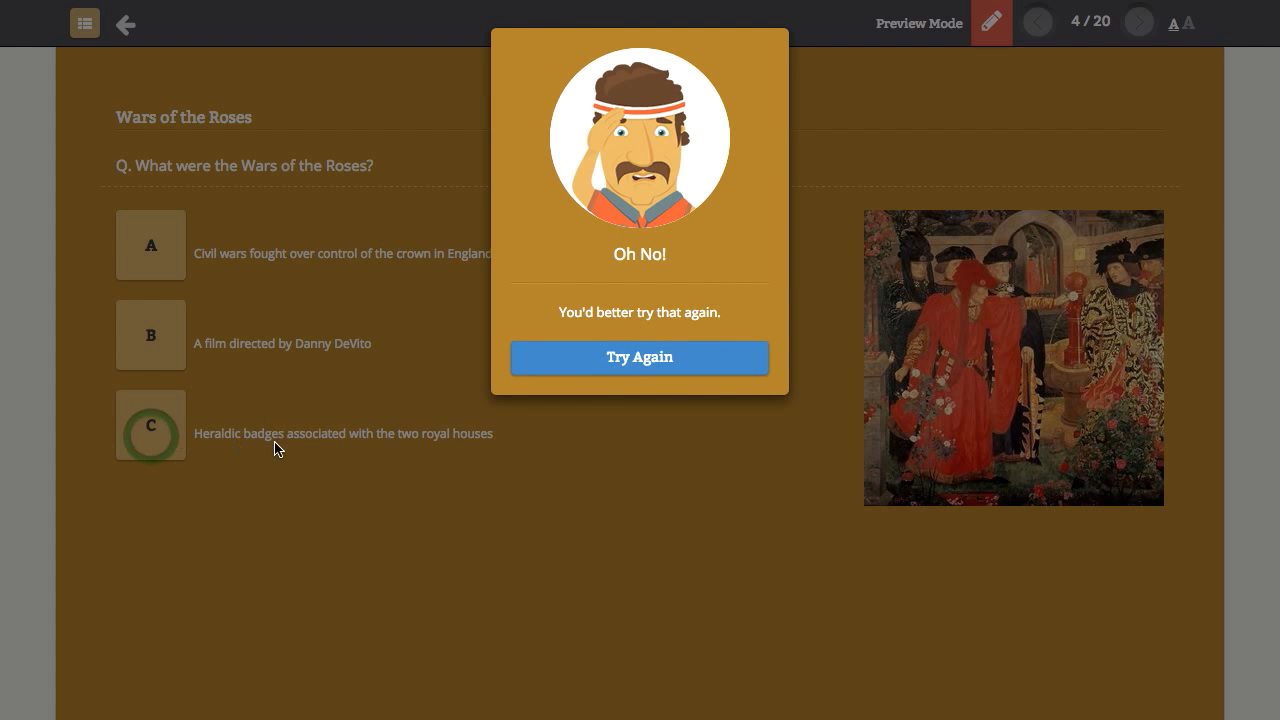
{"action": "left_click", "coordinate": [662, 357]}
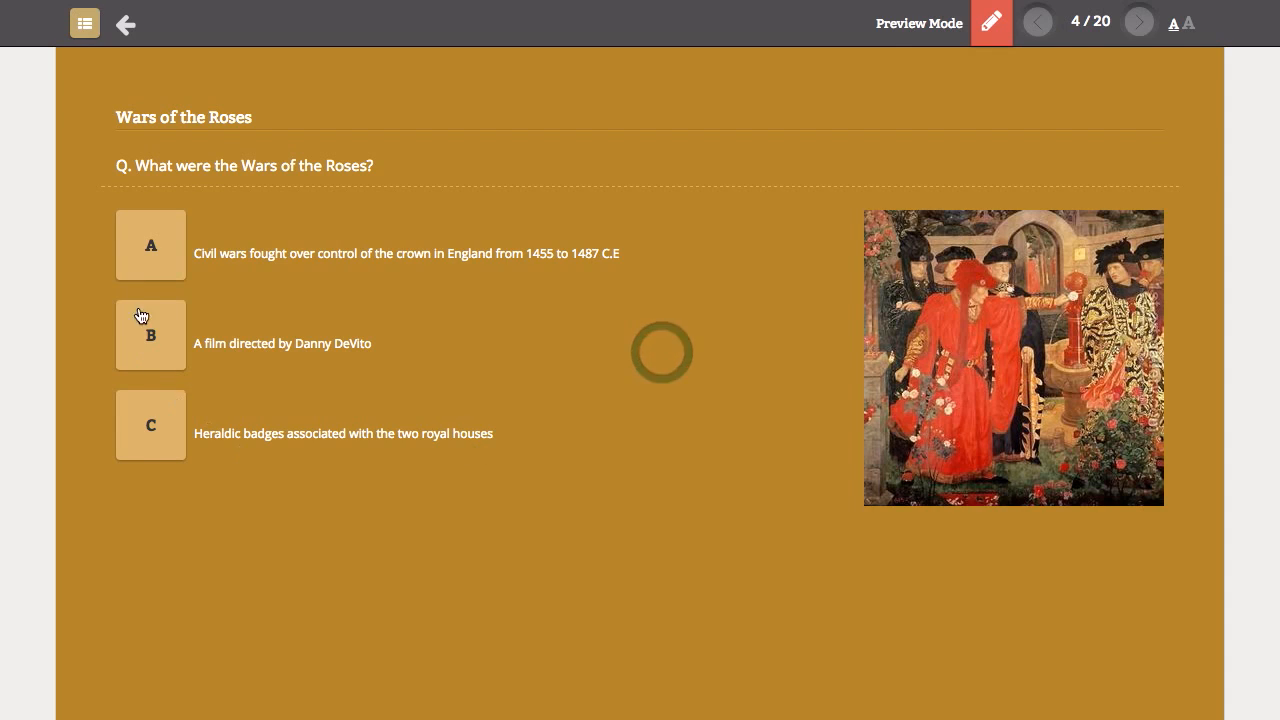
{"action": "left_click", "coordinate": [146, 250]}
{"action": "left_click", "coordinate": [599, 365]}
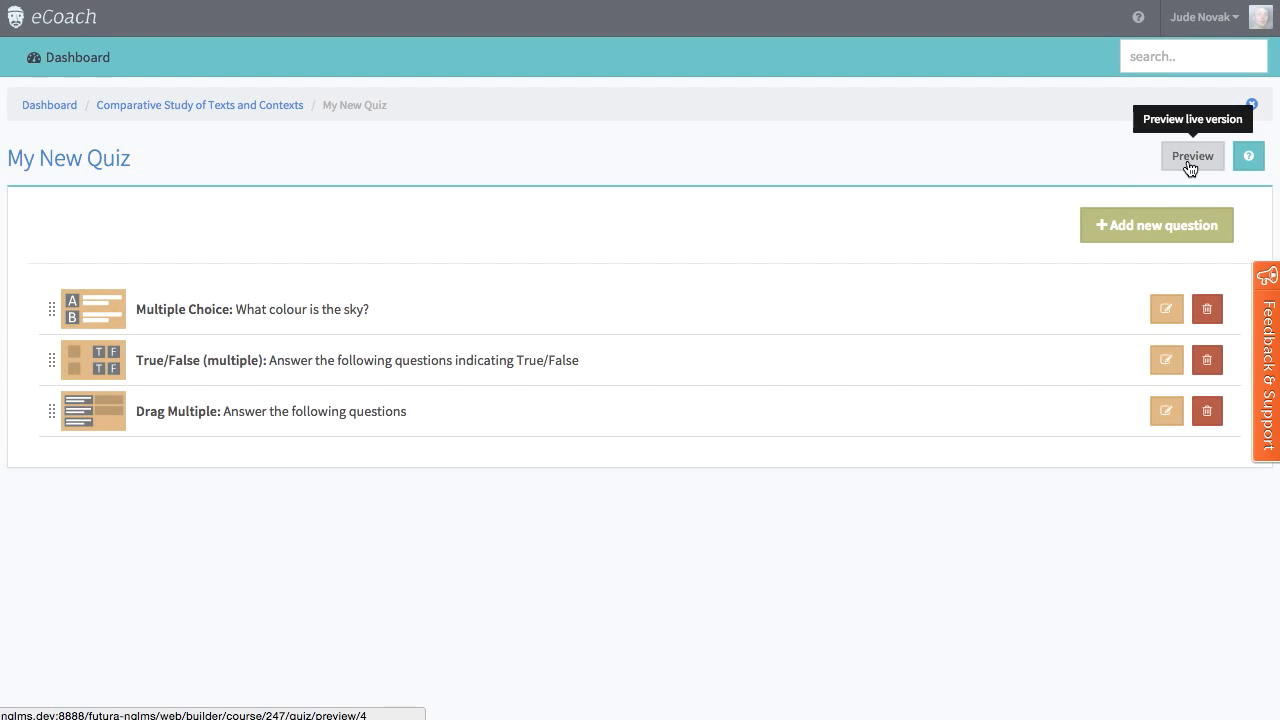
Step: Preview the live version of My New Quiz and work through its multiple choice, true/false and drag questions
{"action": "left_click", "coordinate": [1190, 160]}
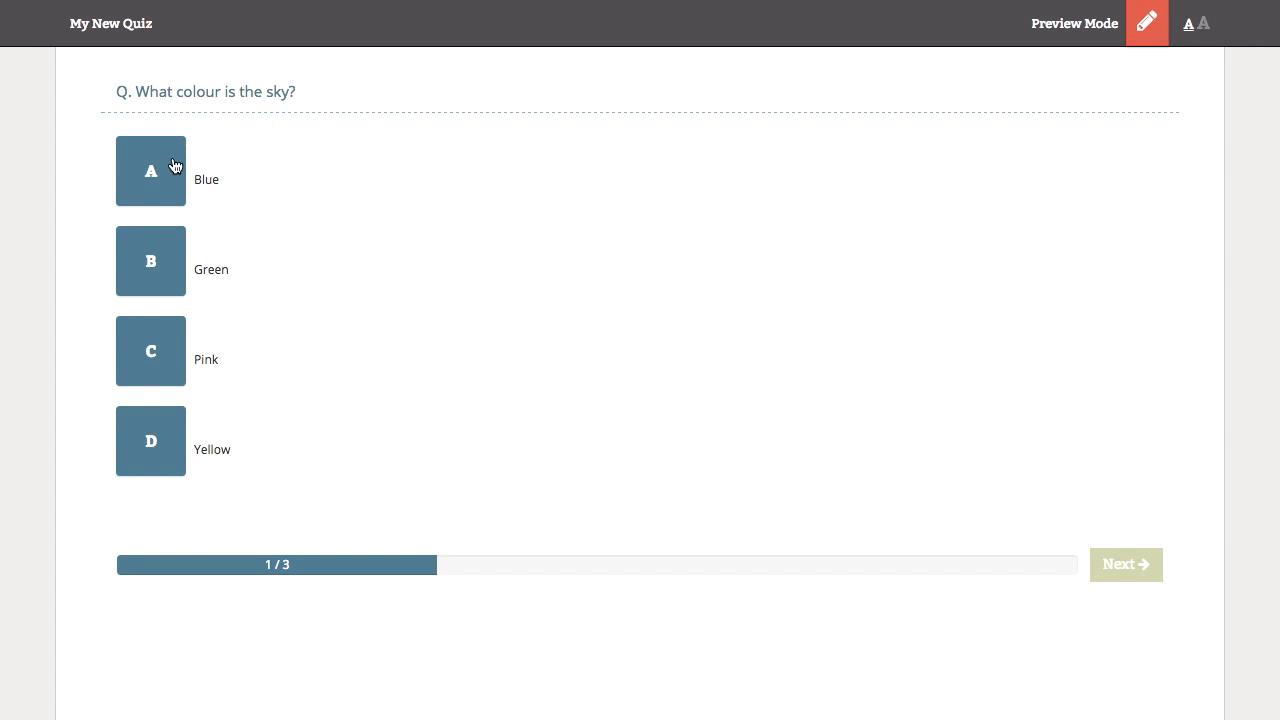
{"action": "left_click", "coordinate": [172, 165]}
{"action": "left_click", "coordinate": [1138, 564]}
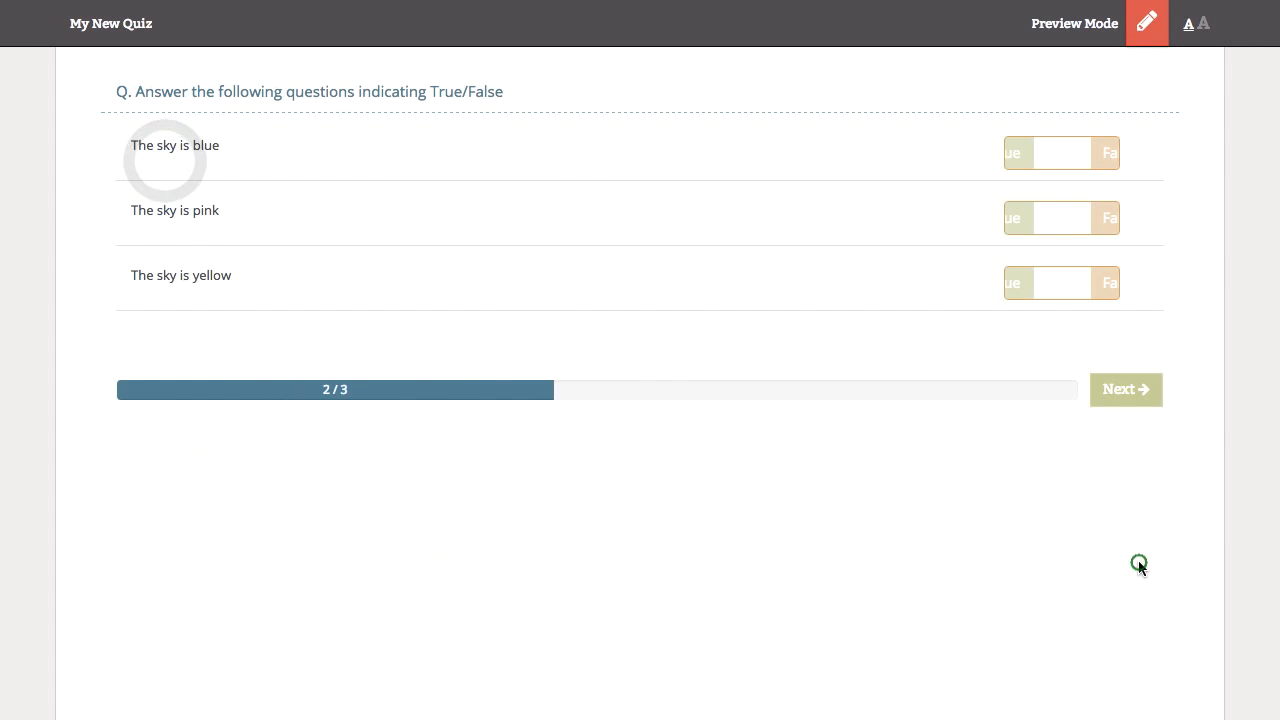
{"action": "left_click", "coordinate": [1015, 222]}
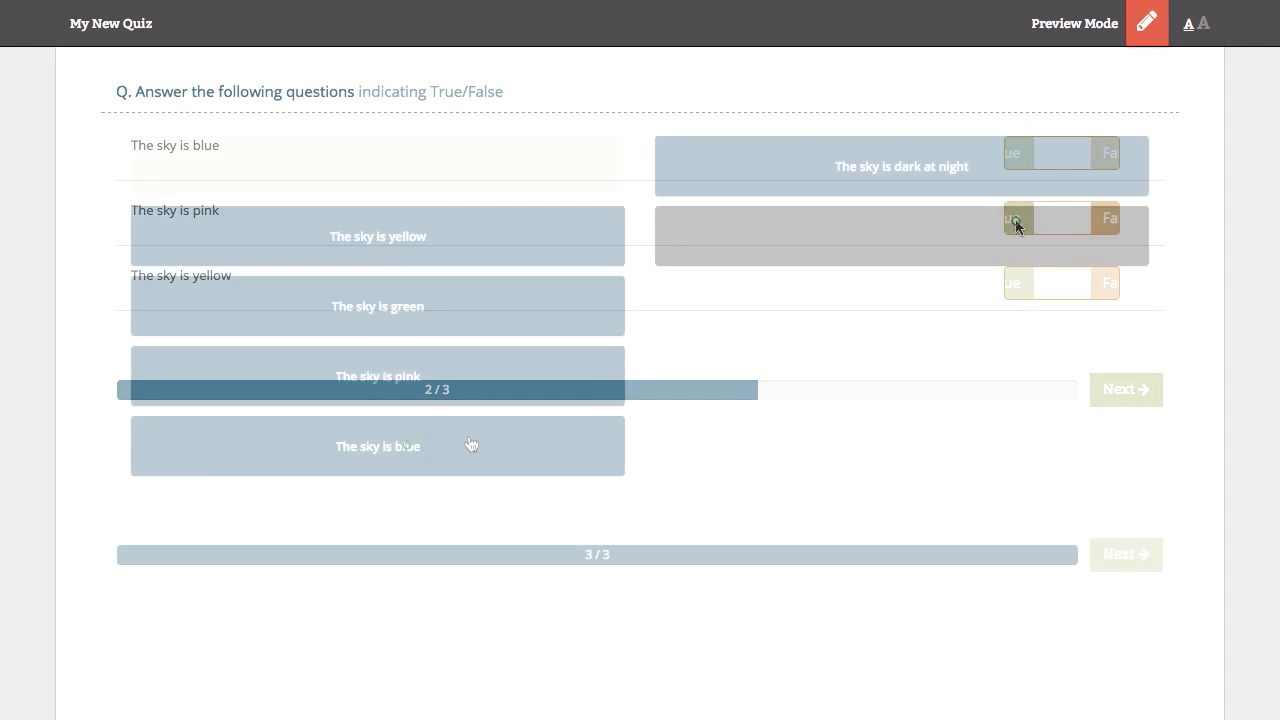
{"action": "left_click_drag", "start_coordinate": [471, 444], "coordinate": [876, 240]}
{"action": "left_click", "coordinate": [1137, 559]}
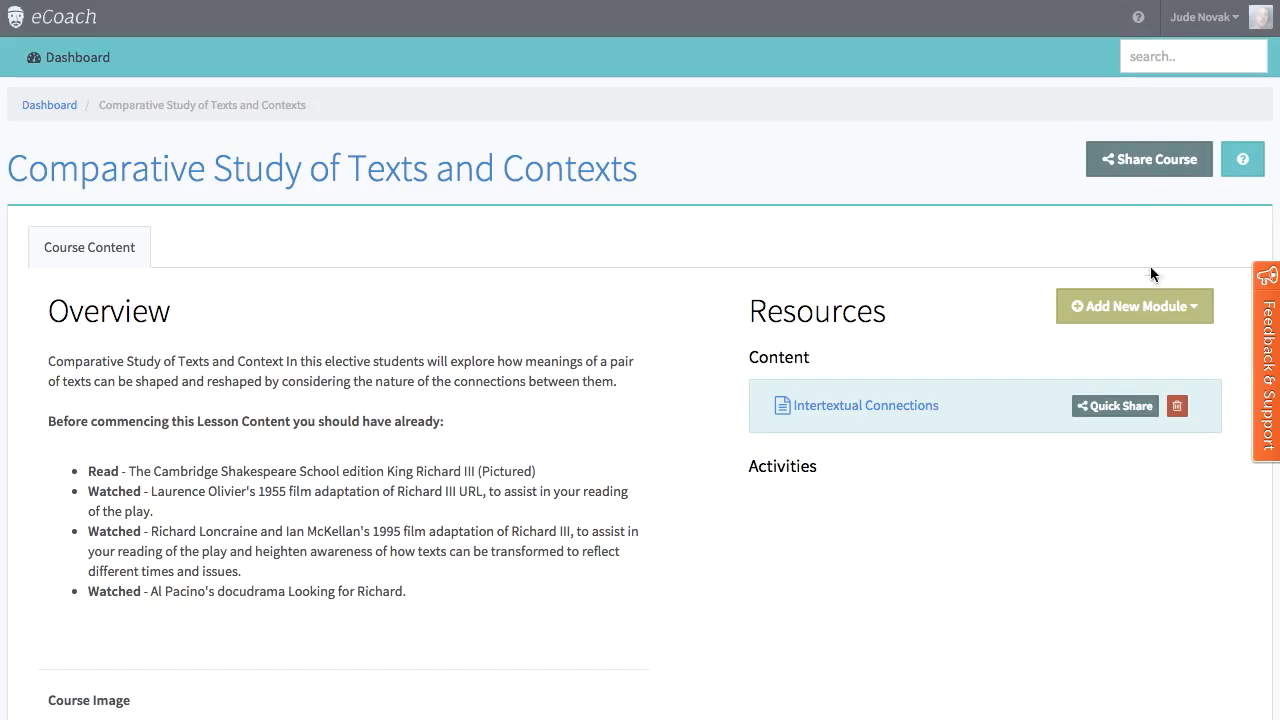
Step: Duplicate the existing quiz My New Quiz into the Comparative Study of Texts and Contexts course
{"action": "left_click", "coordinate": [1152, 305]}
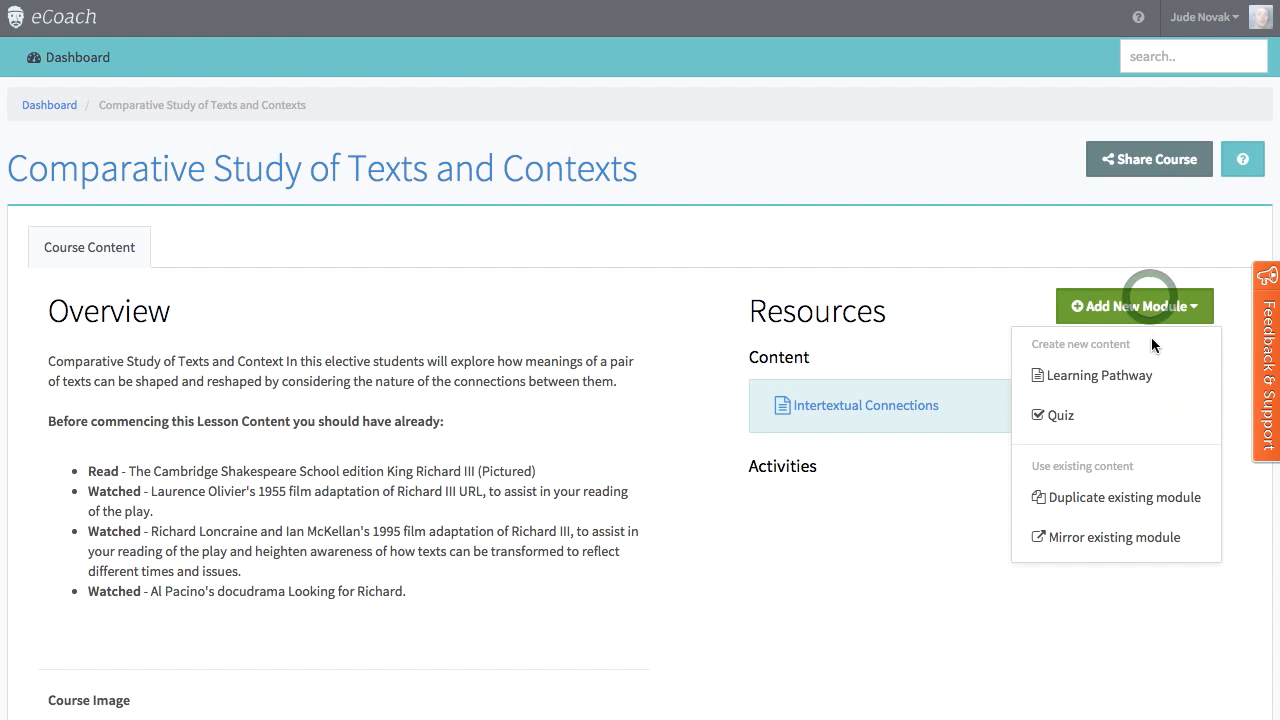
{"action": "left_click", "coordinate": [1143, 499]}
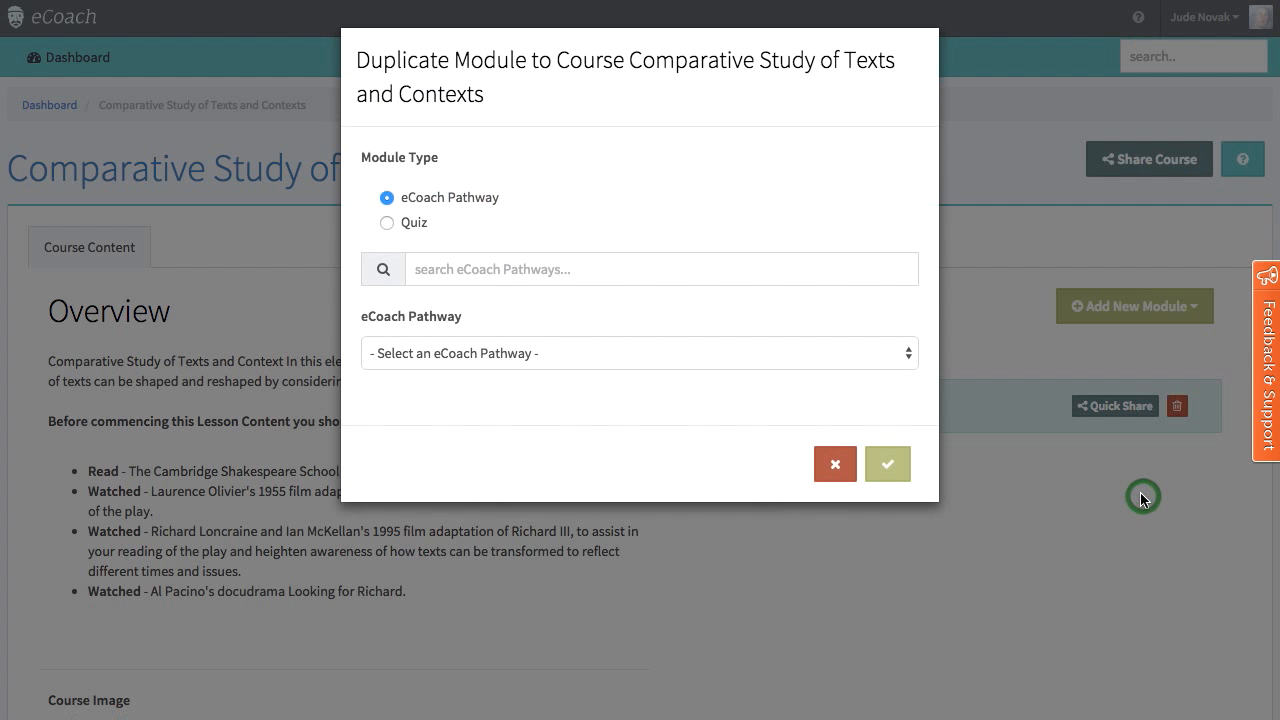
{"action": "left_click", "coordinate": [388, 224]}
{"action": "left_click", "coordinate": [507, 360]}
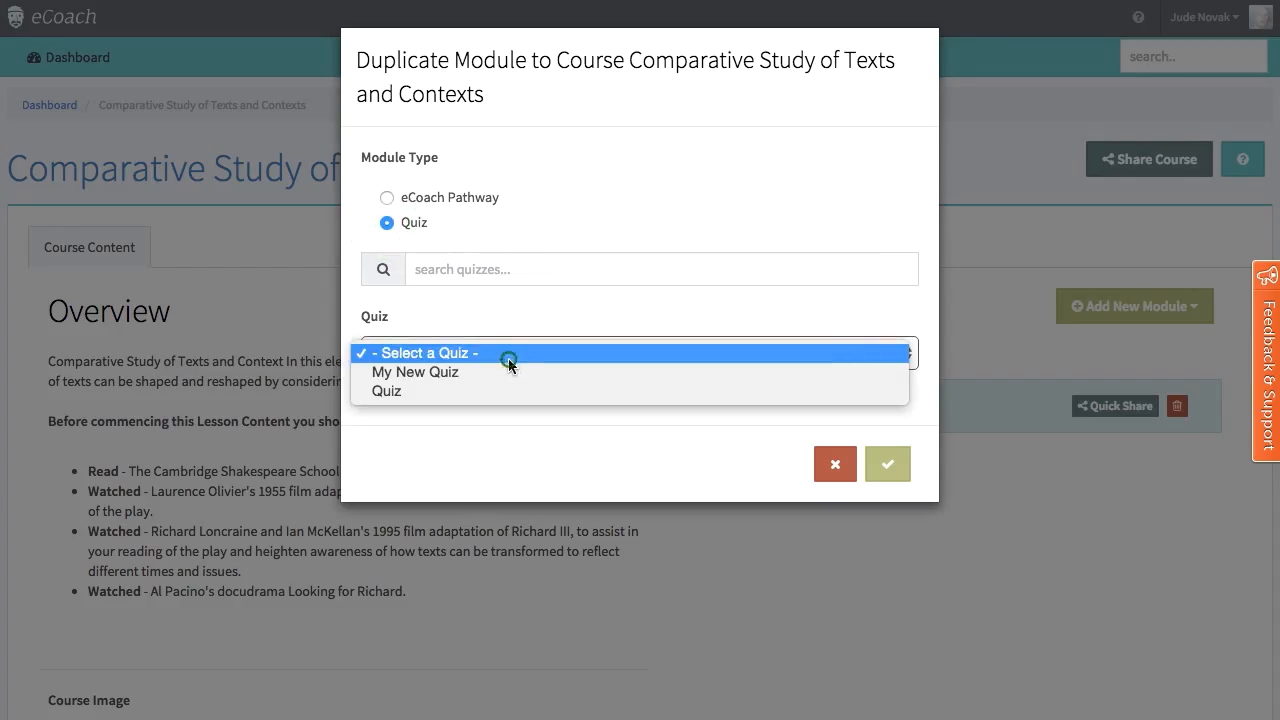
{"action": "left_click", "coordinate": [505, 376]}
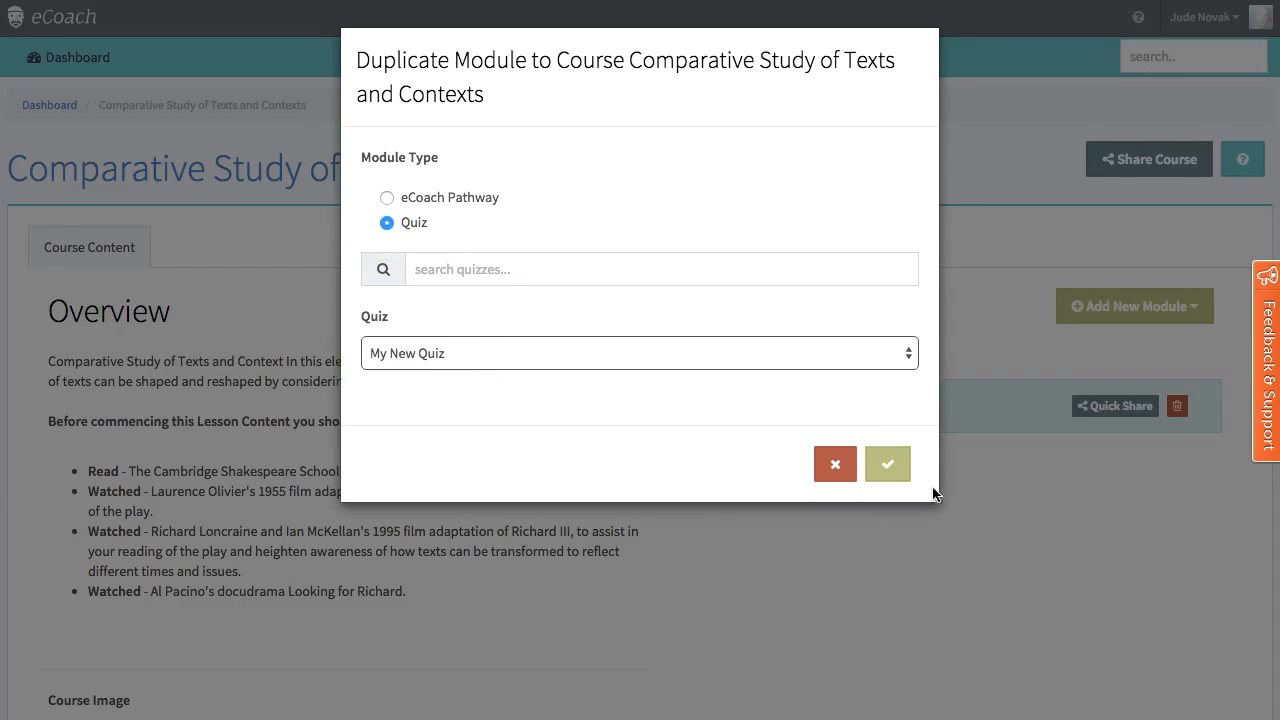
{"action": "left_click", "coordinate": [888, 464]}
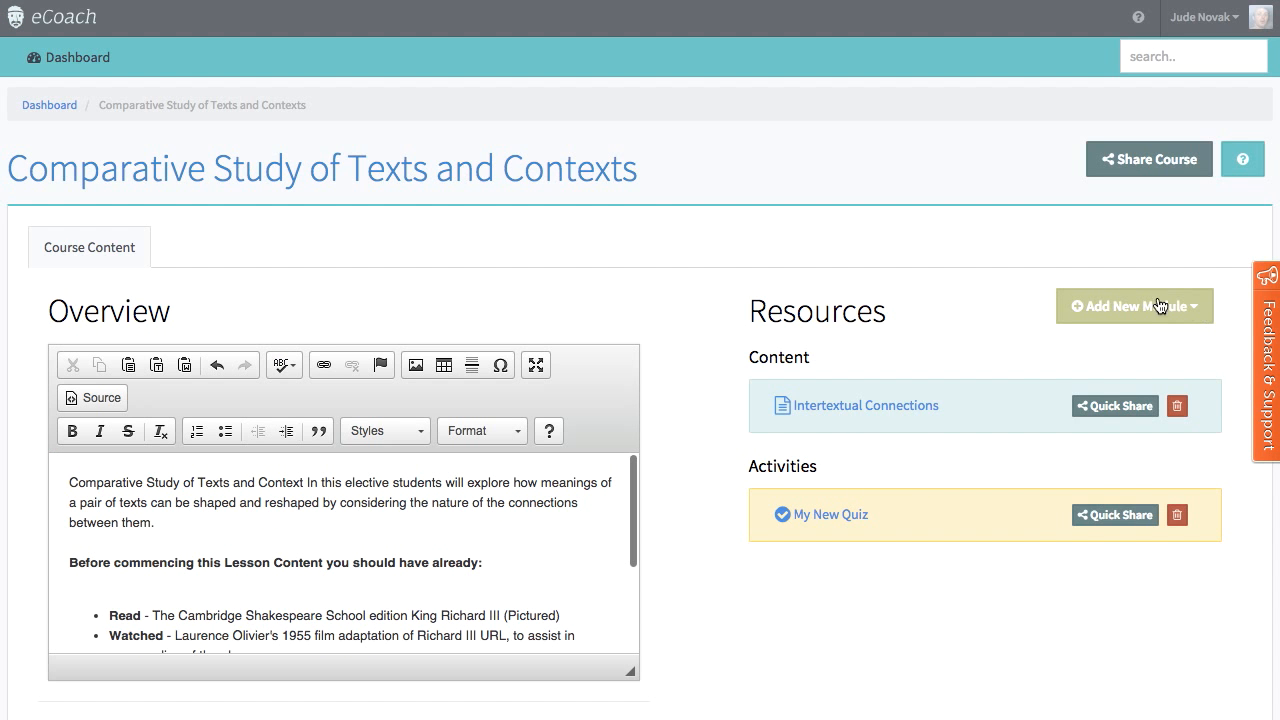
Step: Search the existing eCoach Pathways for EWP and mirror EWP Refresher into the course
{"action": "left_click", "coordinate": [1158, 306]}
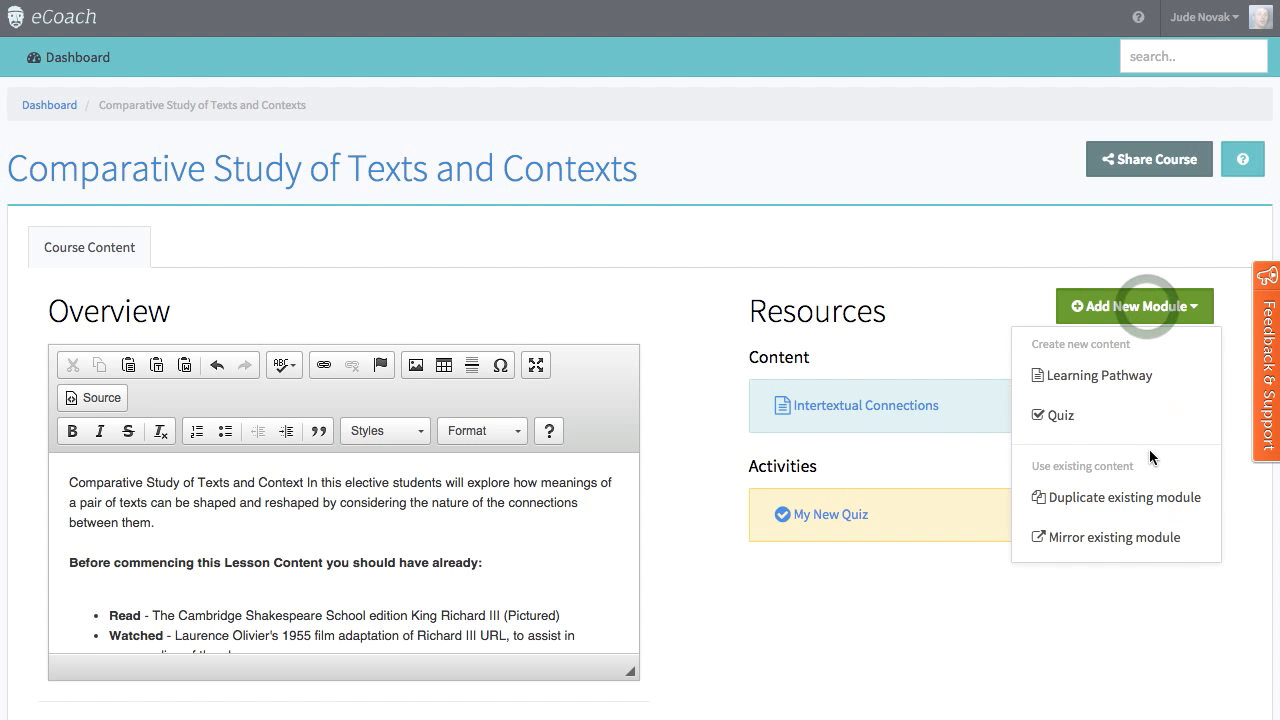
{"action": "left_click", "coordinate": [1129, 541]}
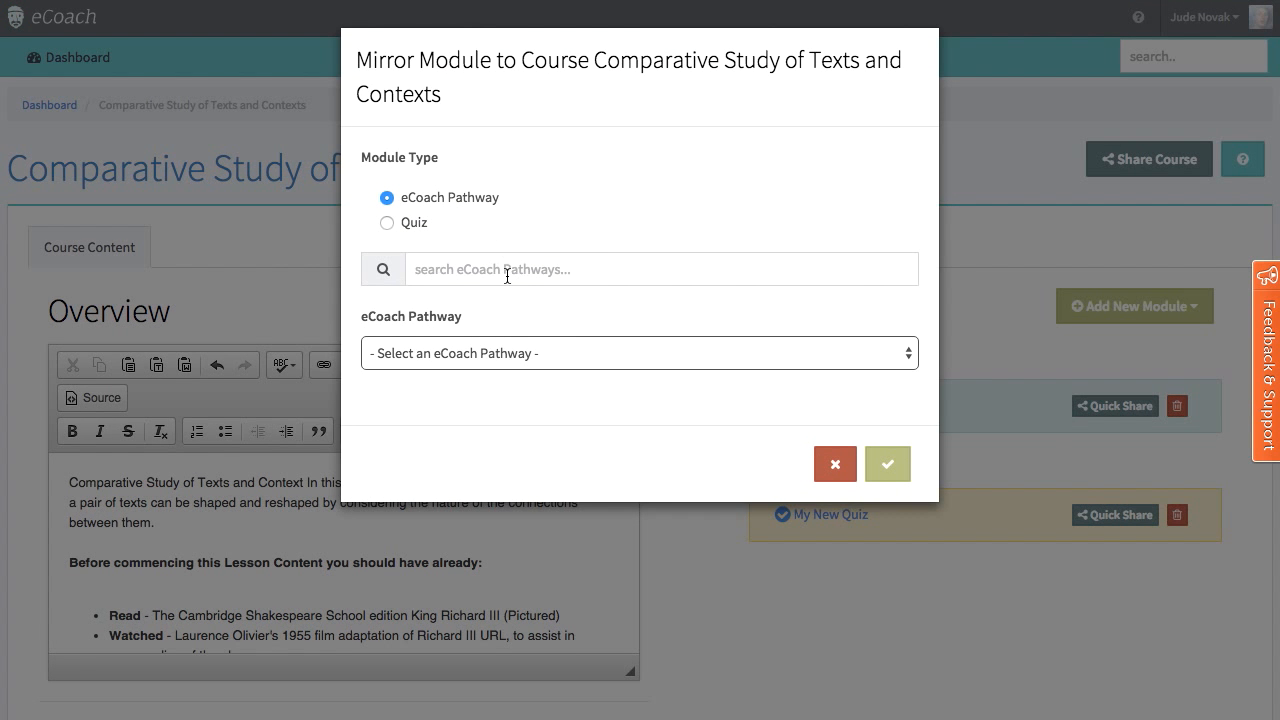
{"action": "left_click", "coordinate": [507, 270]}
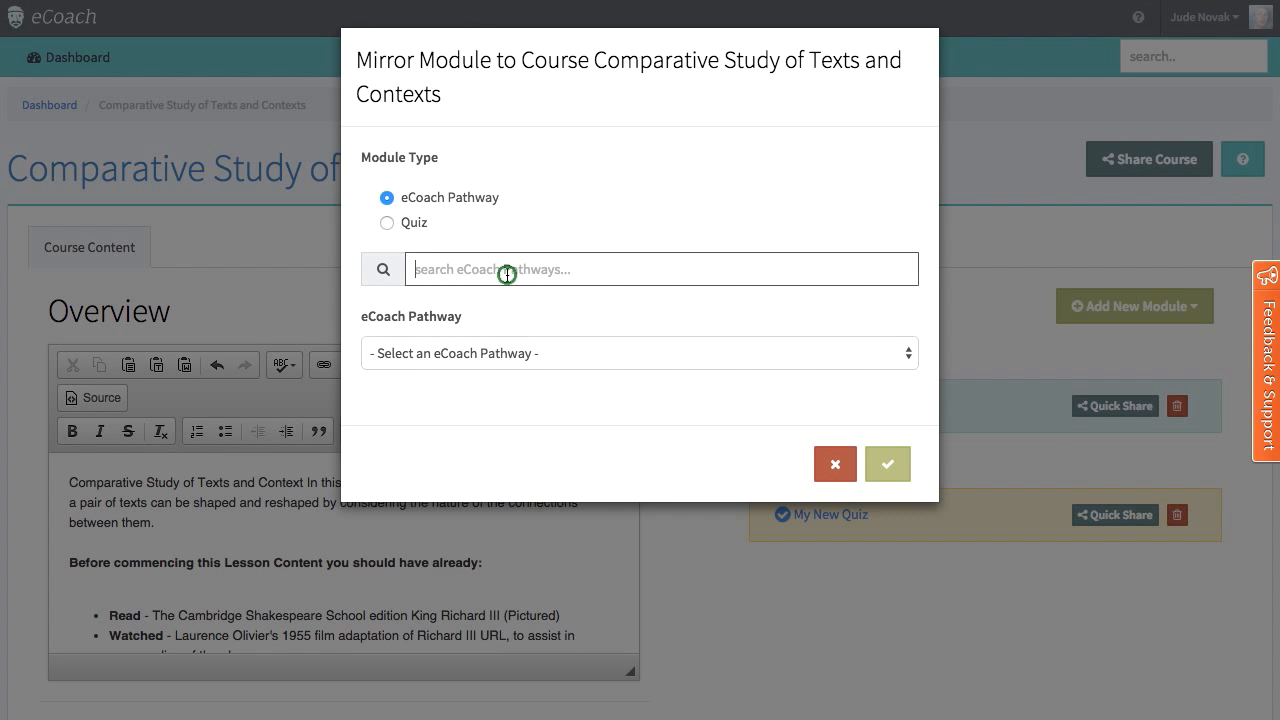
{"action": "type", "text": "EWP"}
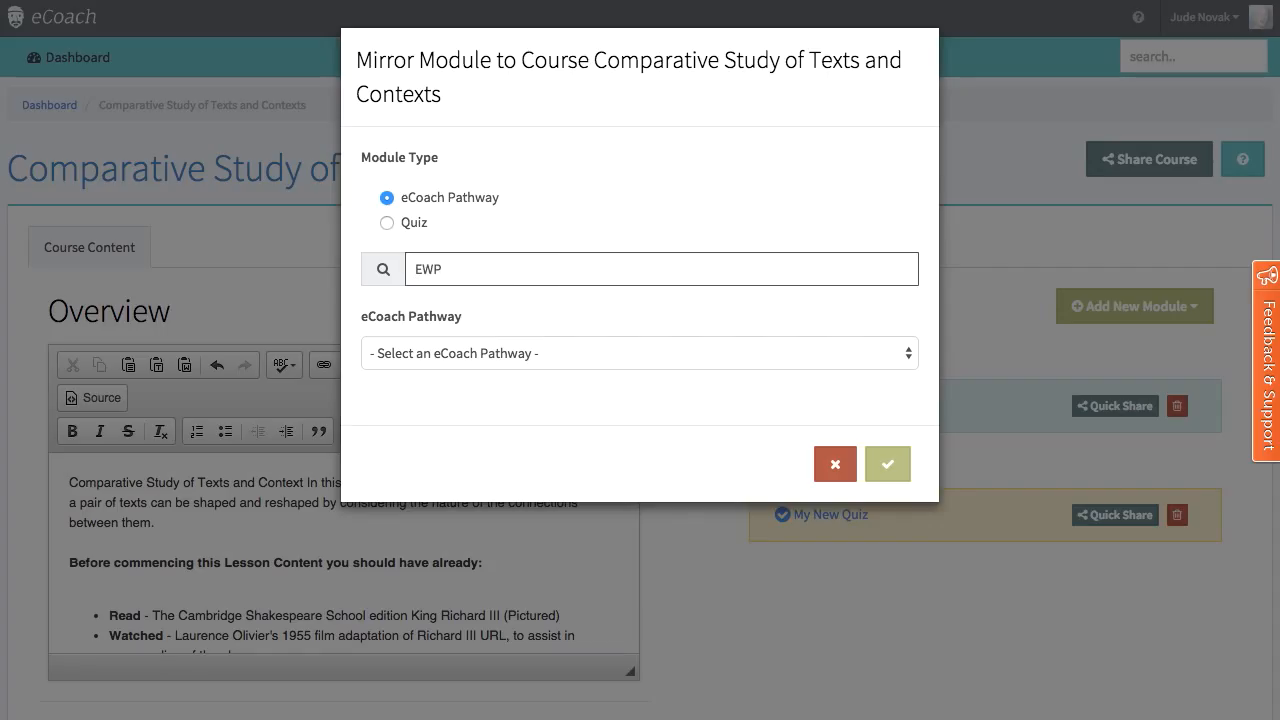
{"action": "left_click", "coordinate": [526, 353]}
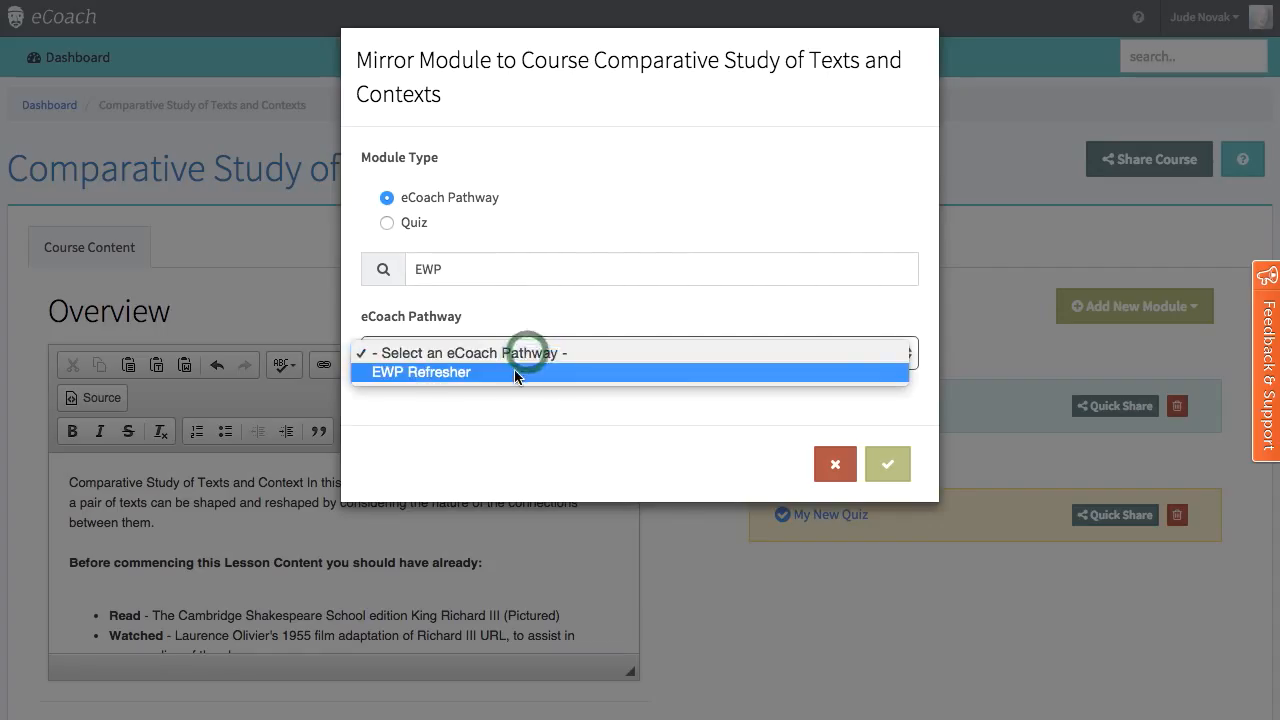
{"action": "left_click", "coordinate": [514, 369]}
{"action": "left_click", "coordinate": [887, 464]}
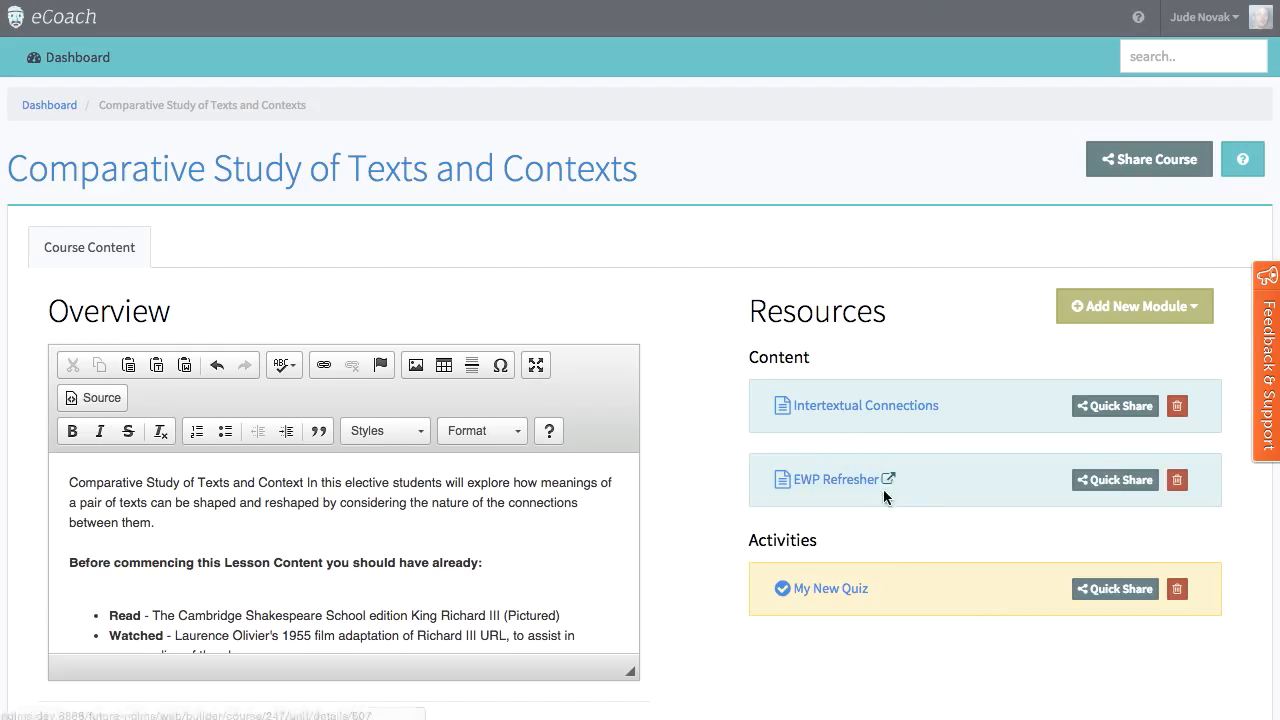
Step: Remove the mirrored EWP Refresher pathway from the course content
{"action": "left_click", "coordinate": [1178, 481]}
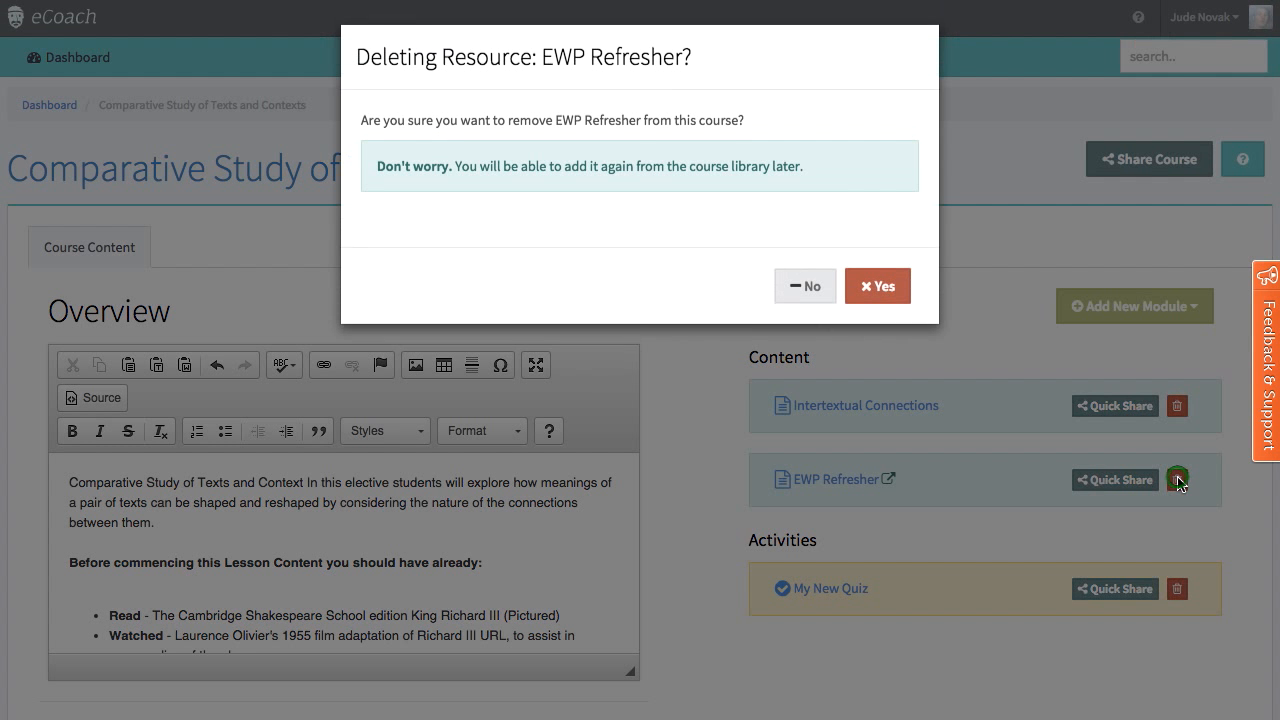
{"action": "left_click", "coordinate": [887, 290]}
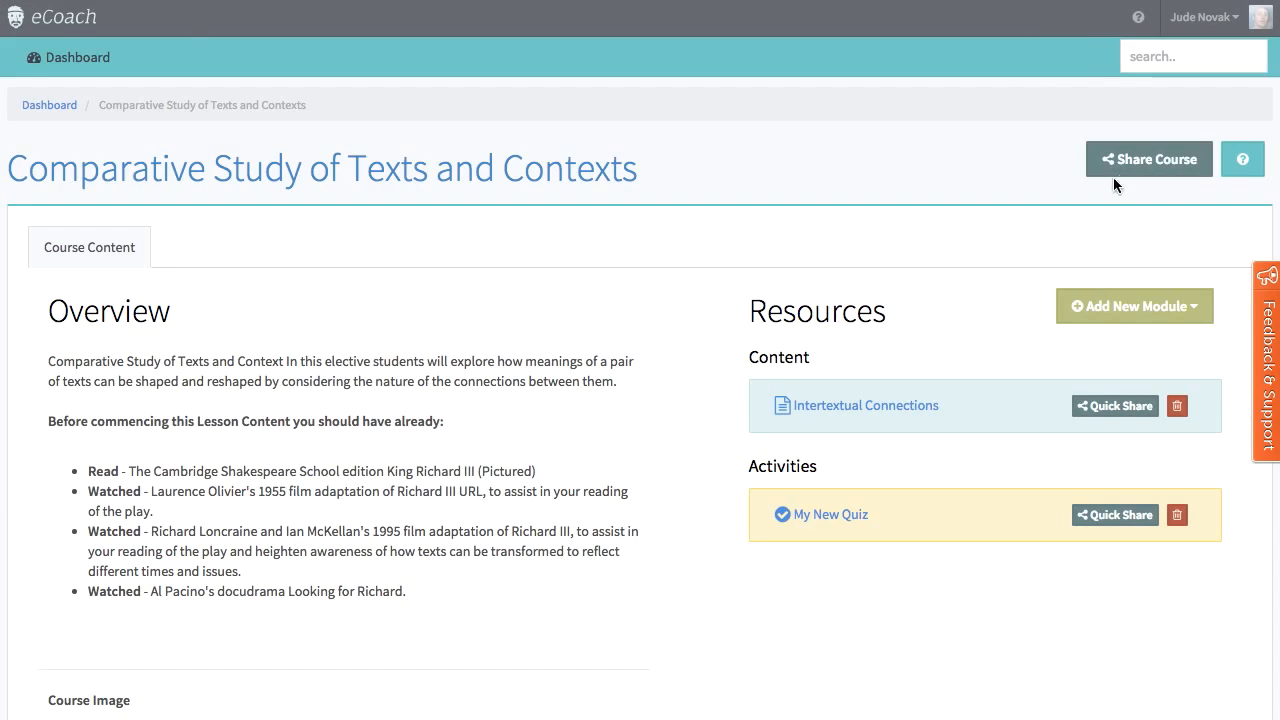
Step: Generate a public share link for the whole course and copy it
{"action": "left_click", "coordinate": [1140, 168]}
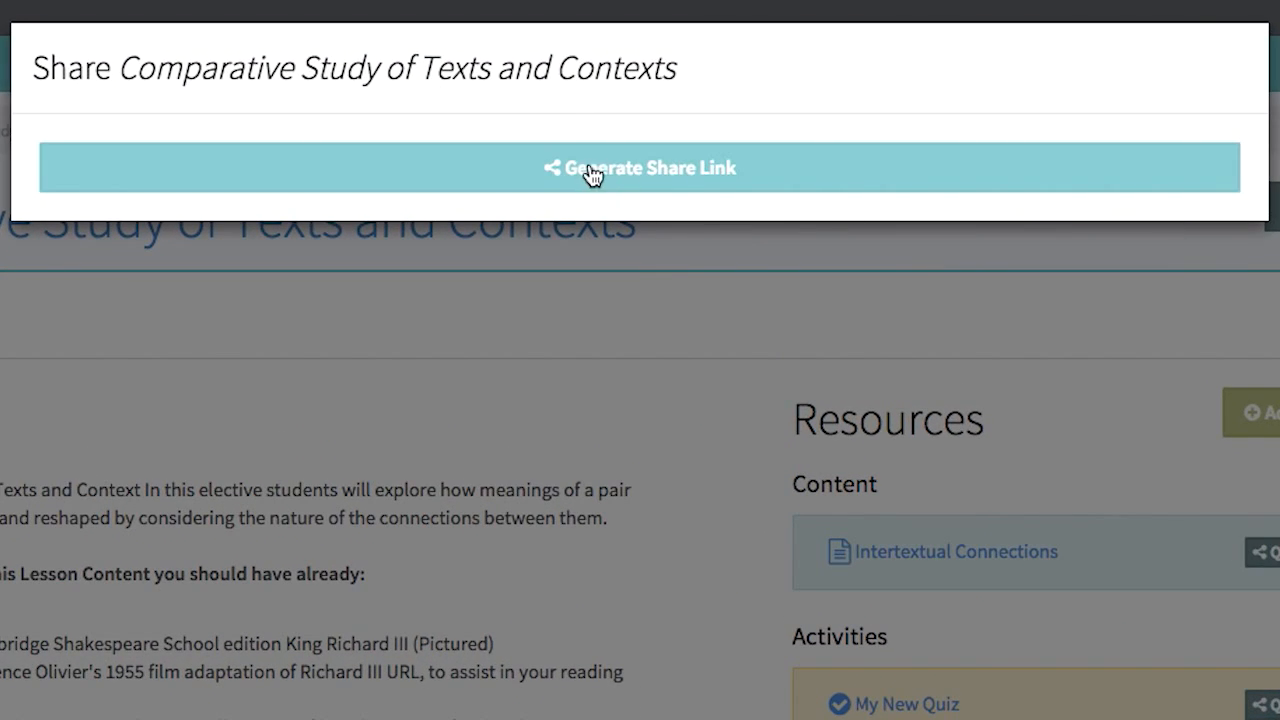
{"action": "left_click", "coordinate": [592, 170]}
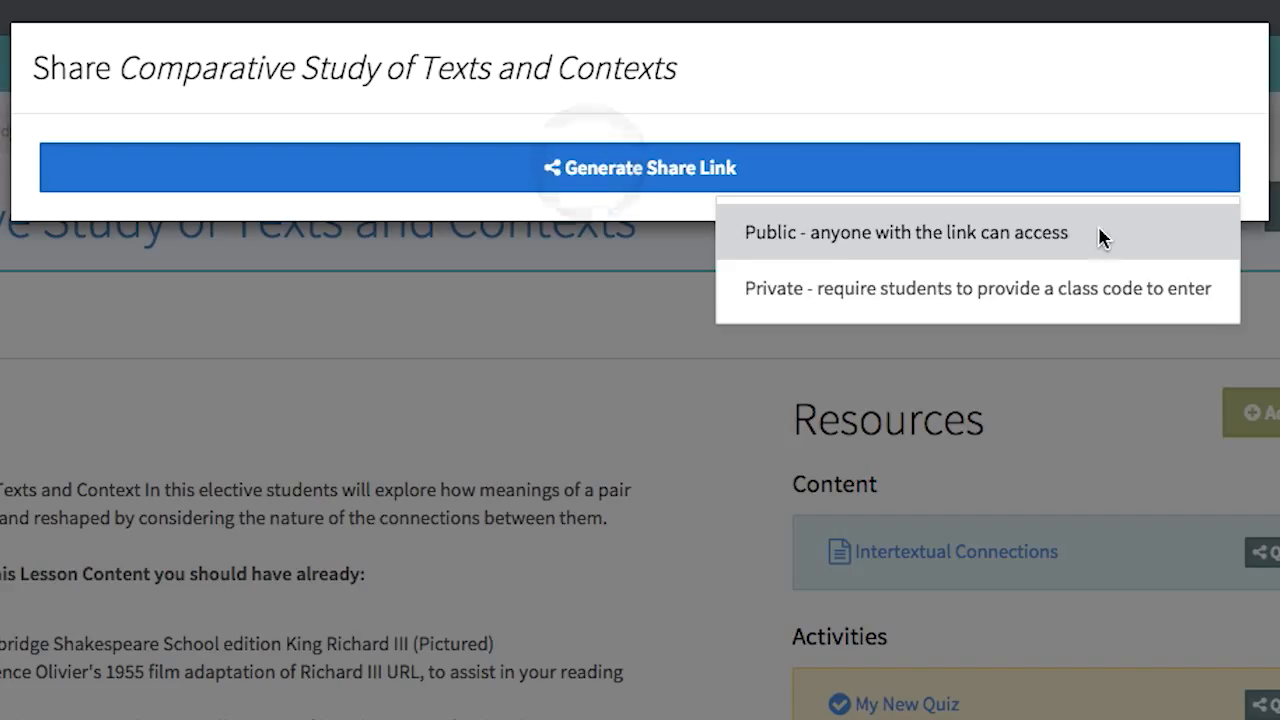
{"action": "left_click", "coordinate": [1083, 232]}
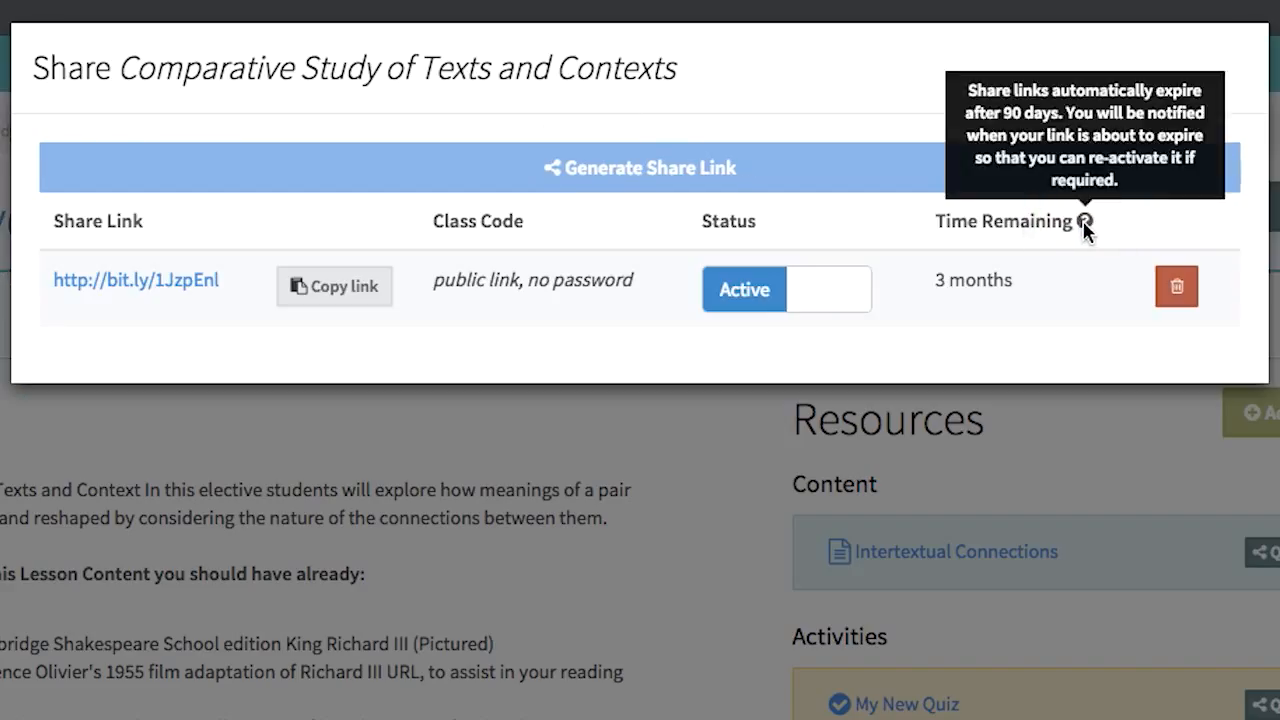
{"action": "left_click", "coordinate": [318, 300]}
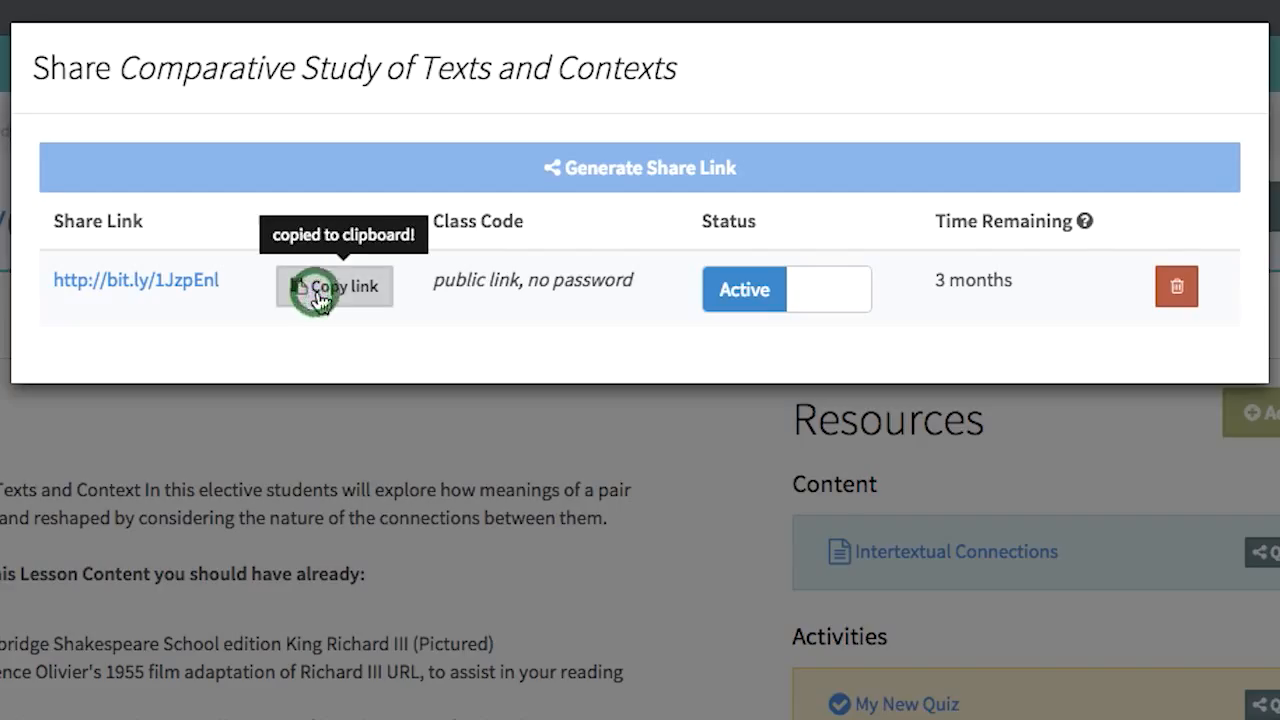
Step: Review the course's student view through the public share link and open the Intertextual Connections pathway from it
{"action": "left_click", "coordinate": [121, 284]}
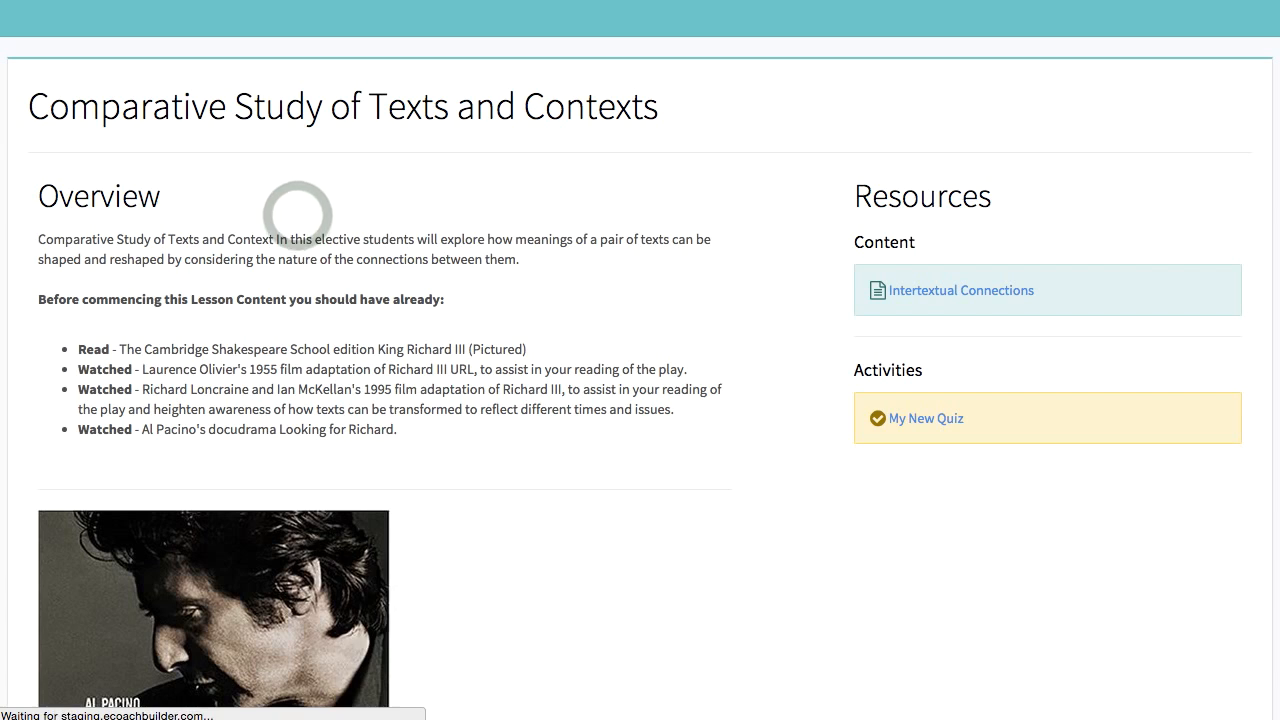
{"action": "scroll", "coordinate": [561, 309], "scroll_direction": "down", "scroll_amount": 5}
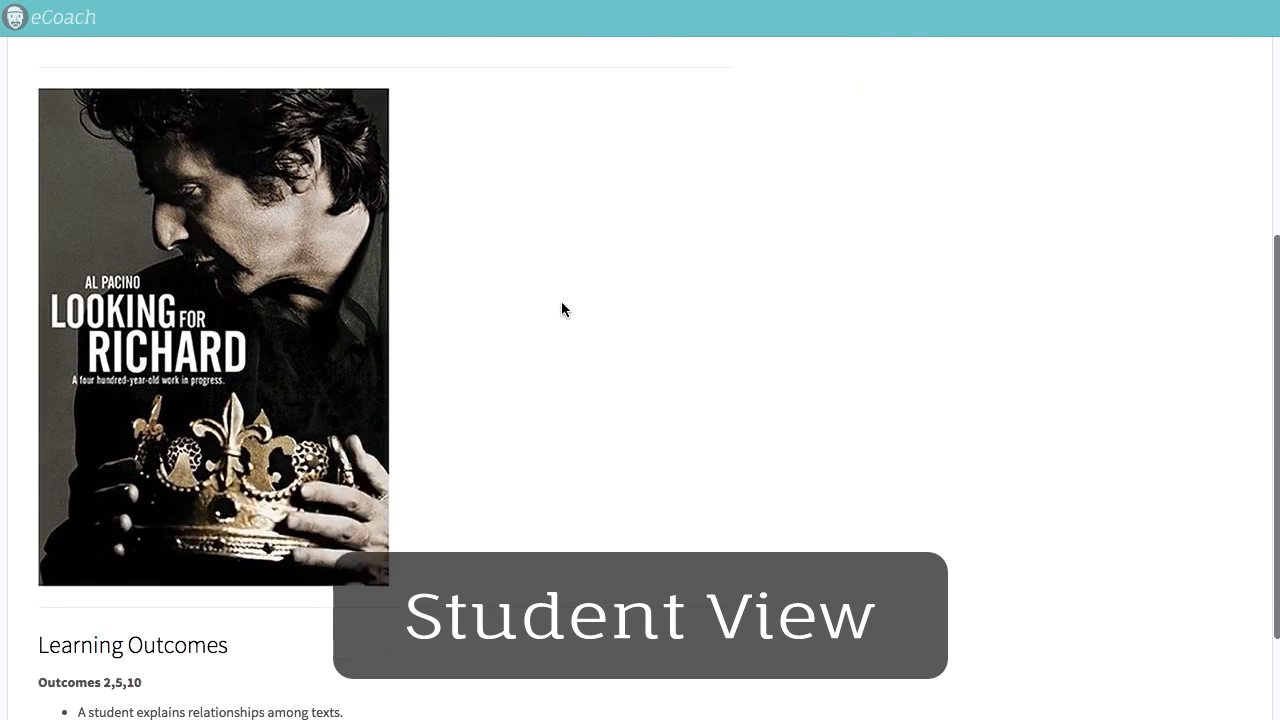
{"action": "scroll", "coordinate": [787, 213], "scroll_direction": "up", "scroll_amount": 6}
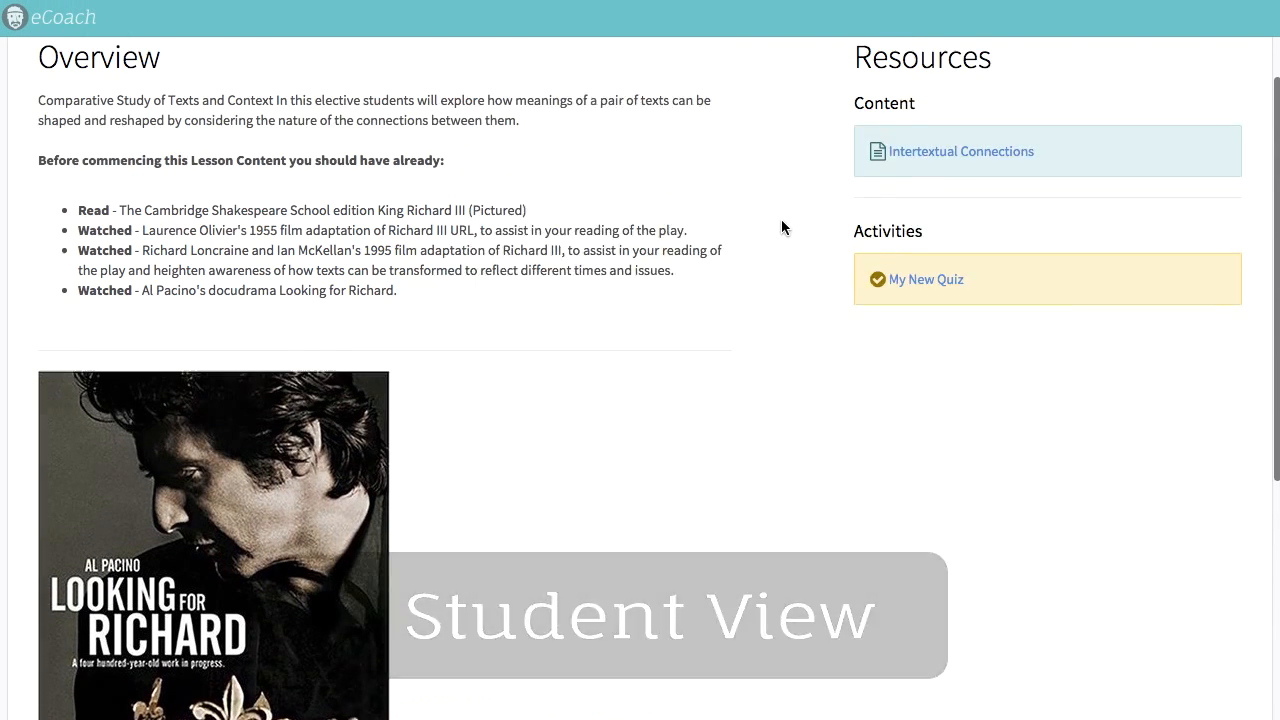
{"action": "left_click", "coordinate": [993, 297]}
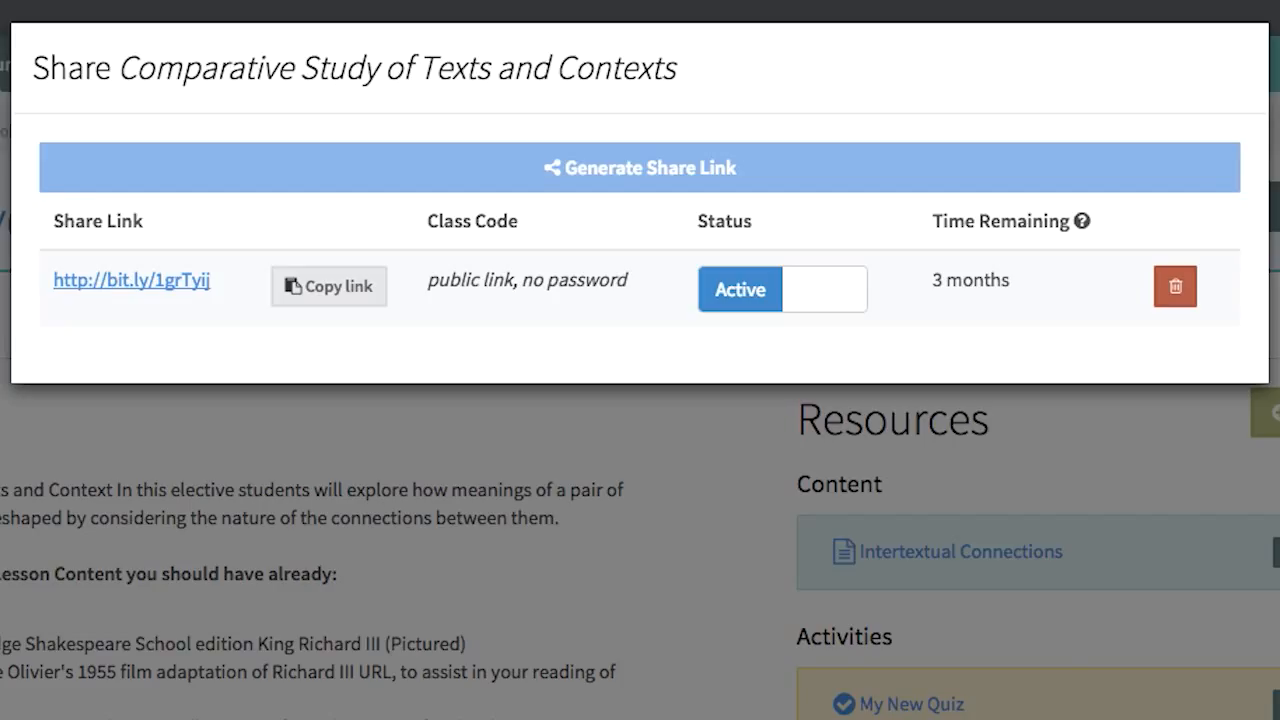
Step: Switch the course's public share link off and back to active, and delete the link
{"action": "left_click", "coordinate": [838, 305]}
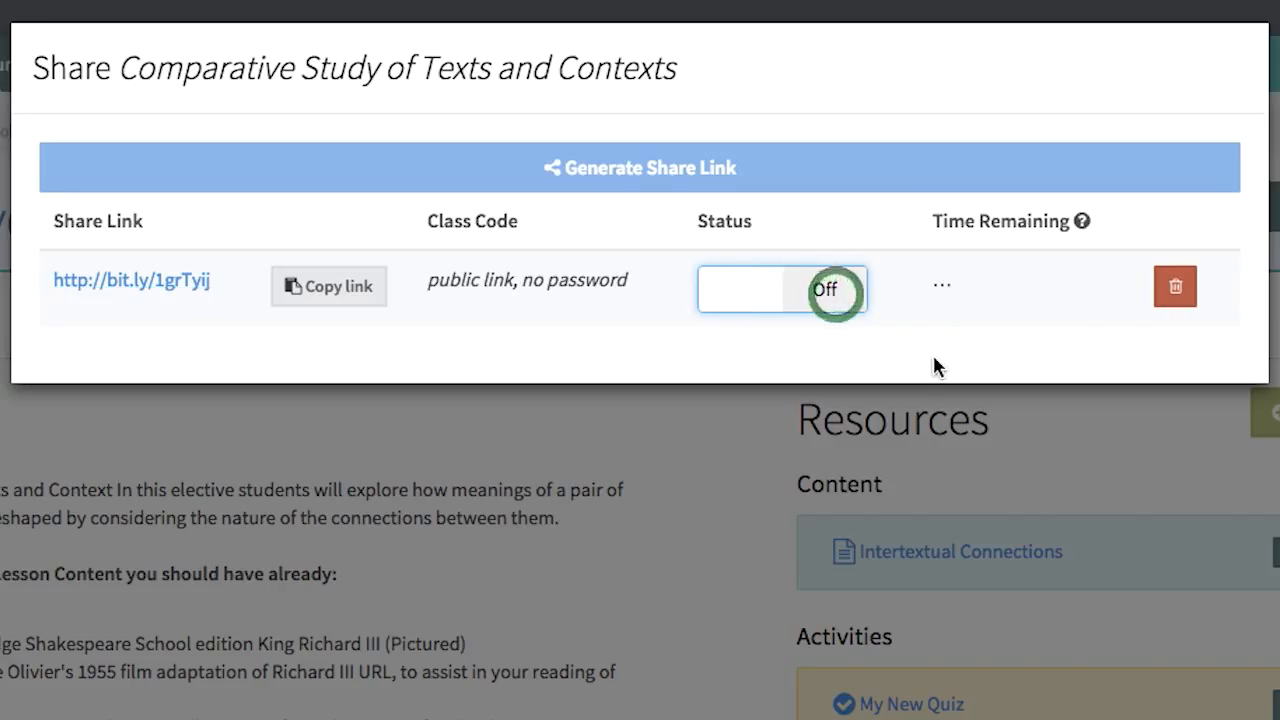
{"action": "left_click", "coordinate": [740, 303]}
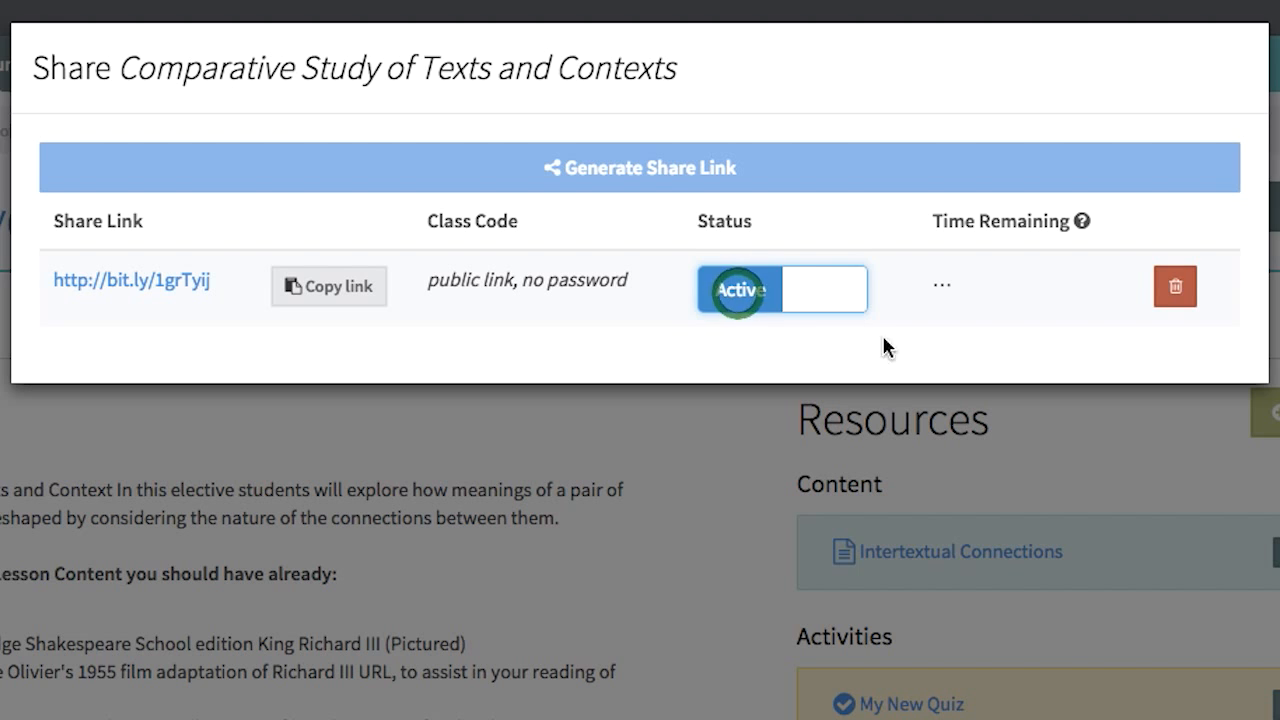
{"action": "left_click", "coordinate": [1180, 292]}
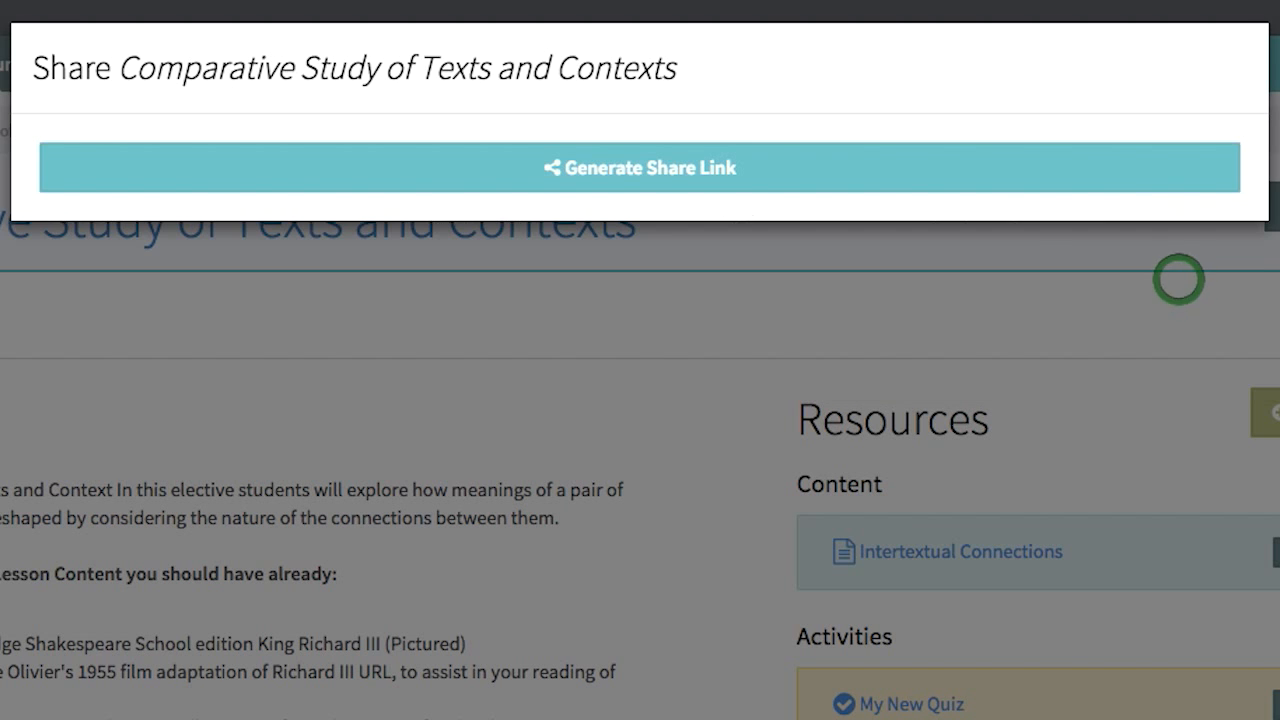
Step: Generate a private share link for the course, and access the course through it with the class code
{"action": "left_click", "coordinate": [829, 171]}
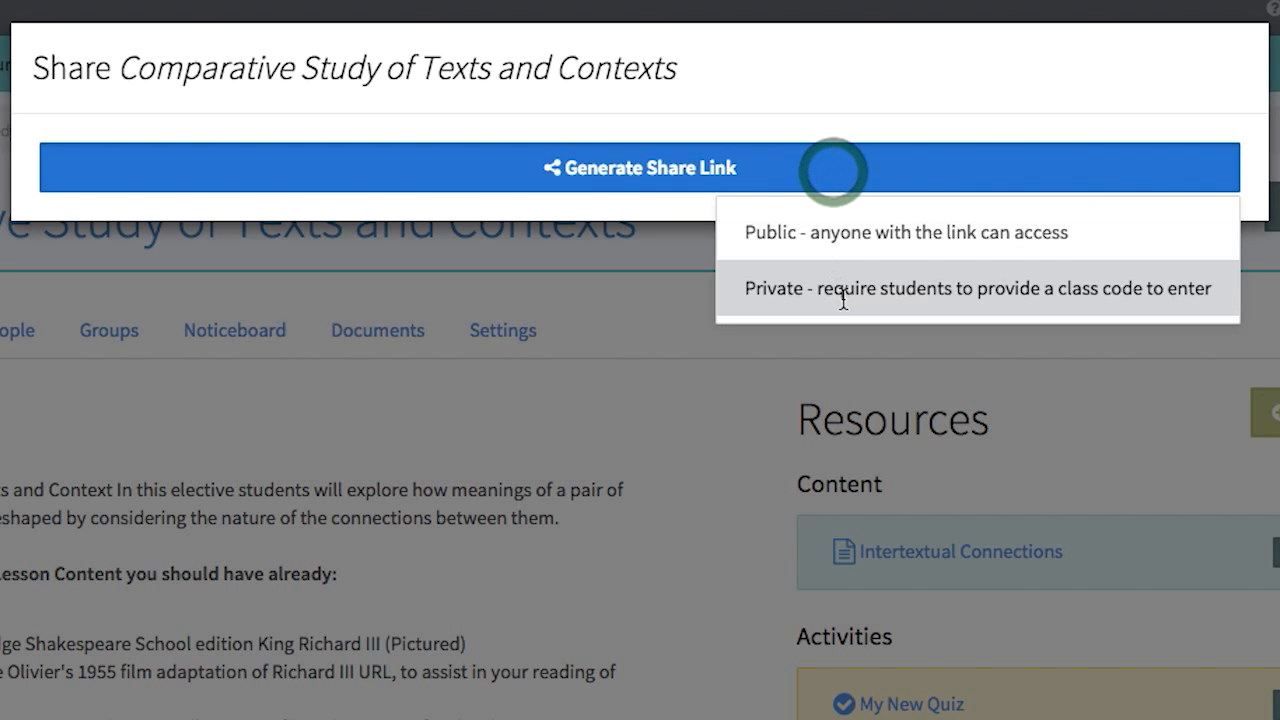
{"action": "left_click", "coordinate": [846, 300]}
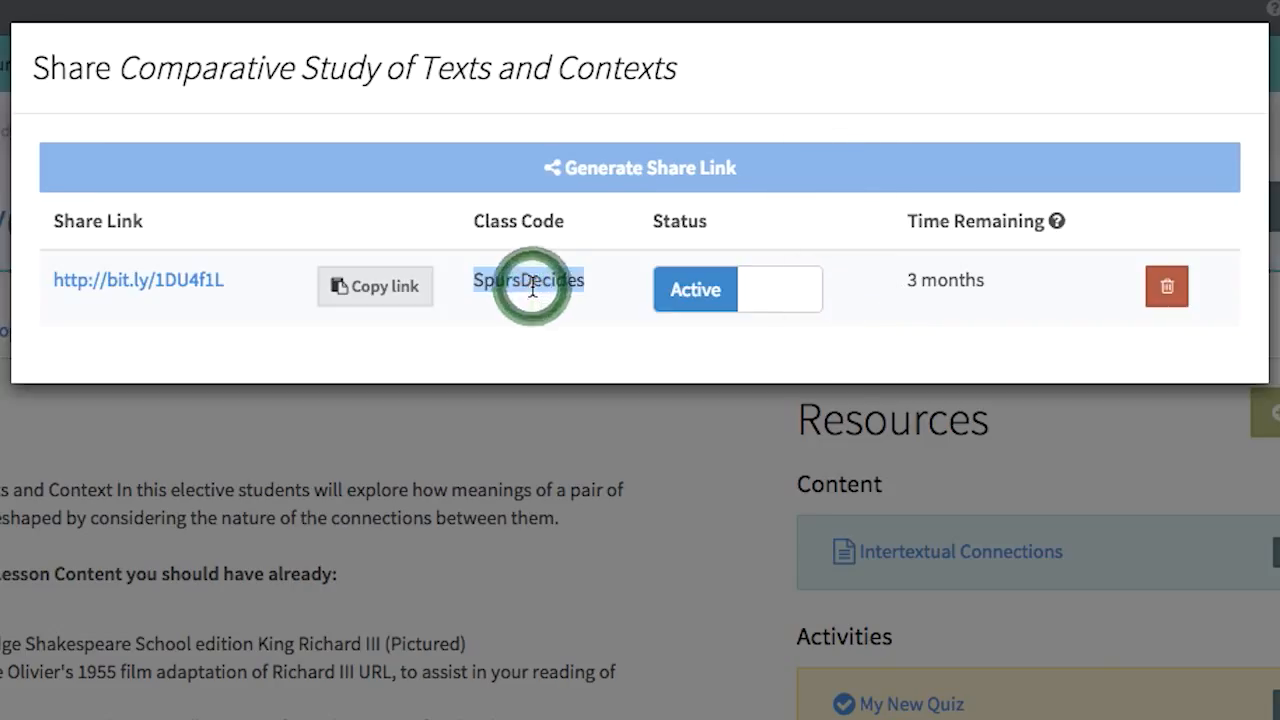
{"action": "left_click", "coordinate": [137, 283]}
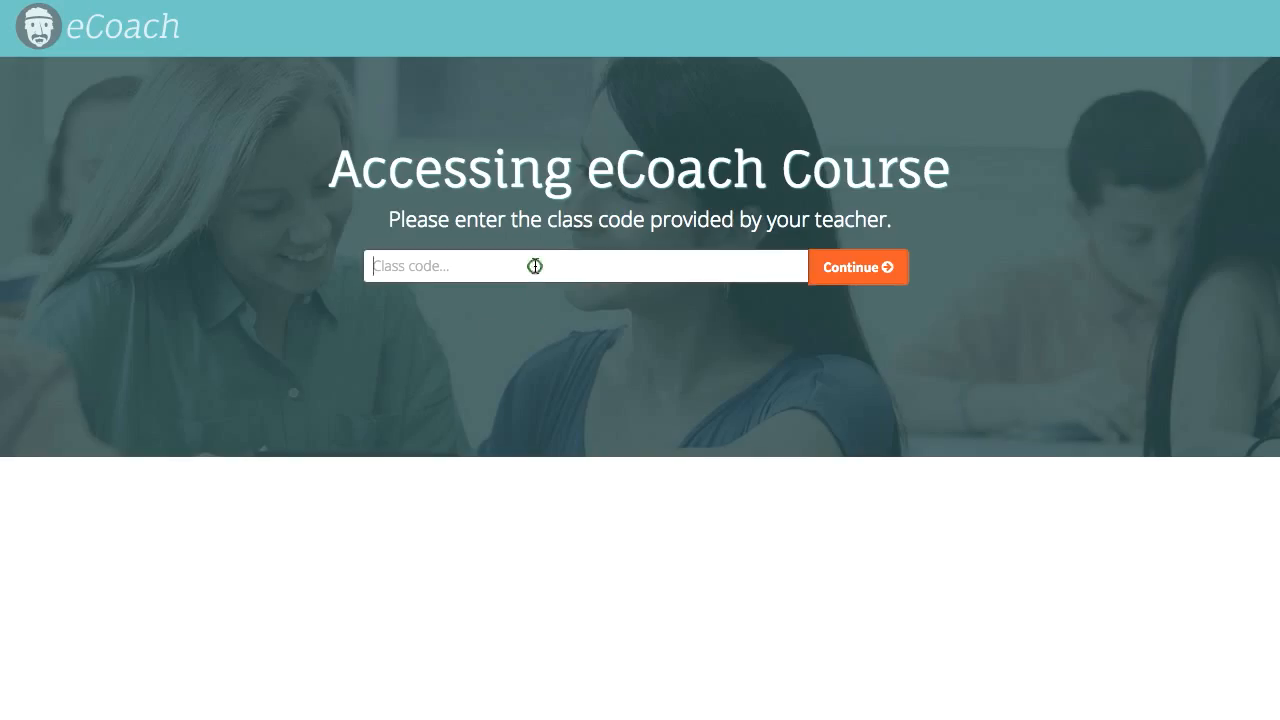
{"action": "left_click", "coordinate": [837, 275]}
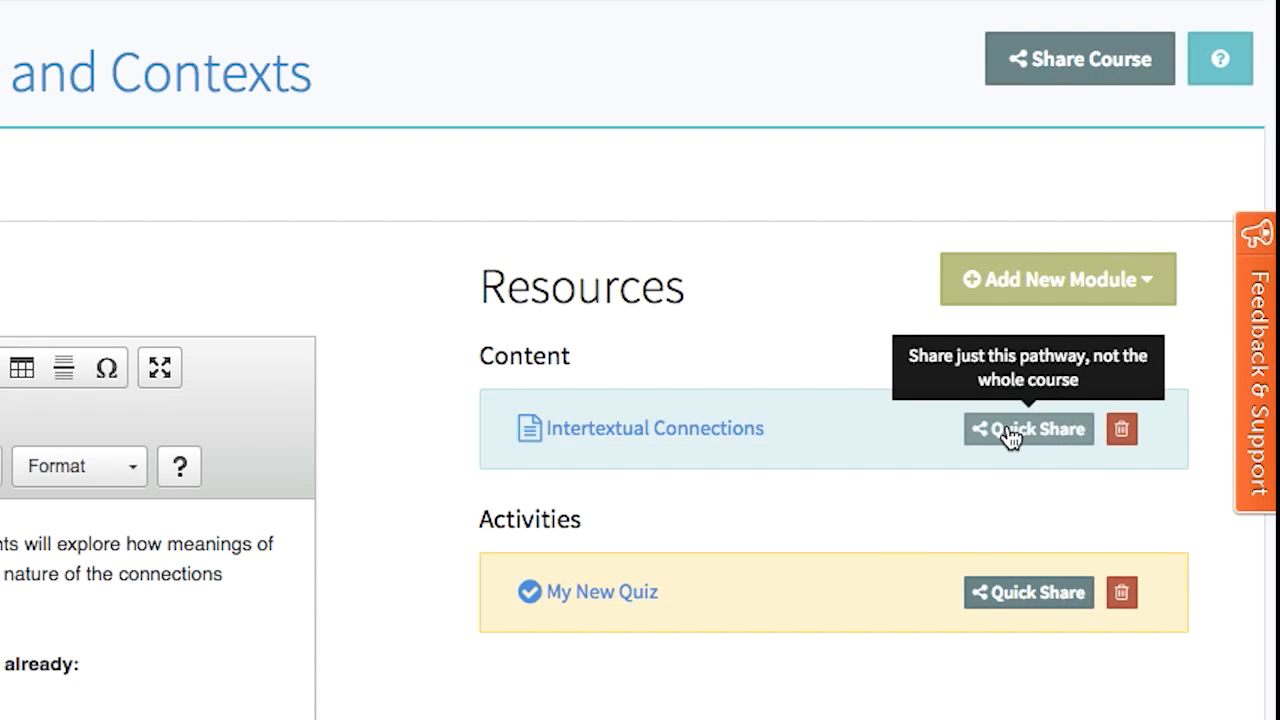
Step: Check the options for sharing only the Intertextual Connections pathway, and open sharing for My New Quiz alone
{"action": "left_click", "coordinate": [1010, 436]}
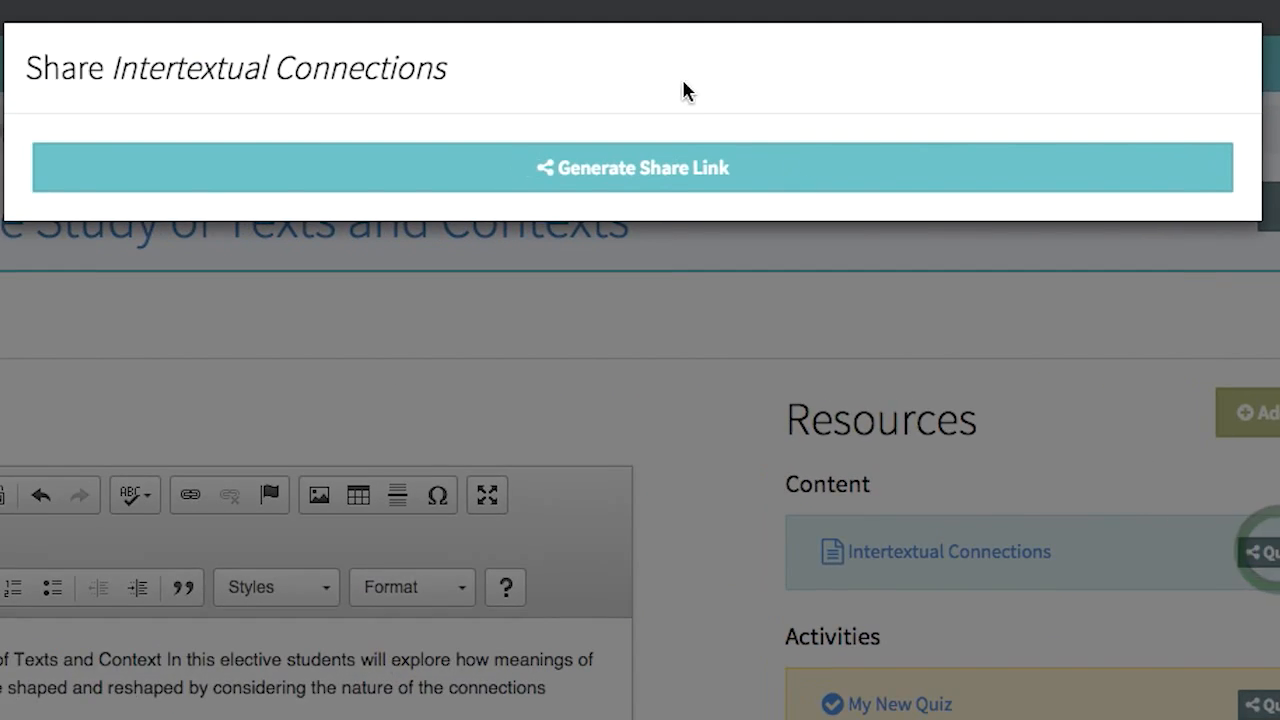
{"action": "left_click", "coordinate": [688, 176]}
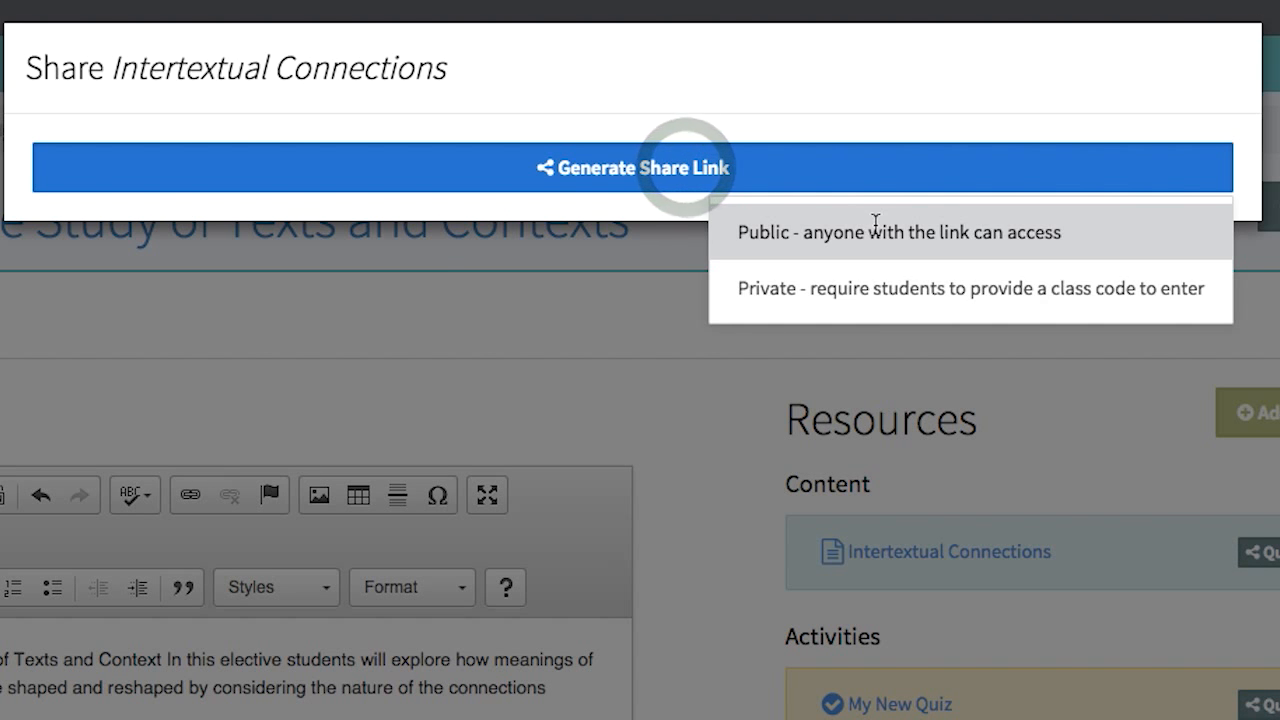
{"action": "left_click", "coordinate": [1004, 358]}
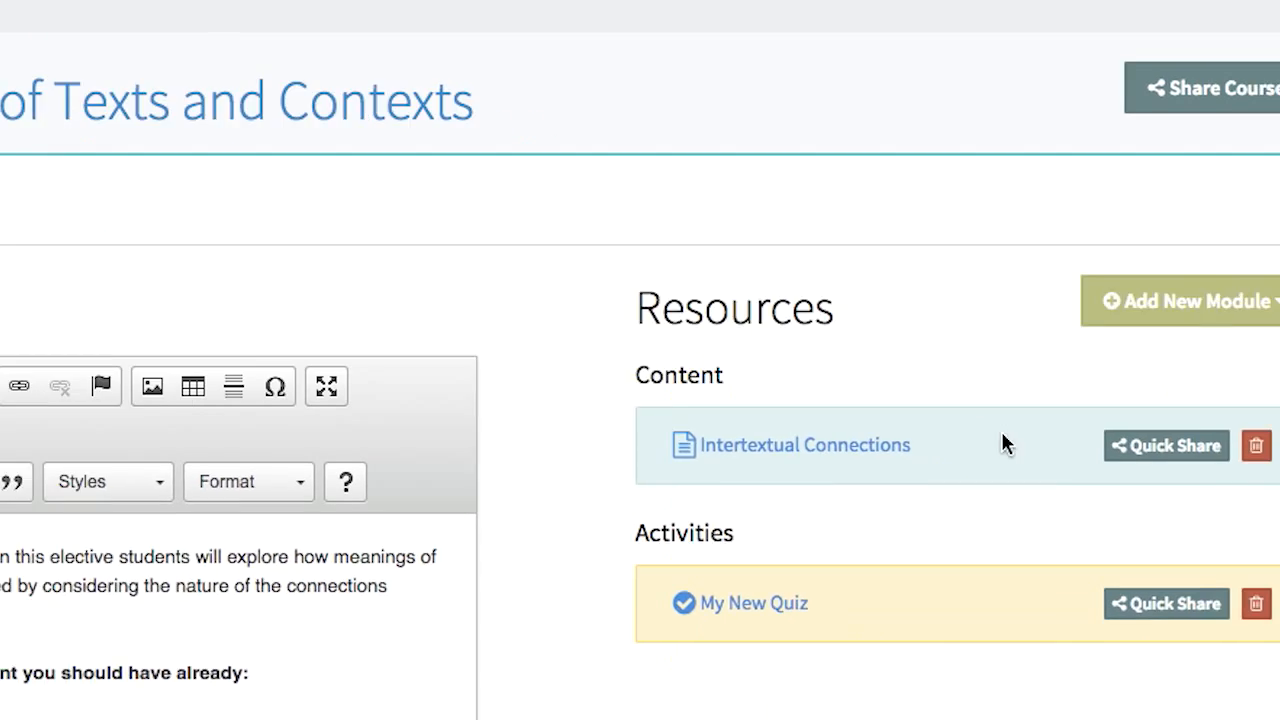
{"action": "left_click", "coordinate": [1036, 504]}
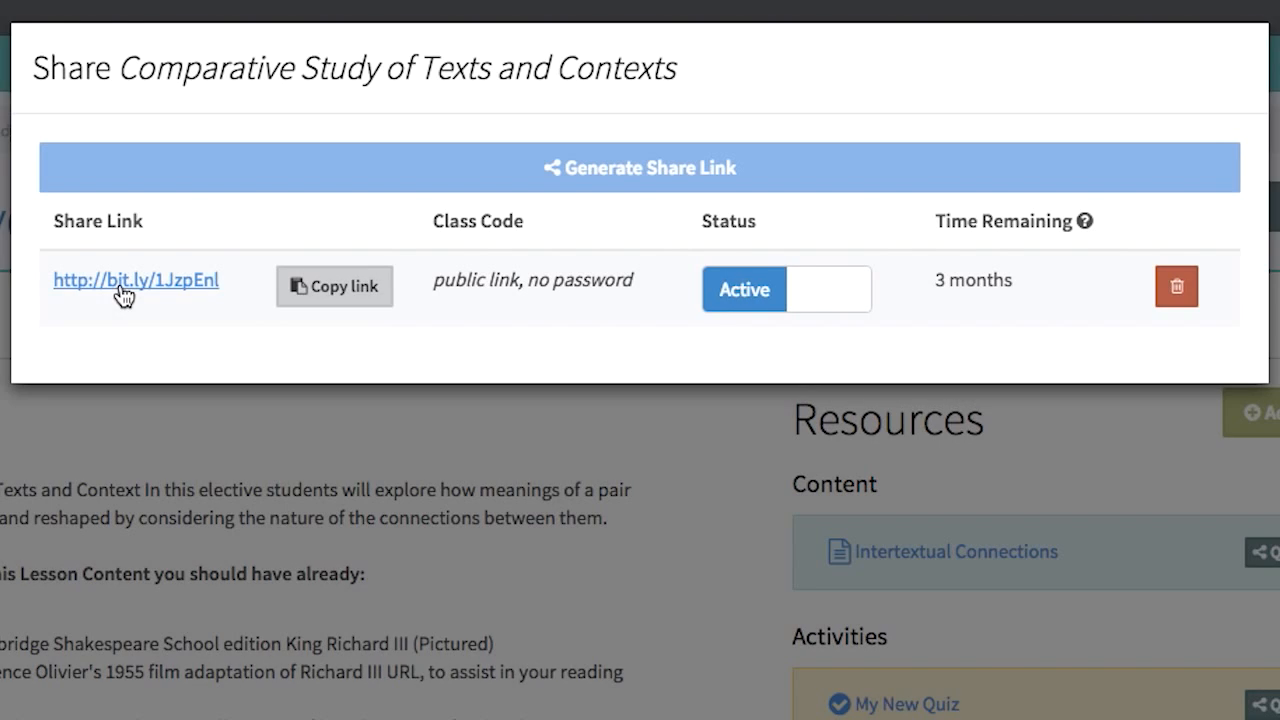
Step: Open the shared course page as a student and review it from the Overview to the Learning Outcomes
{"action": "left_click", "coordinate": [122, 290]}
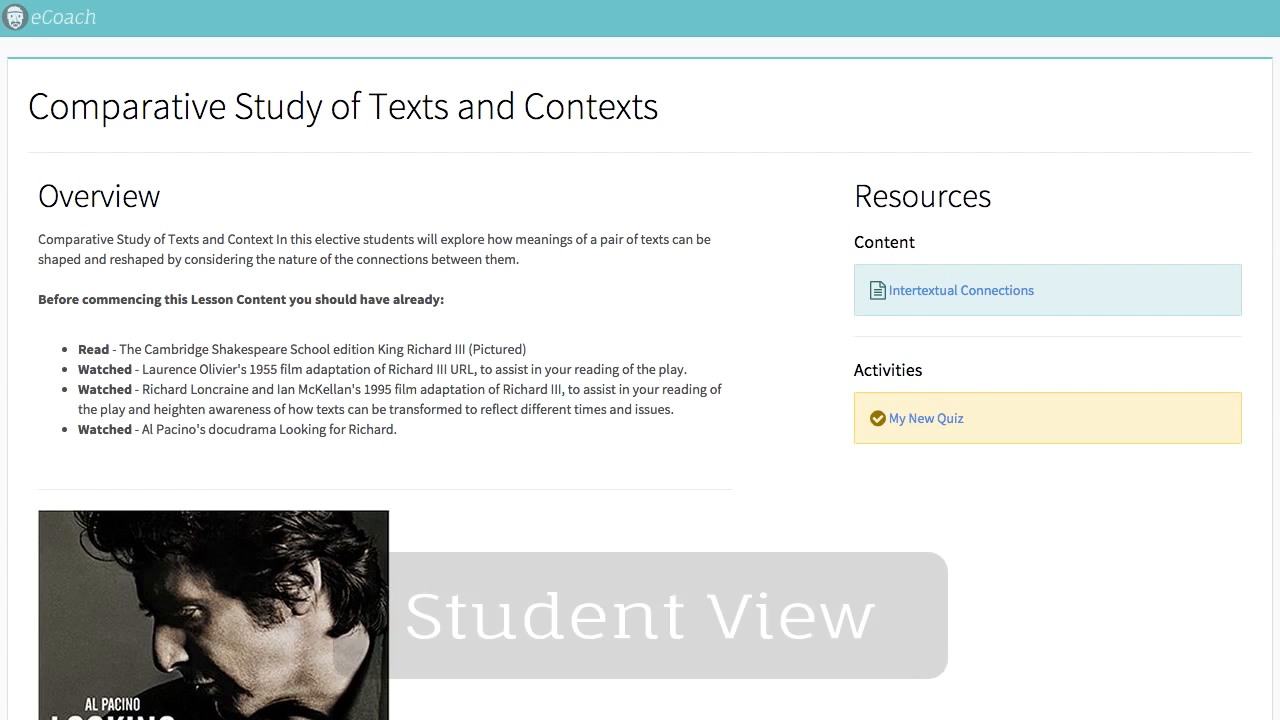
{"action": "scroll", "coordinate": [561, 301], "scroll_direction": "down", "scroll_amount": 3}
{"action": "scroll", "coordinate": [561, 302], "scroll_direction": "down", "scroll_amount": 3}
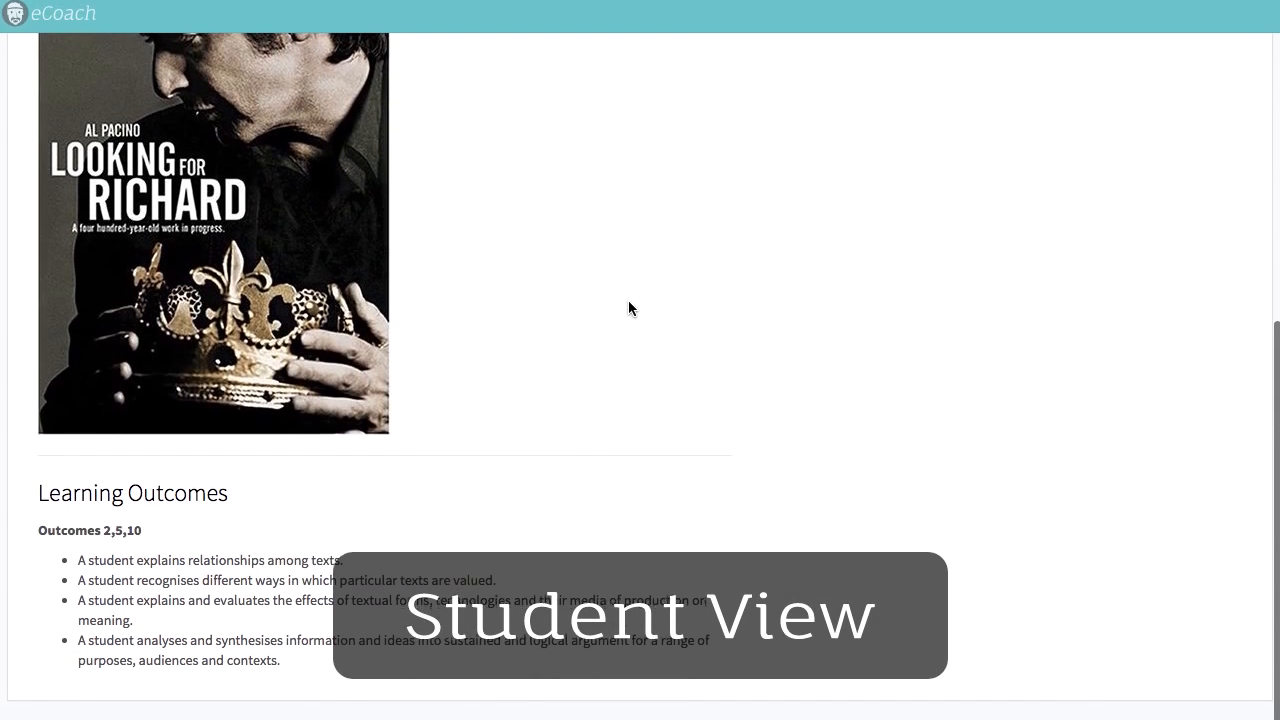
{"action": "scroll", "coordinate": [787, 210], "scroll_direction": "up", "scroll_amount": 3}
{"action": "scroll", "coordinate": [770, 210], "scroll_direction": "up", "scroll_amount": 3}
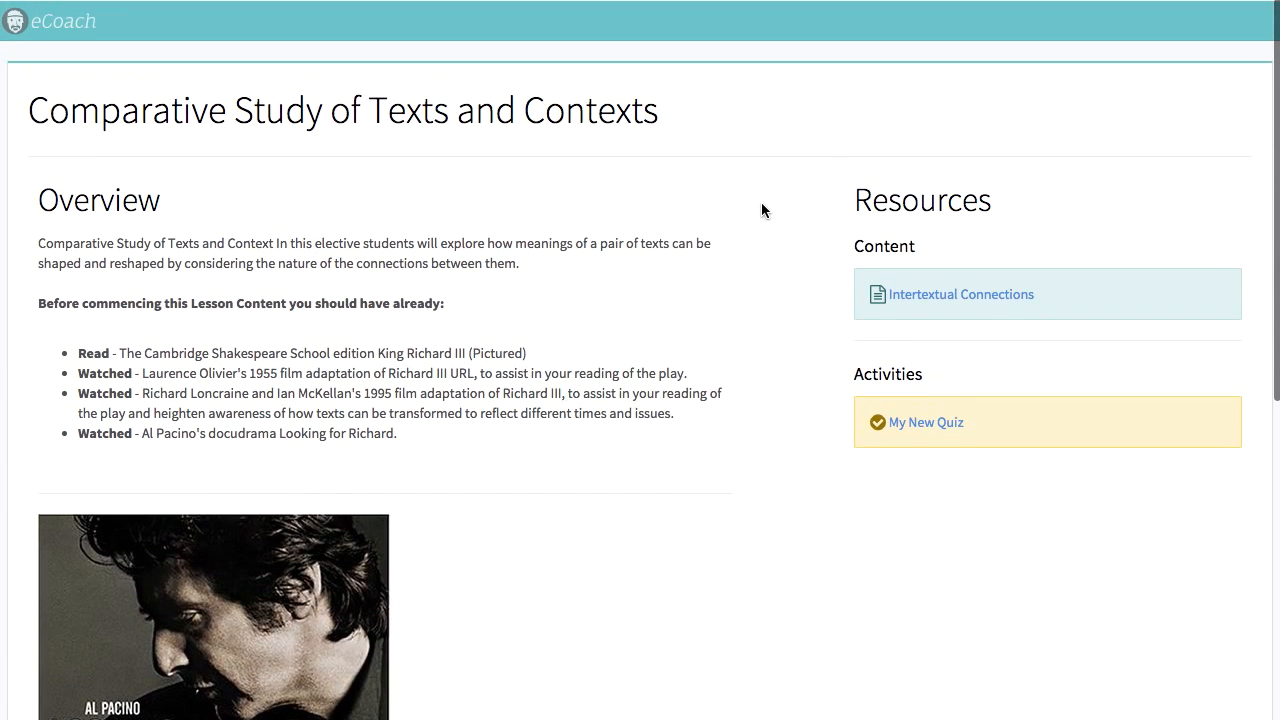
Step: Open the Intertextual Connections pathway as a student, and view its first Introduction tile, the Module A Comparative Study
{"action": "left_click", "coordinate": [991, 292]}
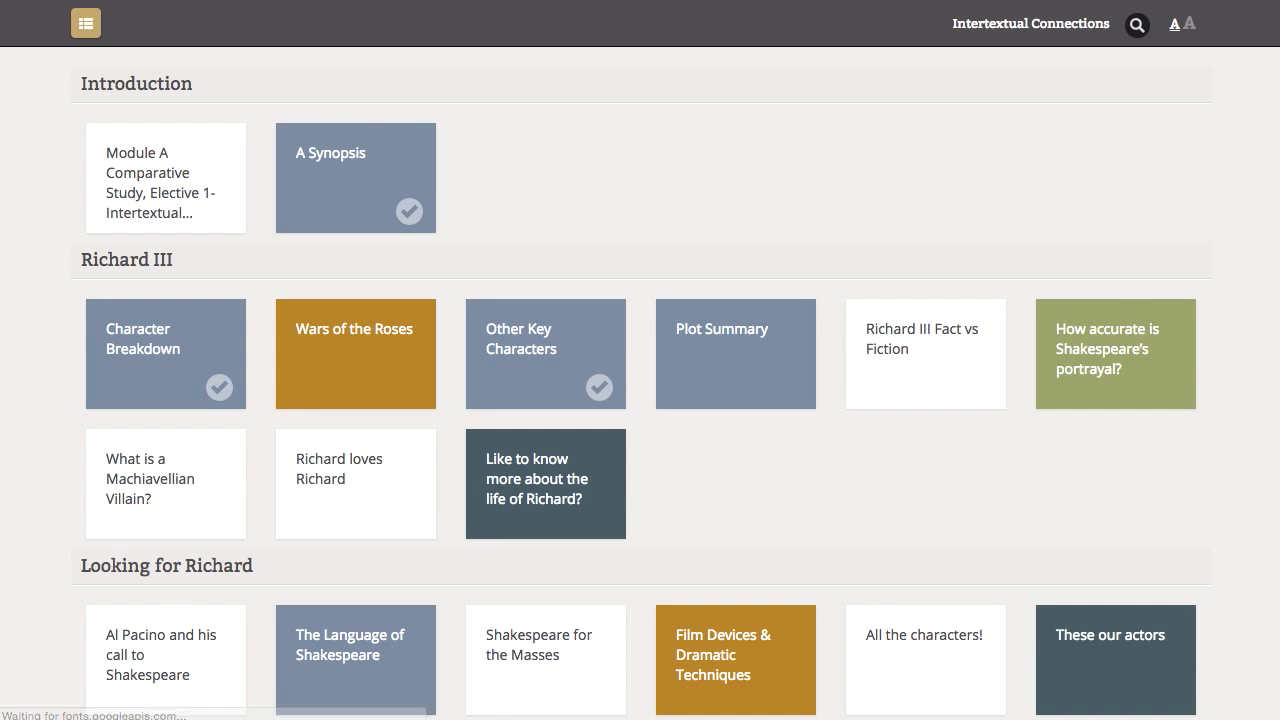
{"action": "left_click", "coordinate": [140, 163]}
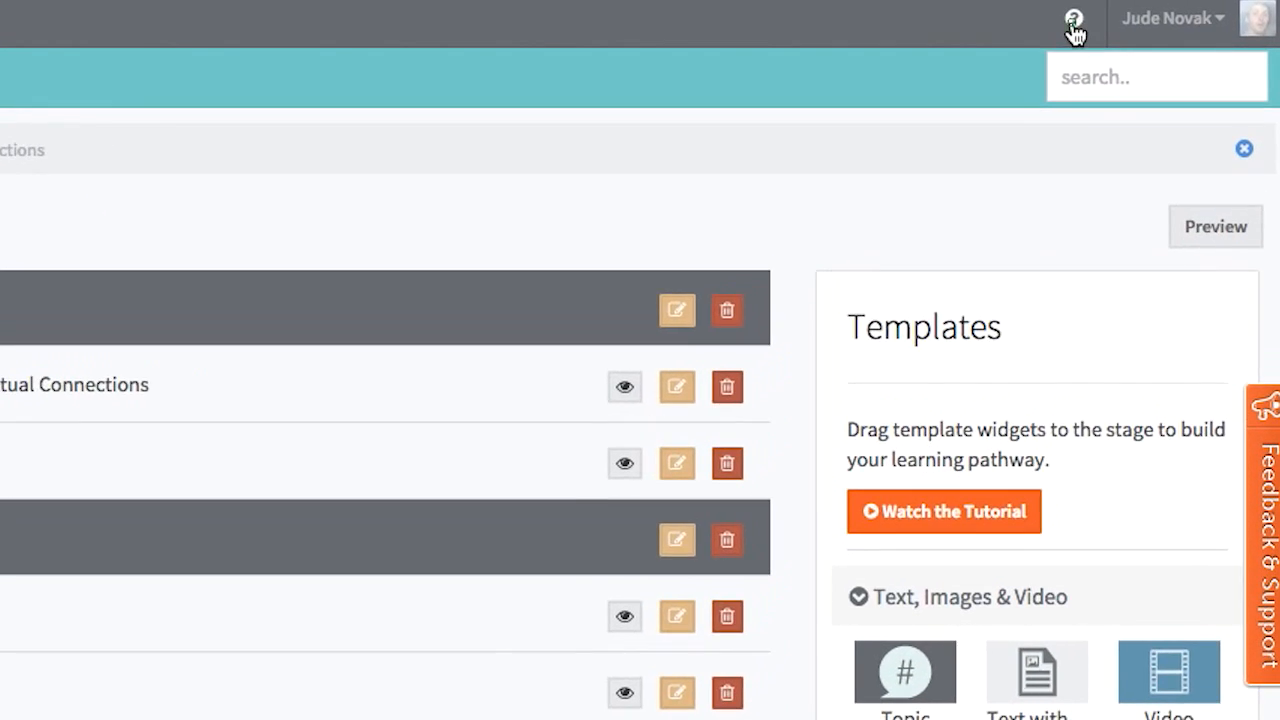
Step: Browse the help page with its How to Videos, and read the support knowledge base article "How to use the Video Template" from the pathway editor
{"action": "left_click", "coordinate": [1076, 22]}
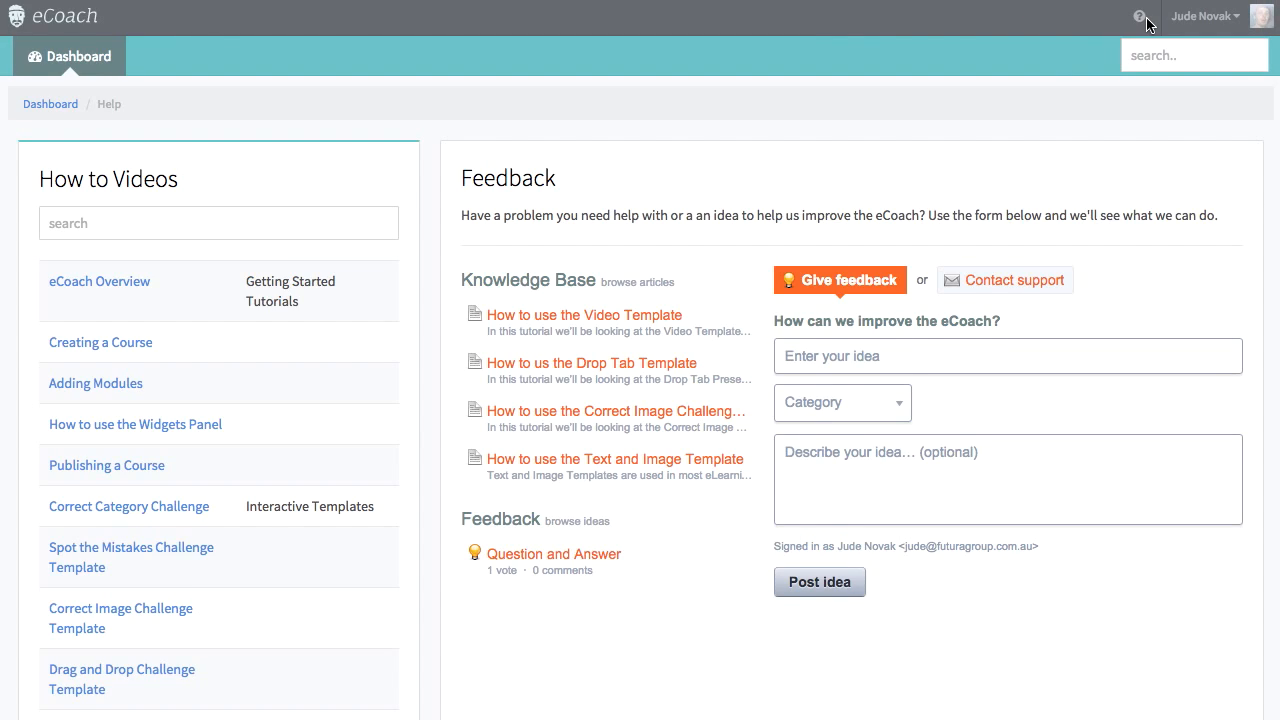
{"action": "scroll", "coordinate": [294, 480], "scroll_direction": "down", "scroll_amount": 6}
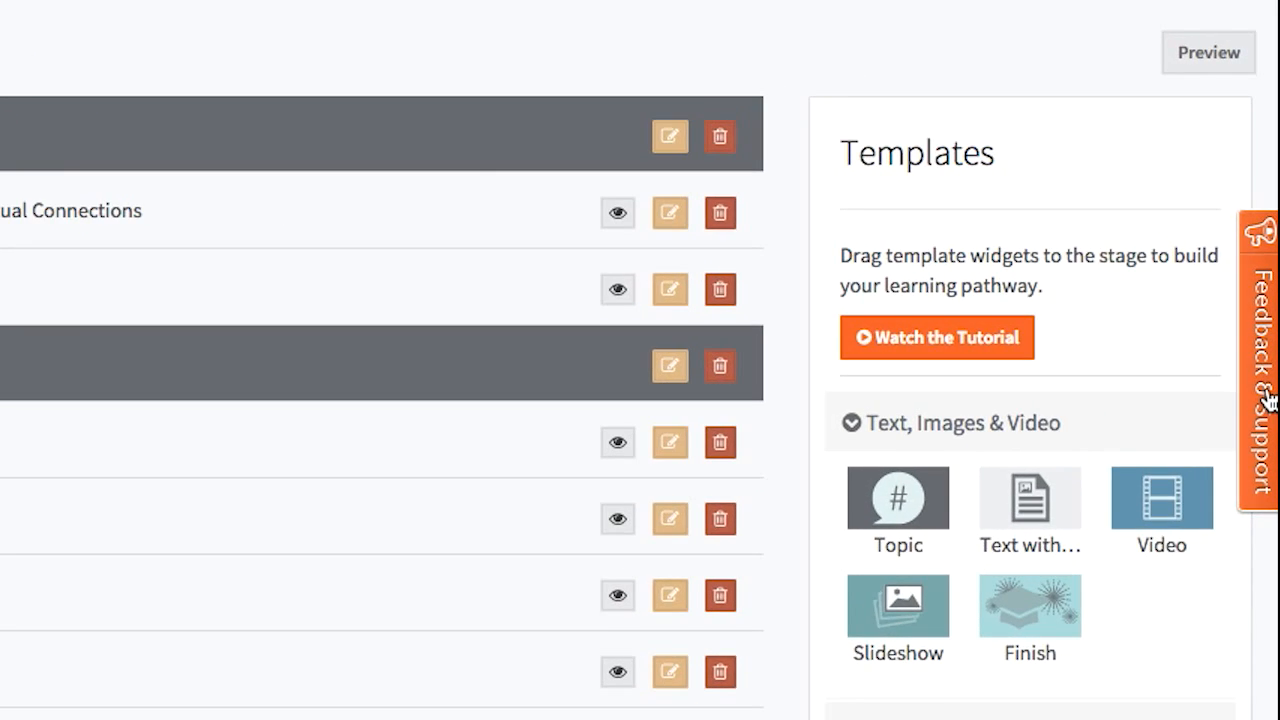
{"action": "left_click", "coordinate": [1268, 400]}
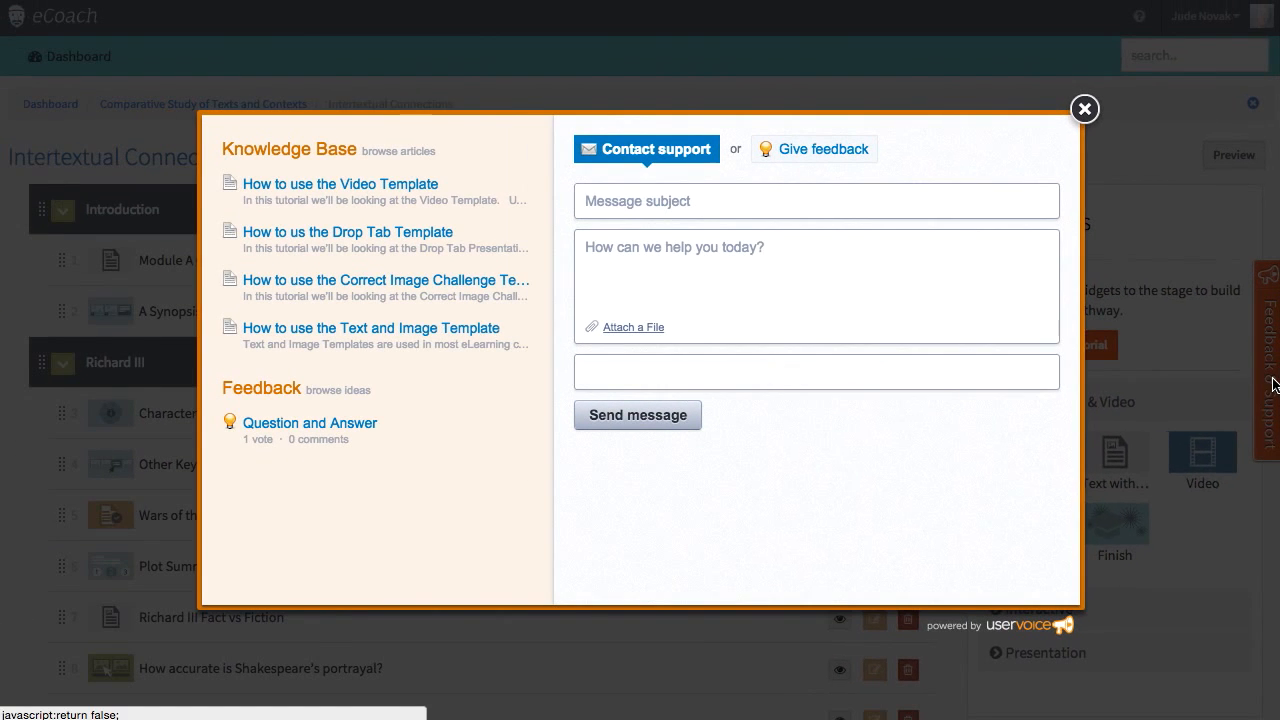
{"action": "left_click", "coordinate": [296, 188]}
{"action": "scroll", "coordinate": [766, 446], "scroll_direction": "down", "scroll_amount": 3}
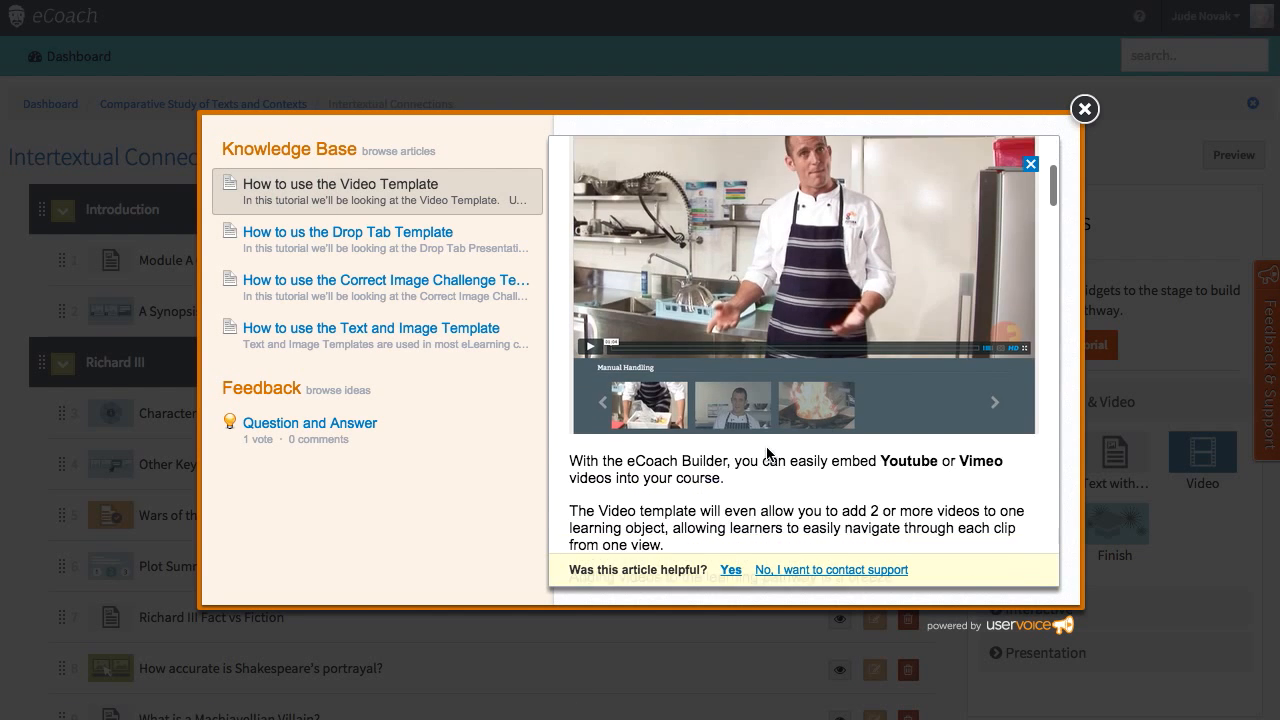
{"action": "scroll", "coordinate": [767, 453], "scroll_direction": "down", "scroll_amount": 10}
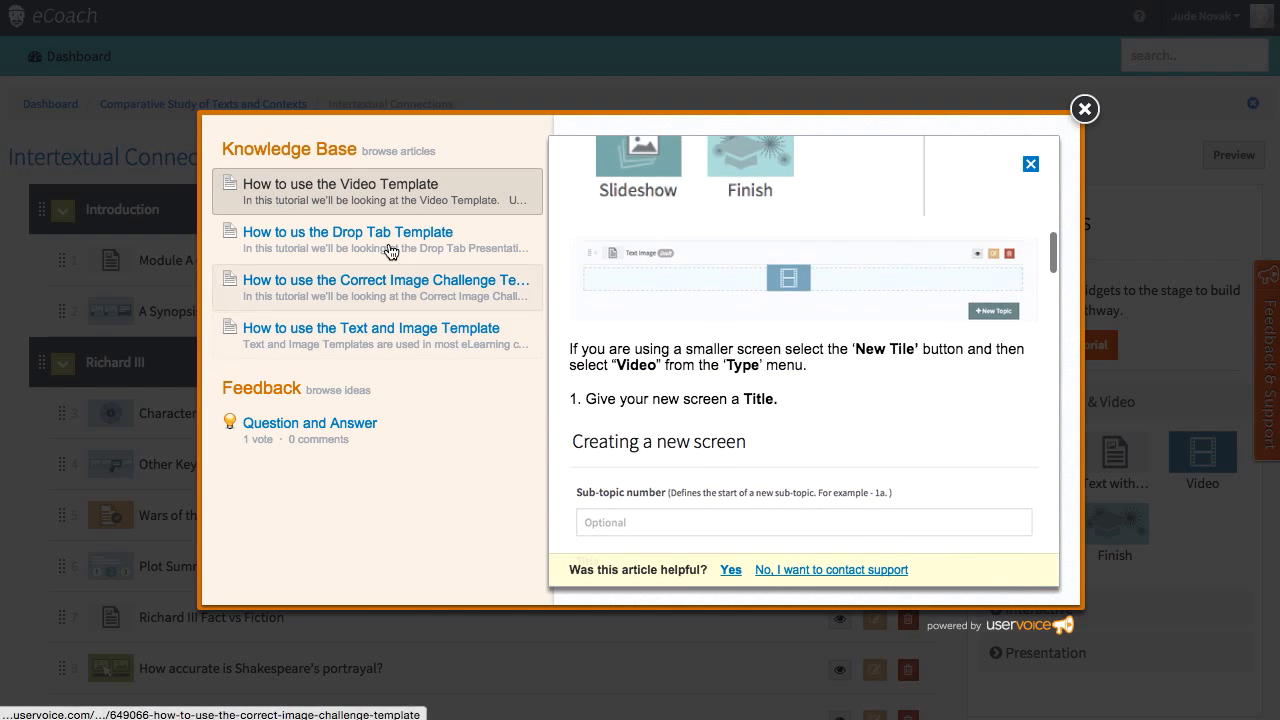